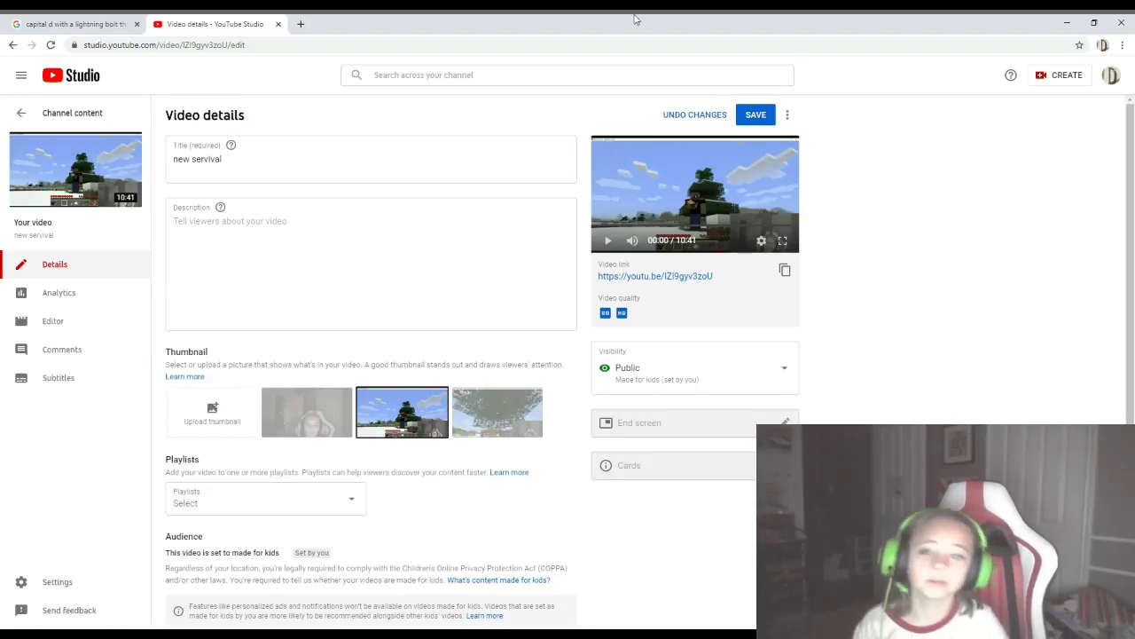
Save the pending changes to the "new servival" video
left_click(756, 115)
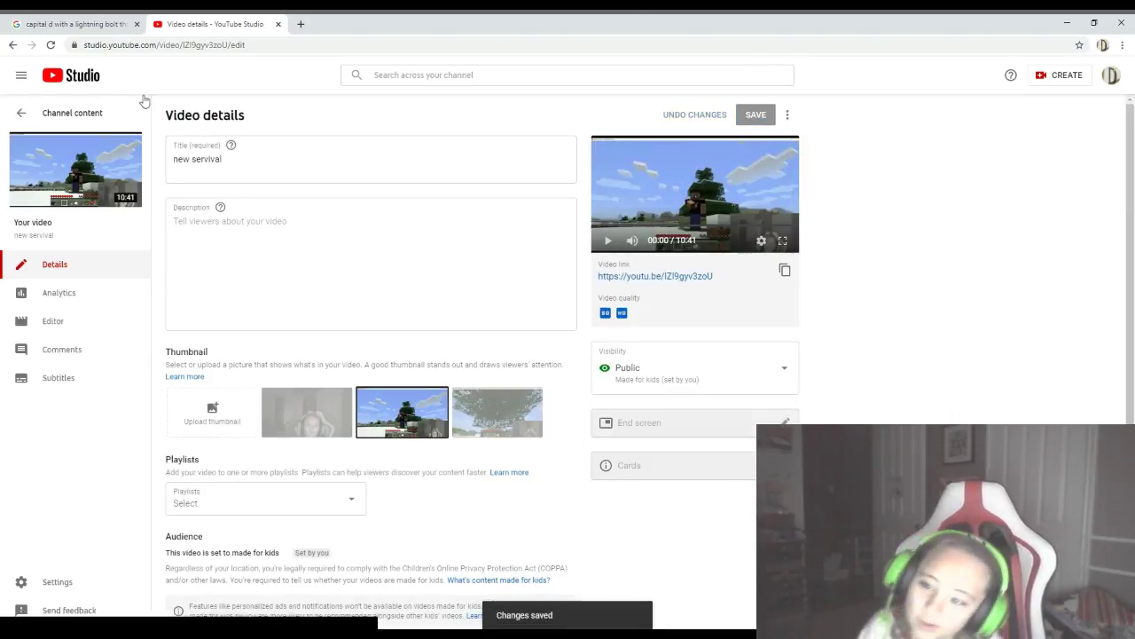
Try the two alternative suggested thumbnails for "new servival" and reselect the middle one
left_click(307, 412)
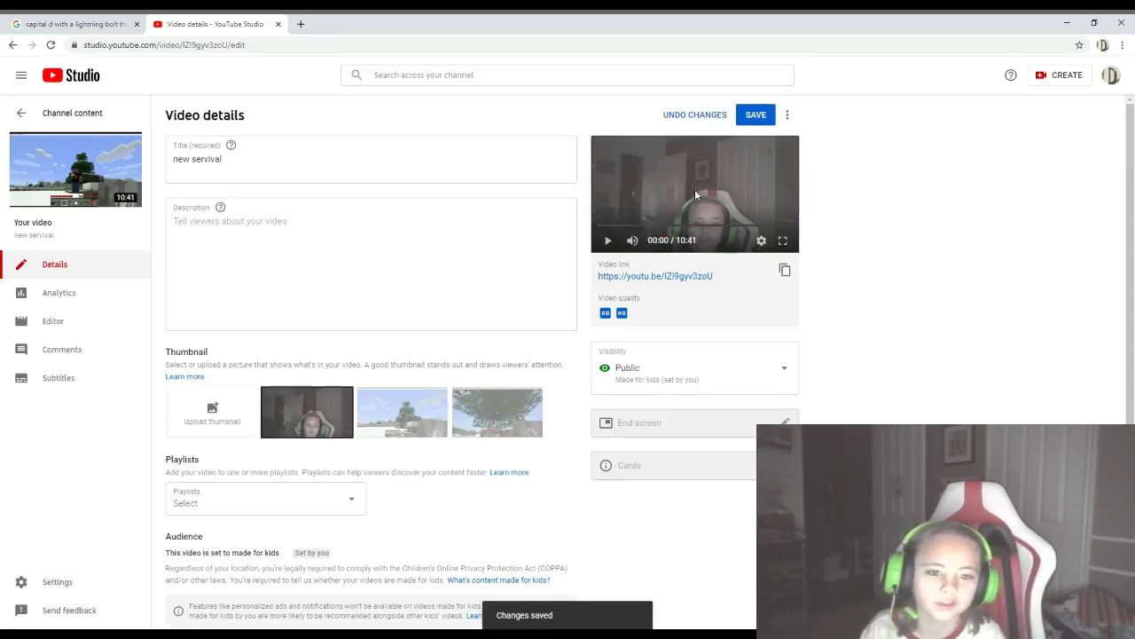
left_click(435, 405)
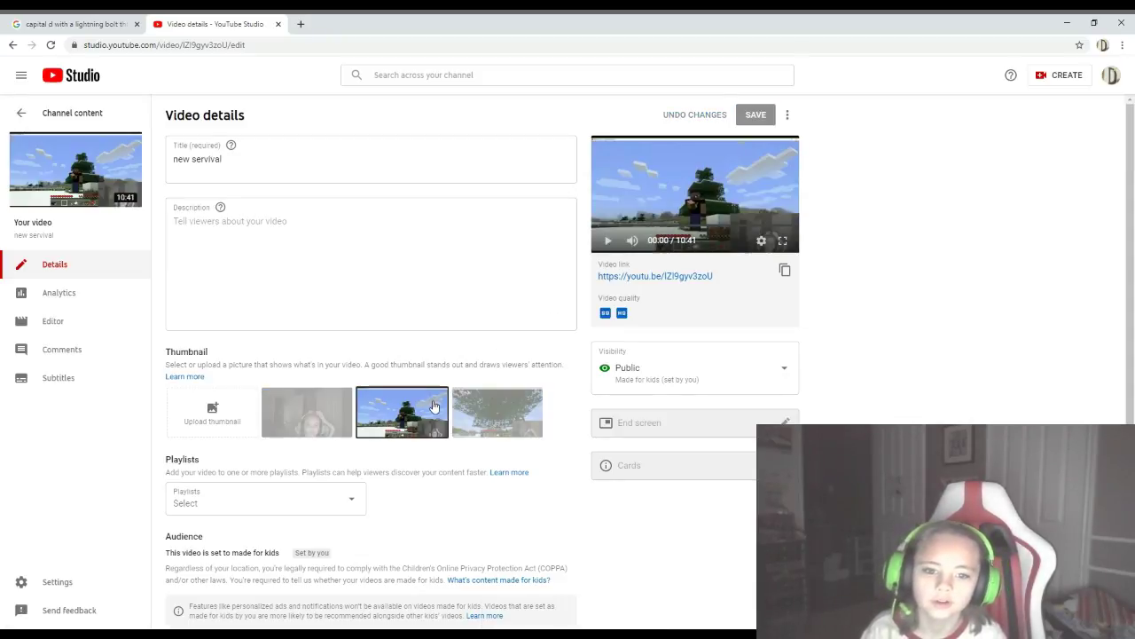
left_click(490, 413)
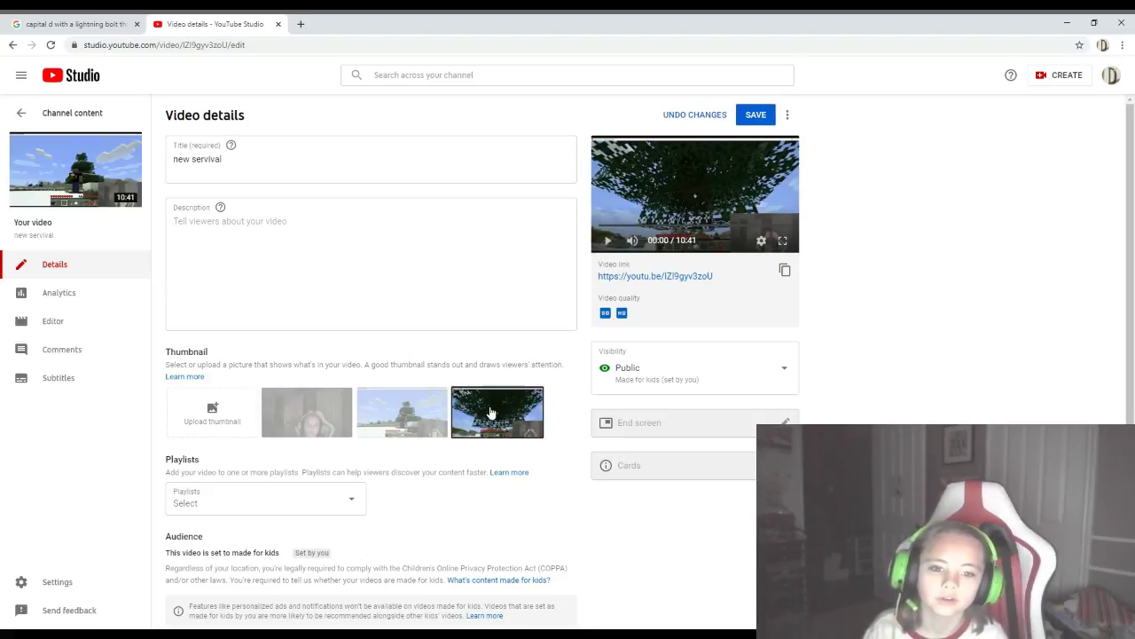
left_click(417, 415)
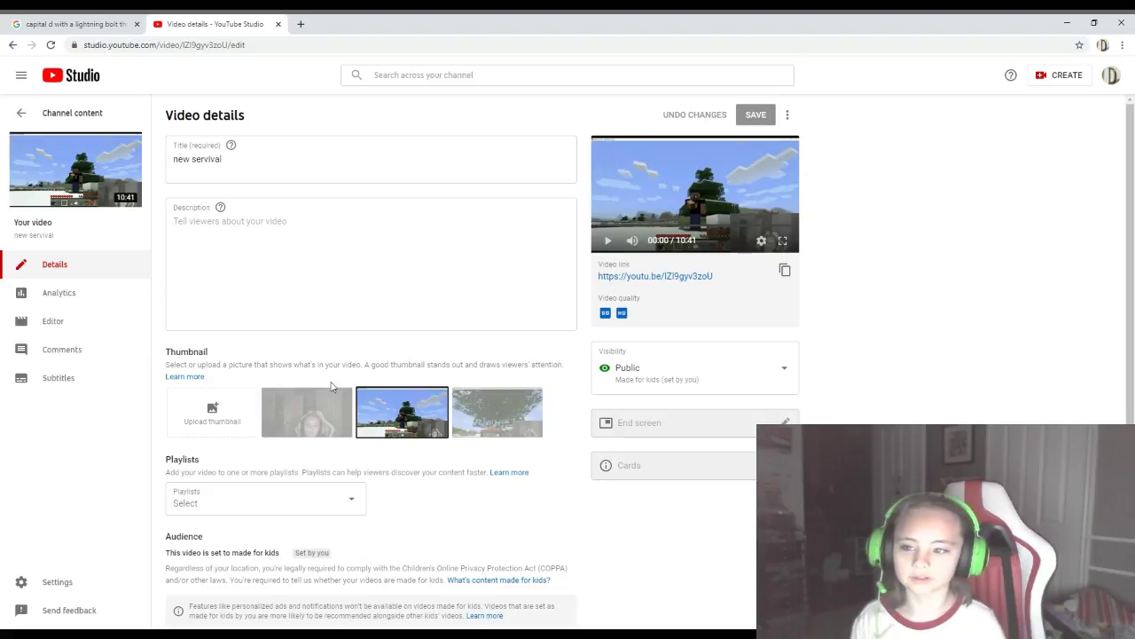
Open the details of the 10:34 video in the channel content list, set its visibility to Public and save
left_click(23, 116)
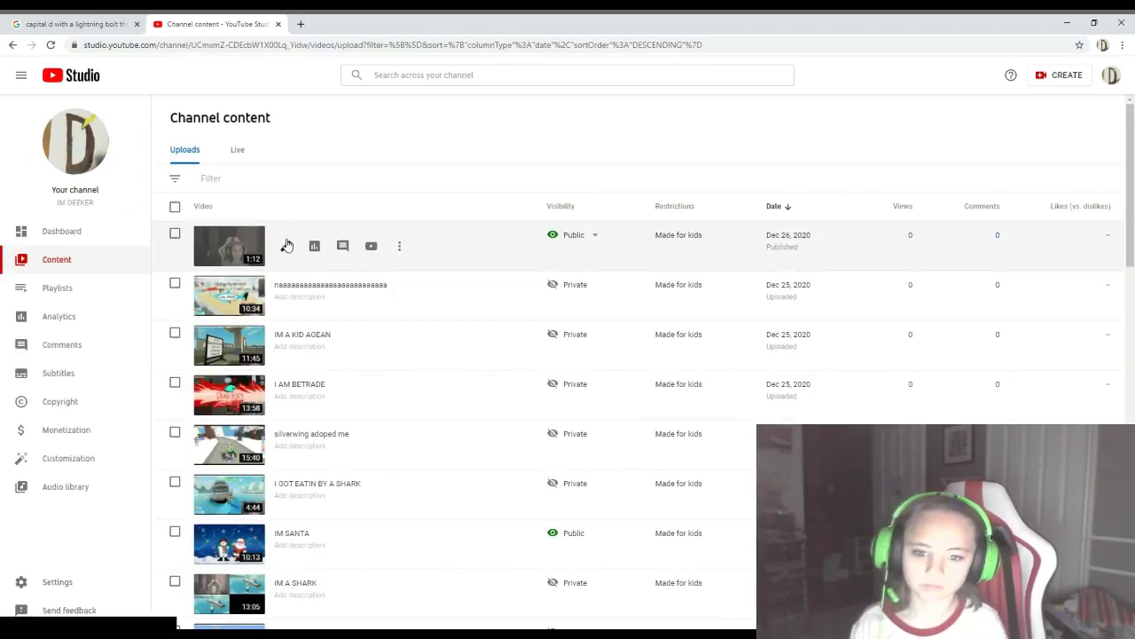
left_click(278, 294)
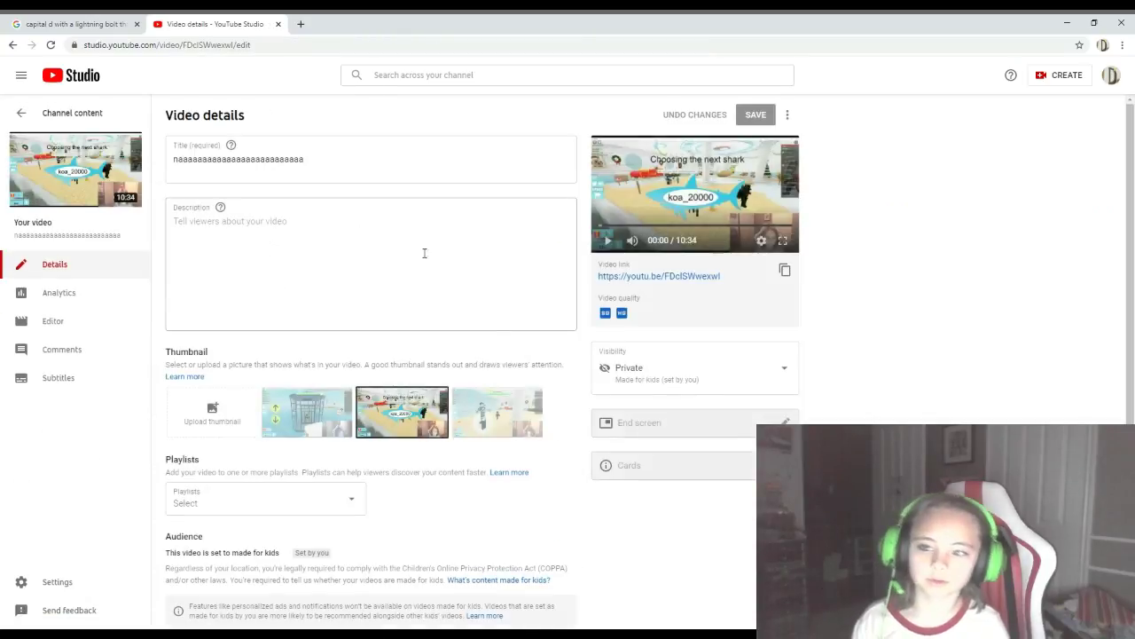
left_click(677, 367)
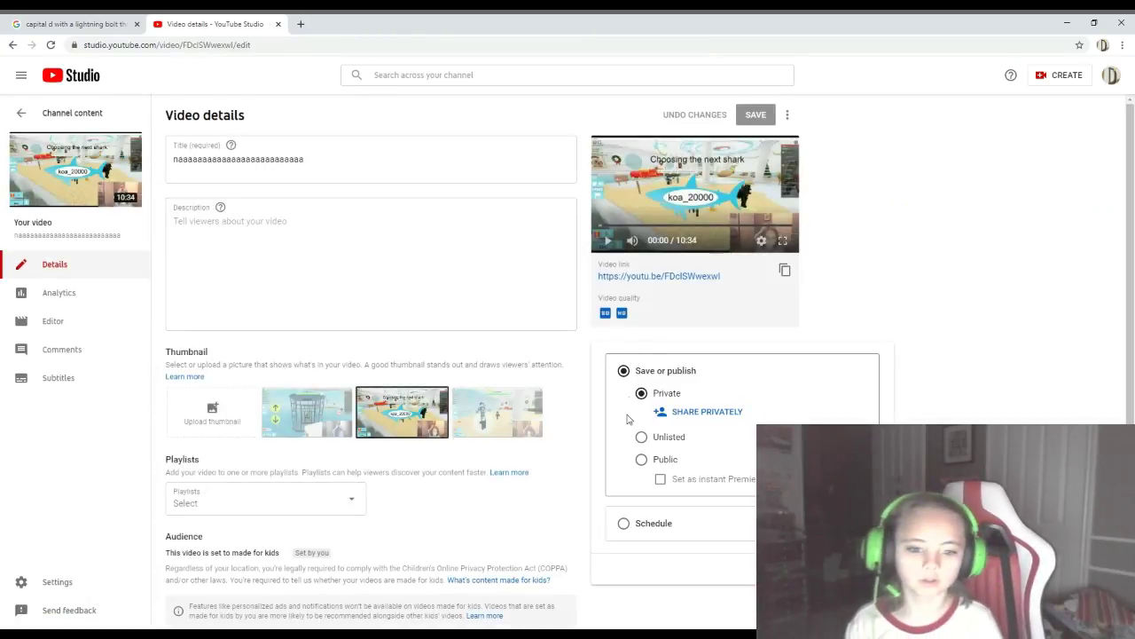
left_click(641, 459)
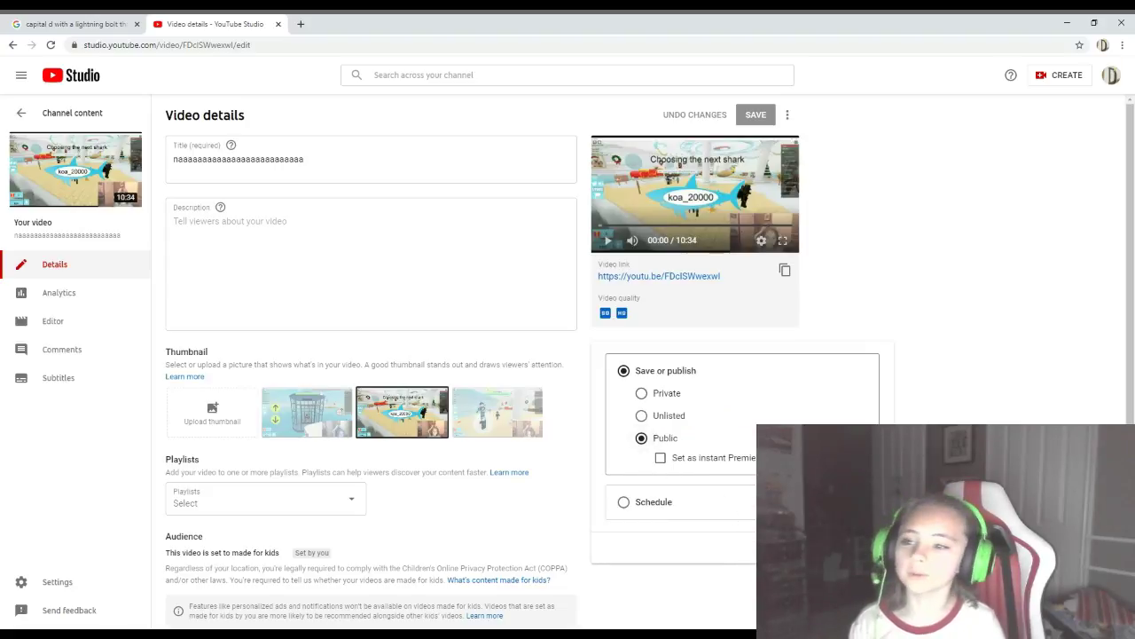
key("Escape")
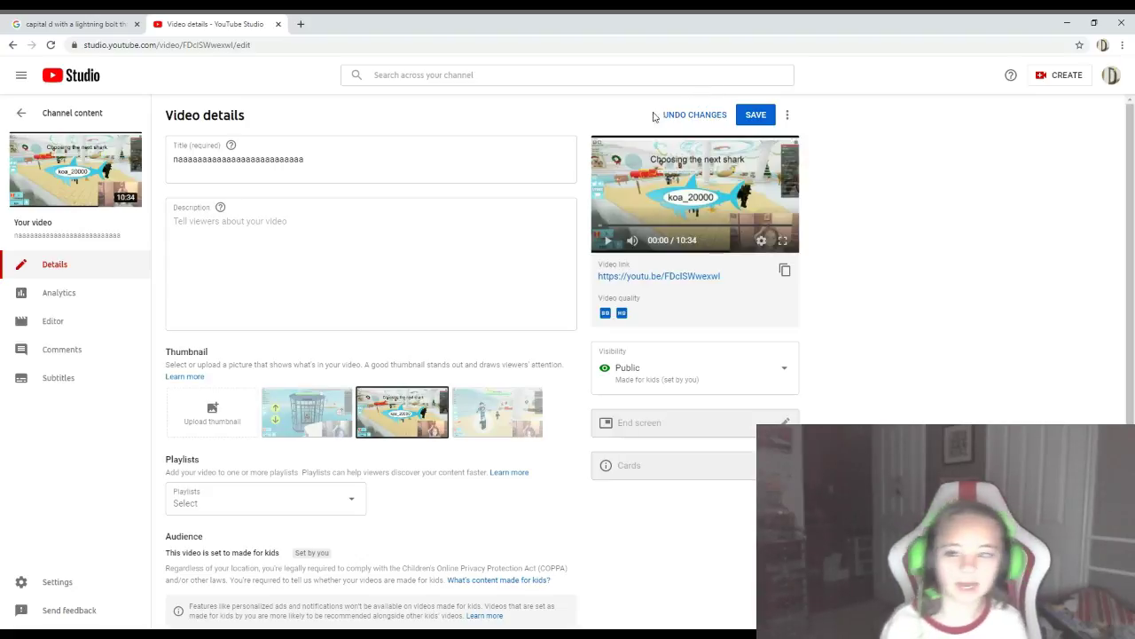
left_click(741, 115)
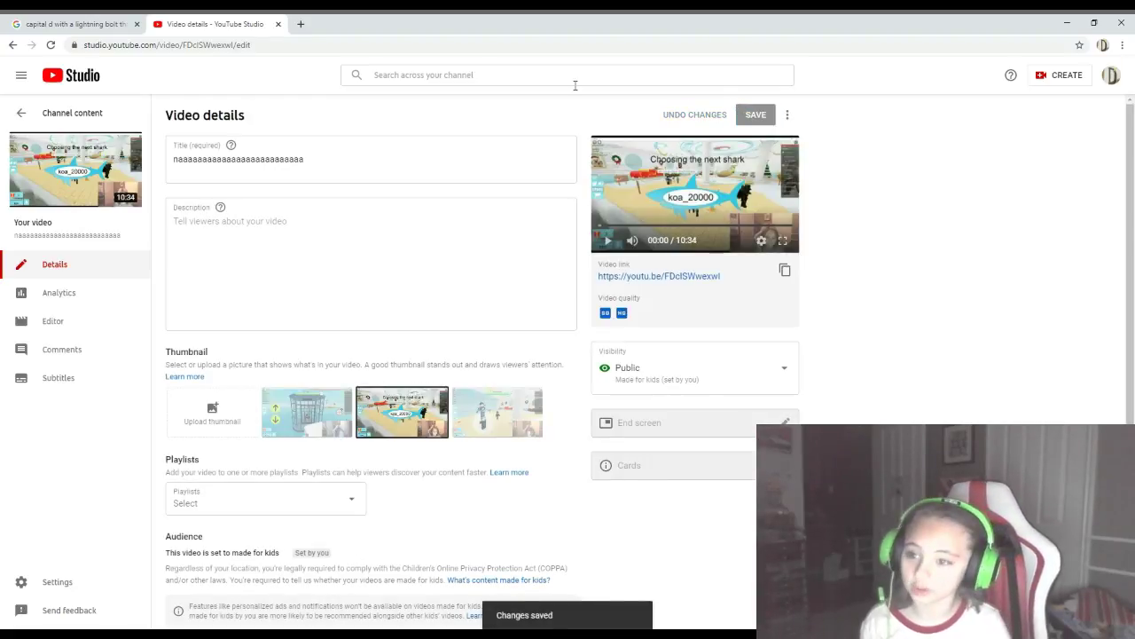
Return to the channel content list and publish the "IM A SHARK" video with its visibility set to Public
left_click(20, 120)
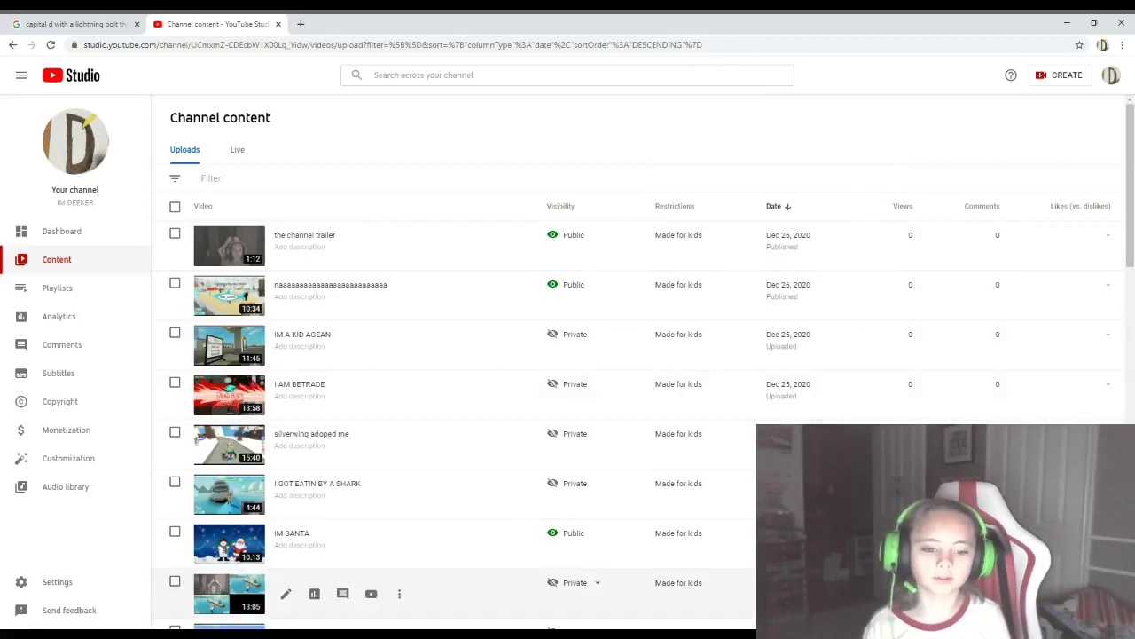
scroll(470, 465, "down", 5)
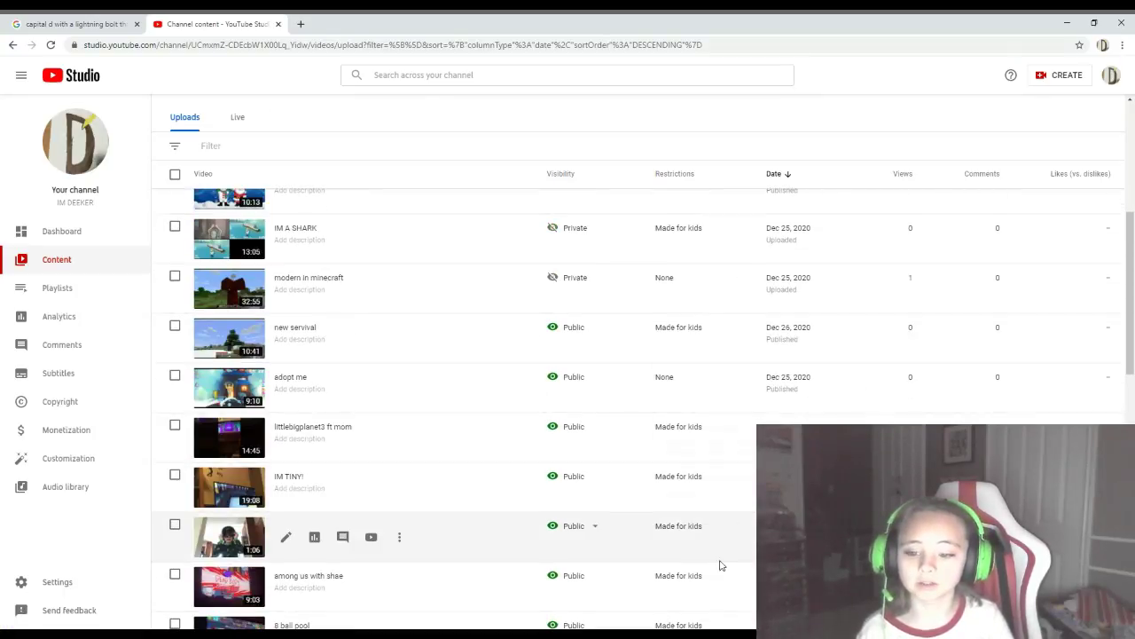
mouse_move(735, 553)
scroll(462, 505, "up", 3)
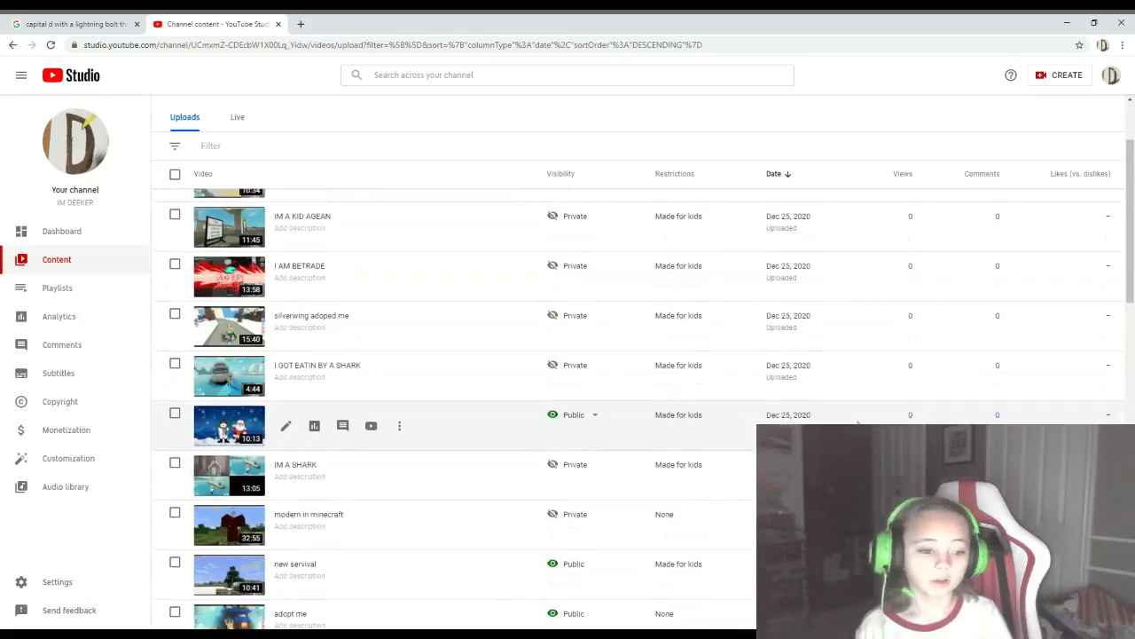
mouse_move(623, 479)
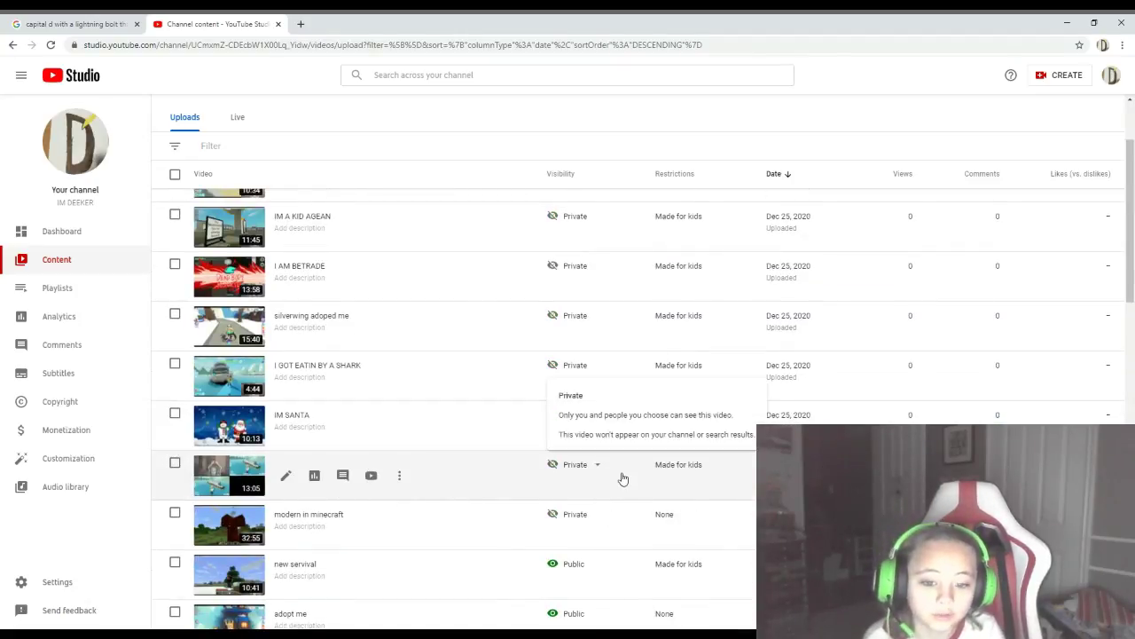
left_click(594, 465)
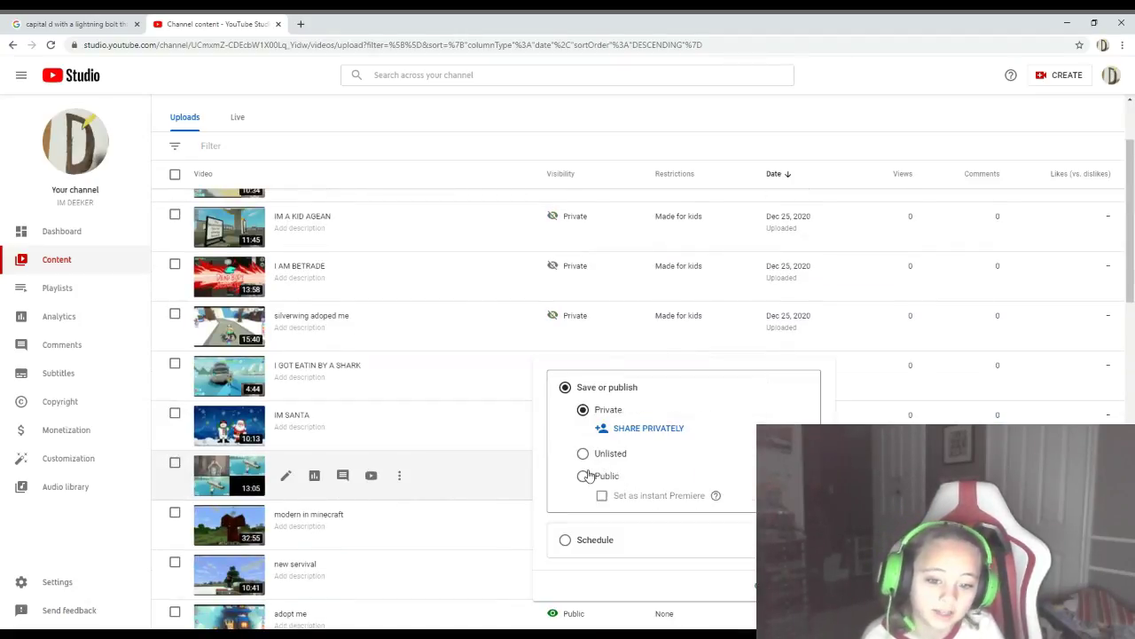
left_click(585, 476)
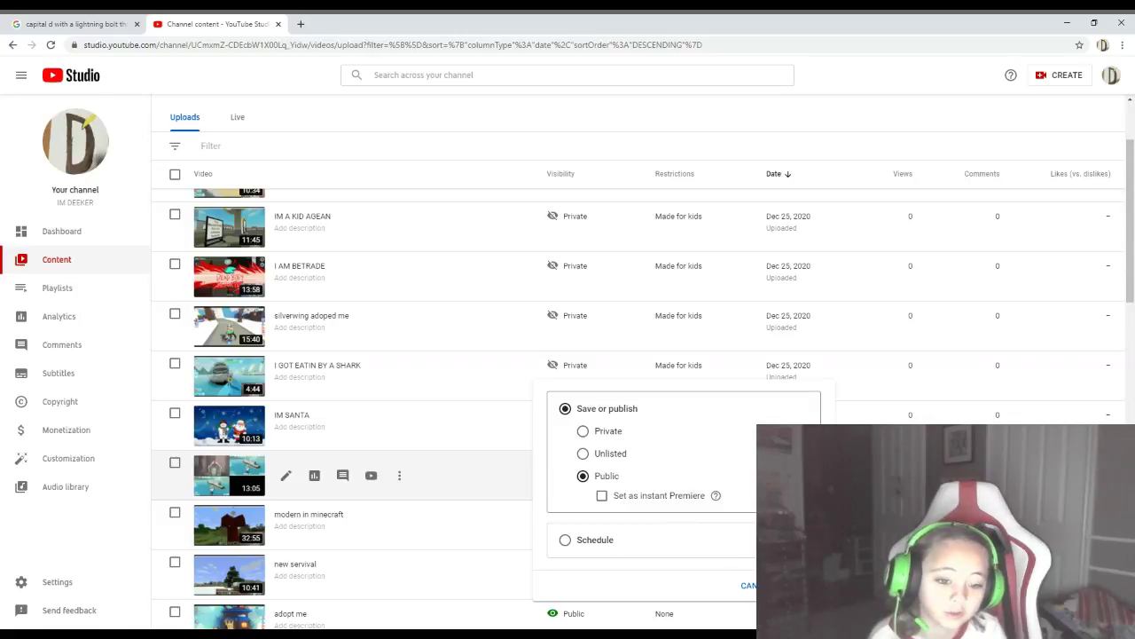
left_click(794, 585)
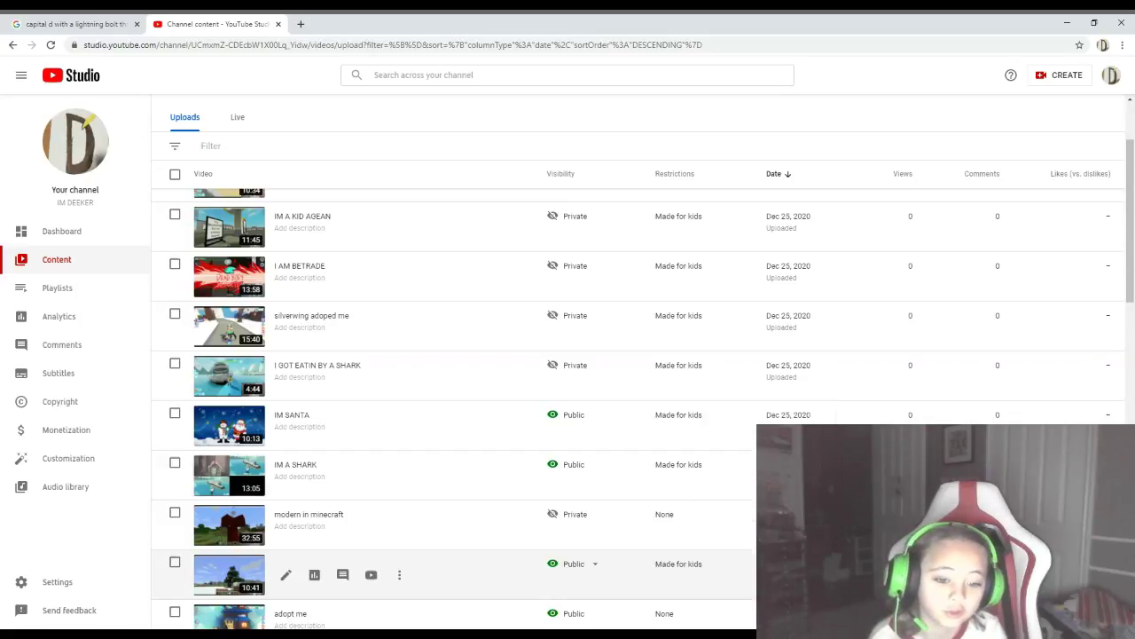
Open the details of "I GOT EATIN BY A SHARK", set its visibility to Public and save
right_click(577, 388)
left_click(479, 375)
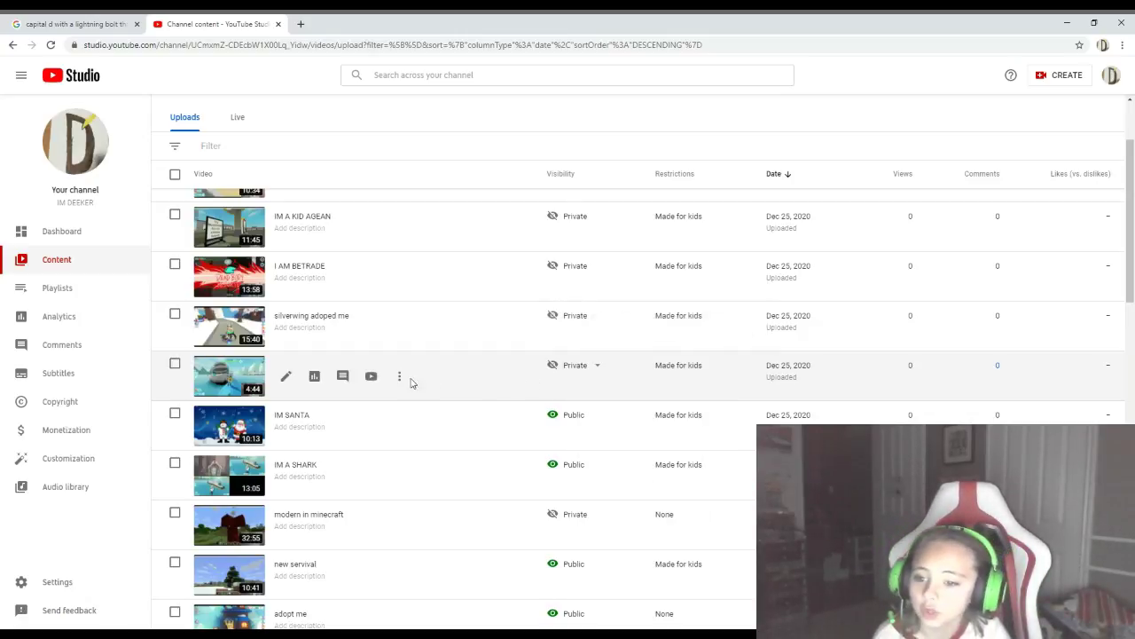
left_click(288, 382)
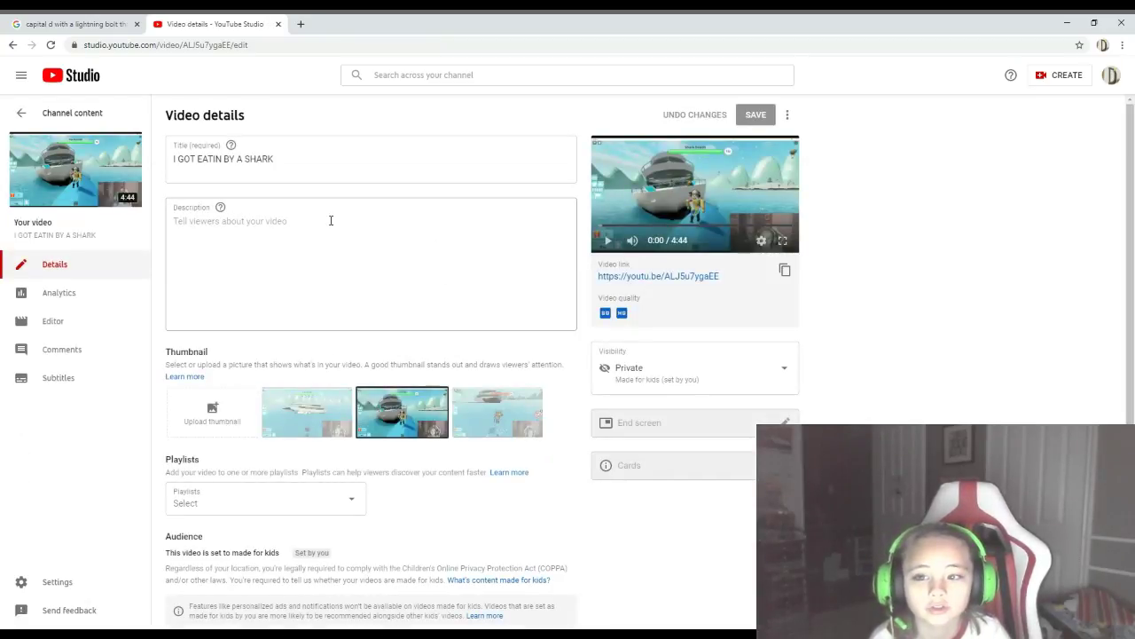
left_click(650, 387)
left_click(641, 438)
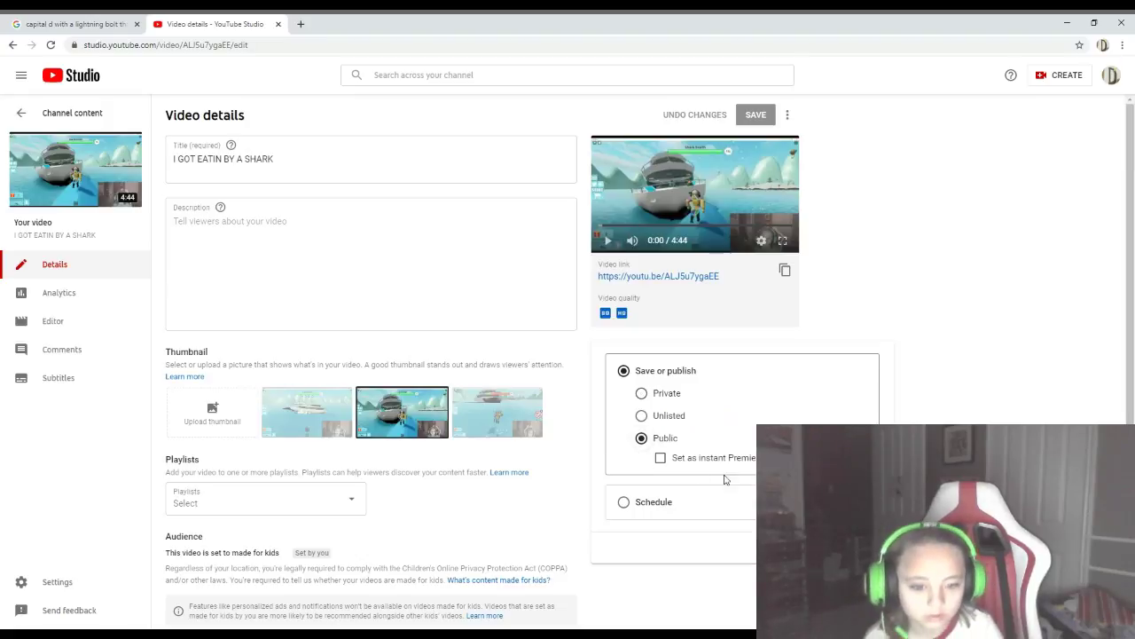
key("Escape")
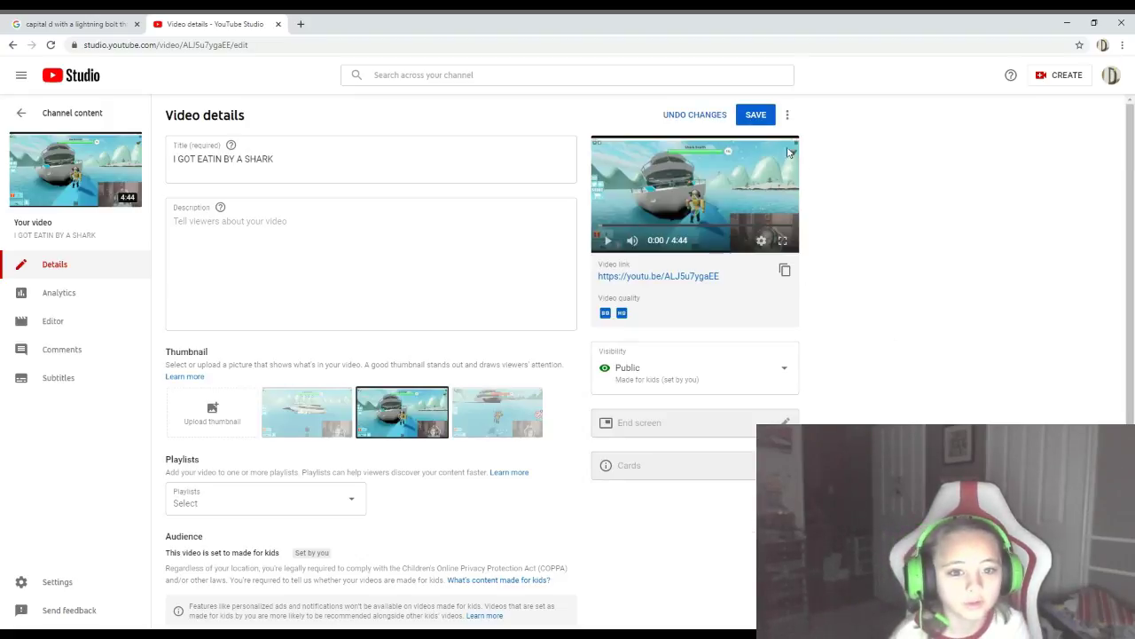
left_click(756, 115)
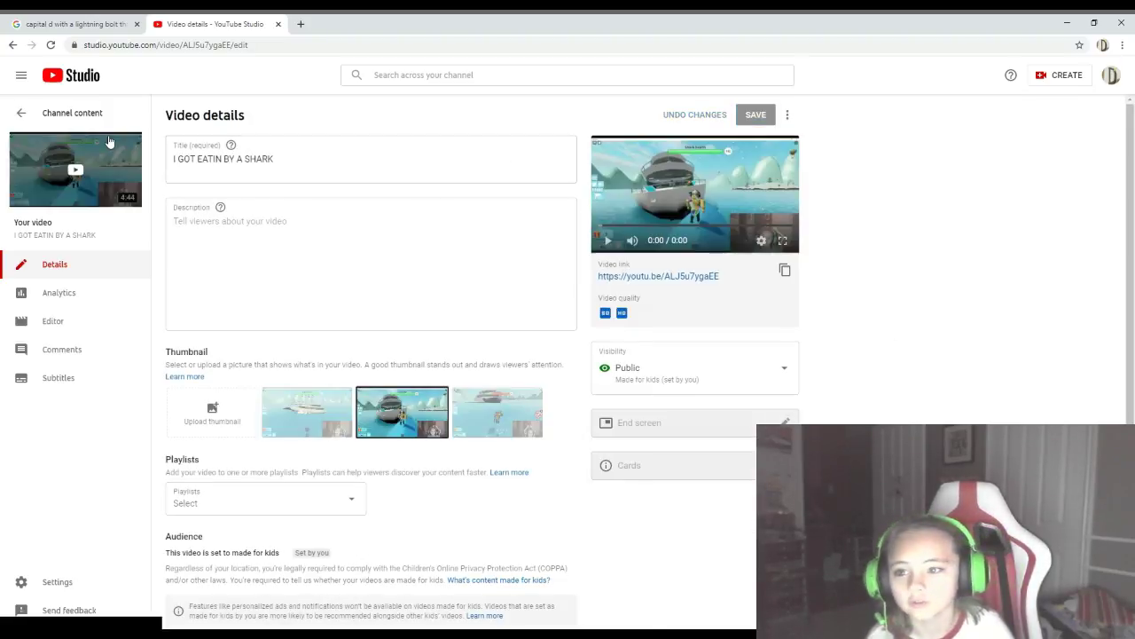
Open the details of "IM A KID AGEAN" from the channel content list and choose the third suggested thumbnail
left_click(61, 117)
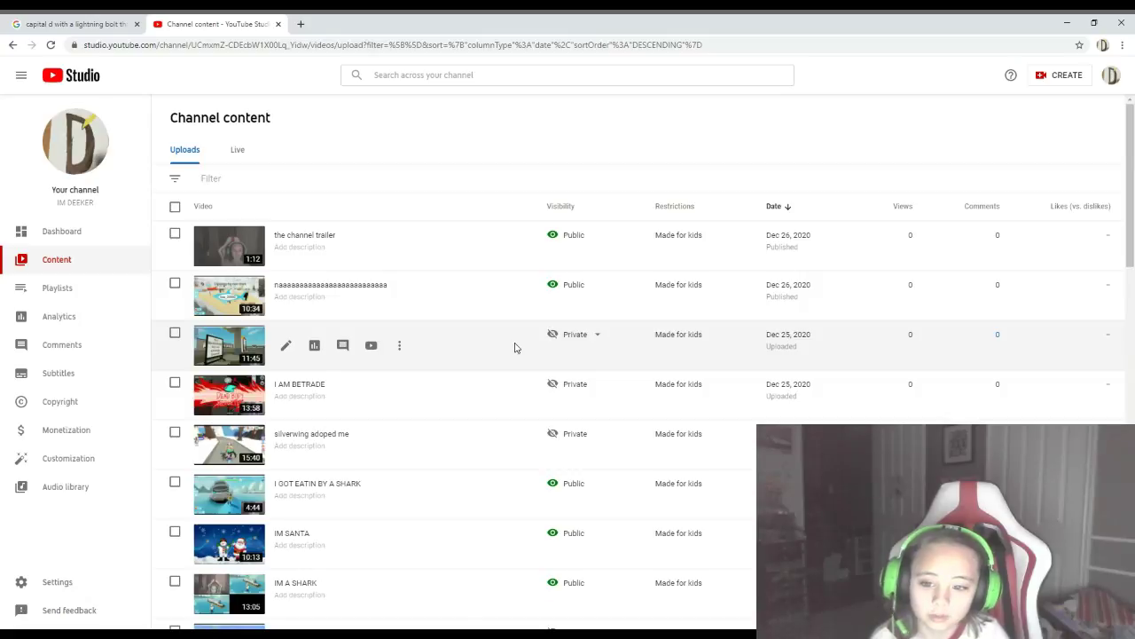
left_click(283, 346)
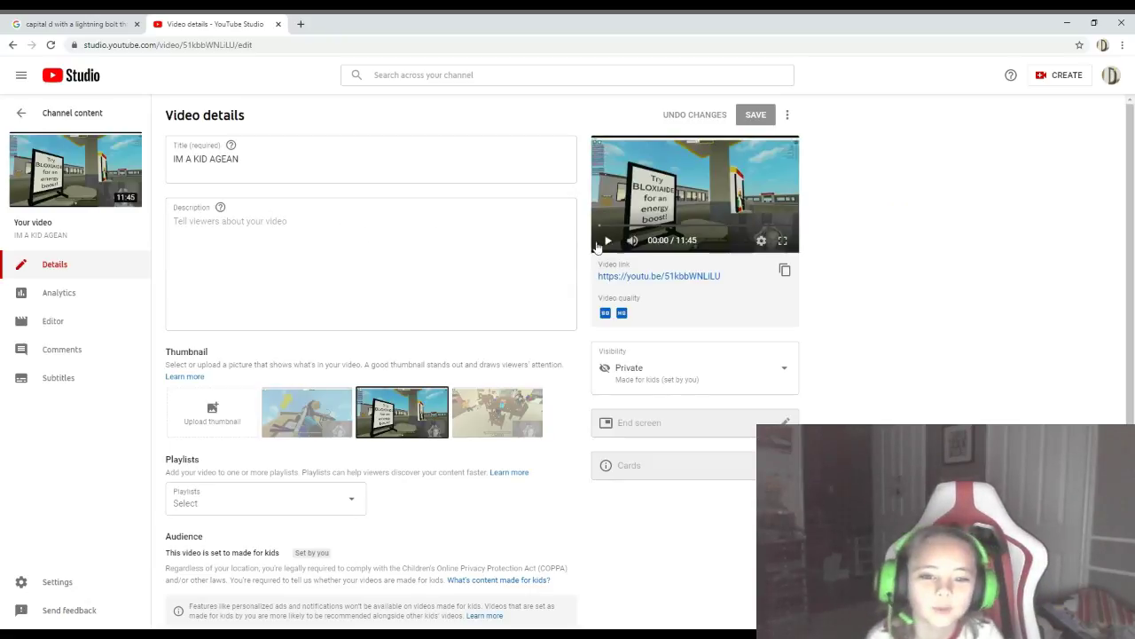
left_click(328, 403)
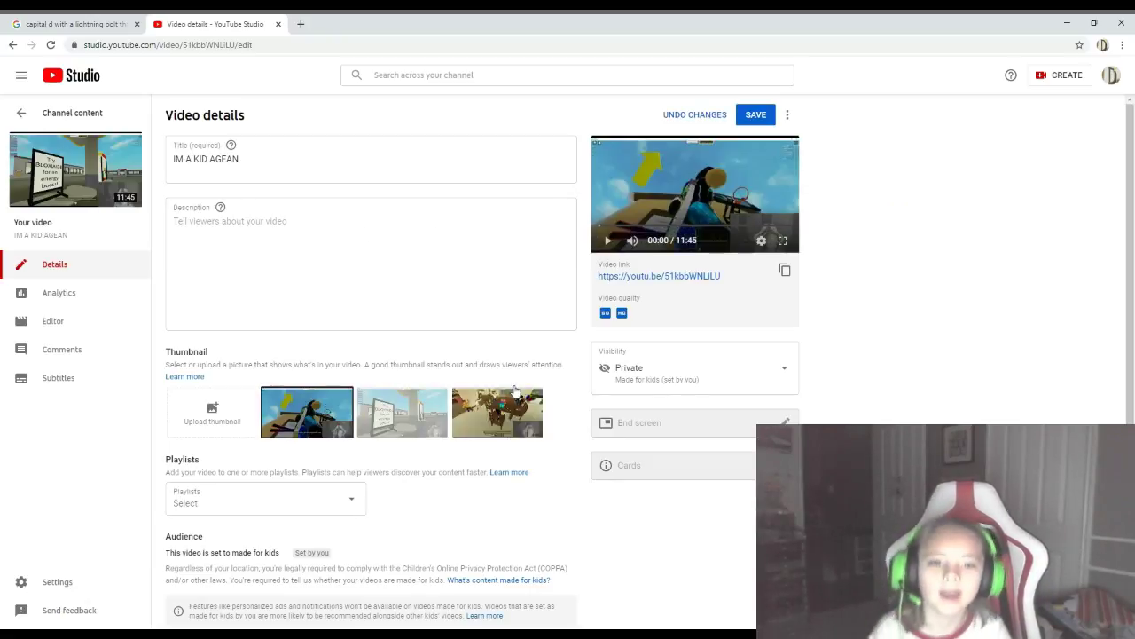
left_click(641, 384)
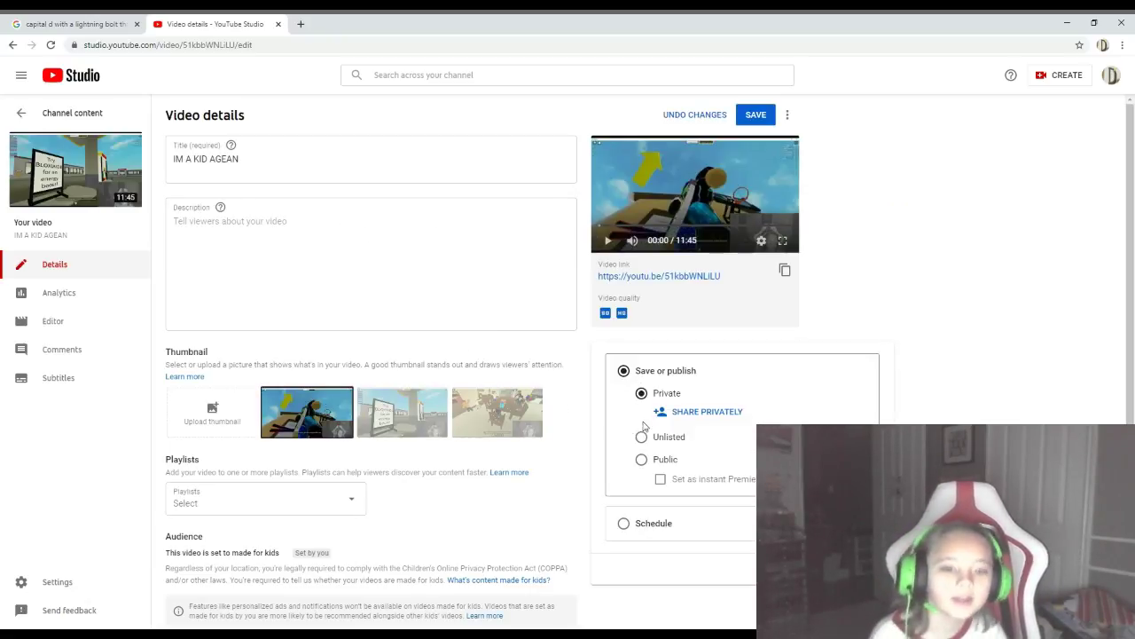
left_click(466, 402)
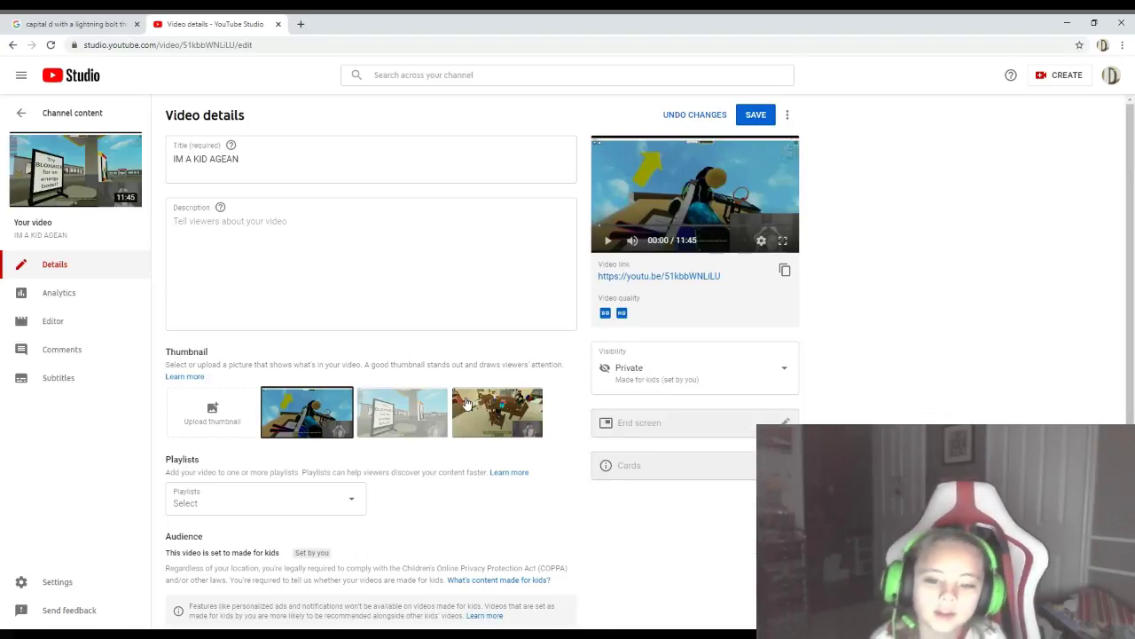
left_click(471, 403)
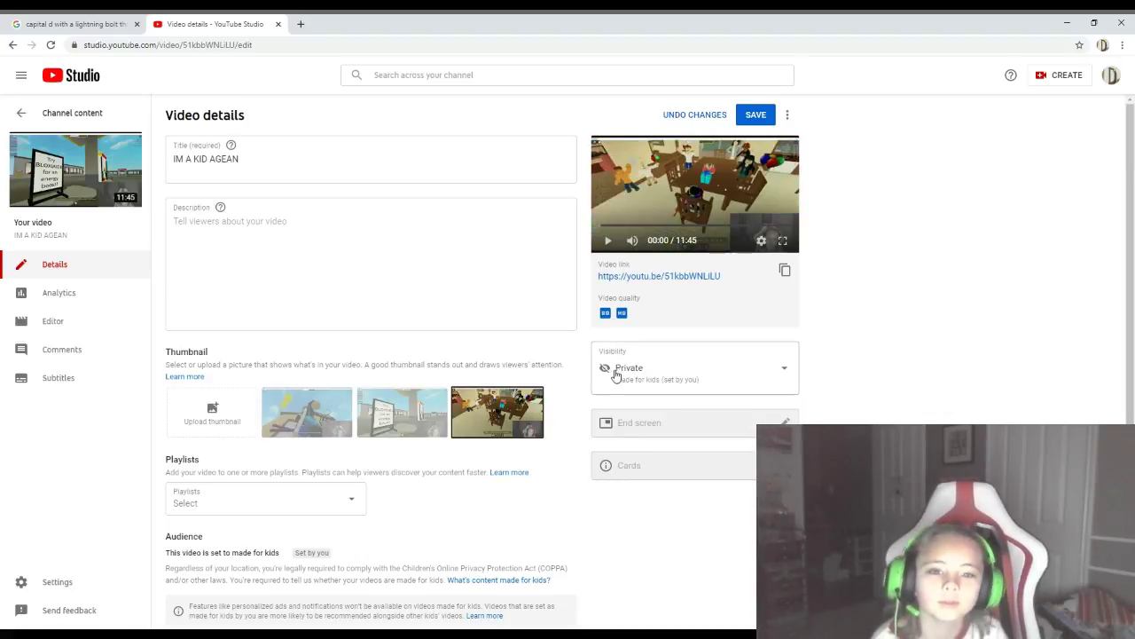
Try to set the visibility of "IM A KID AGEAN" to Public and save the video's changes
left_click(648, 362)
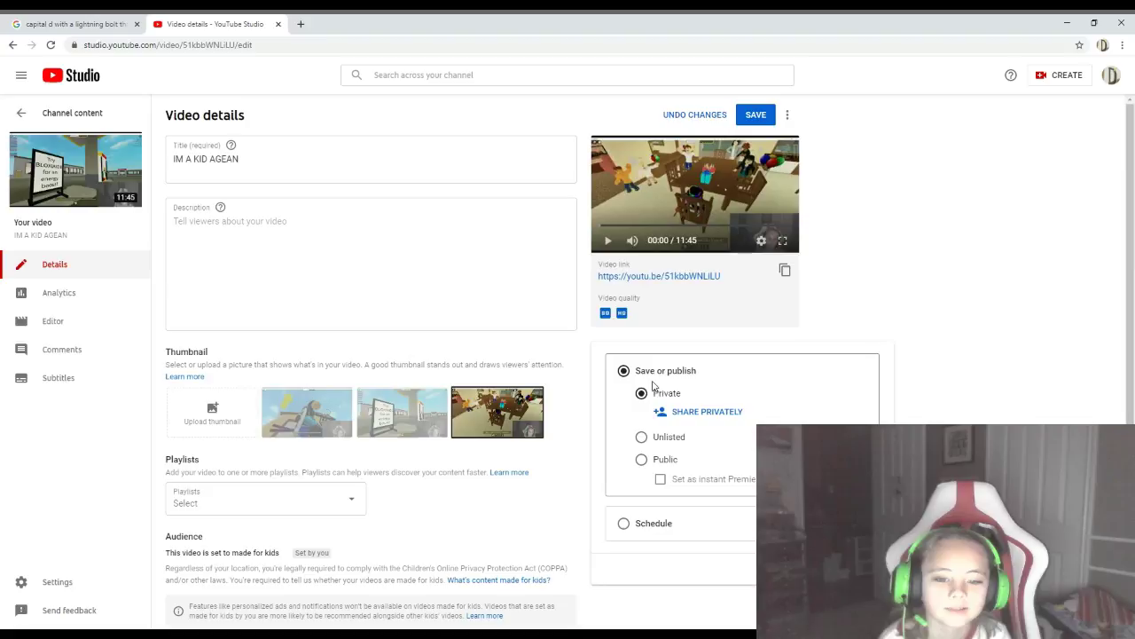
left_click(642, 459)
left_click(745, 119)
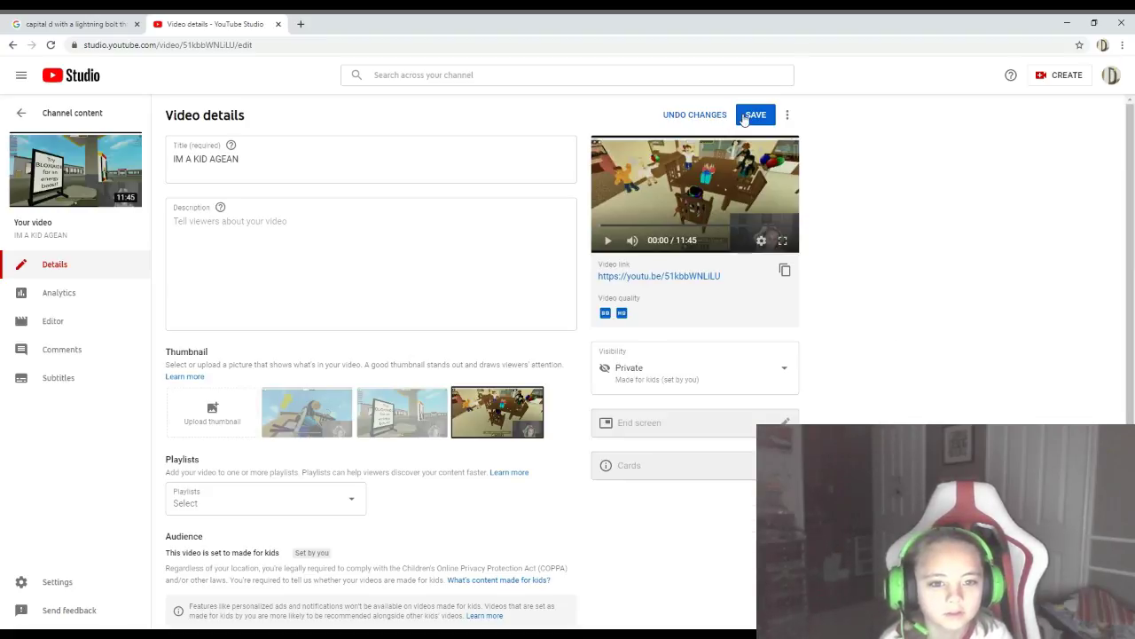
left_click(749, 116)
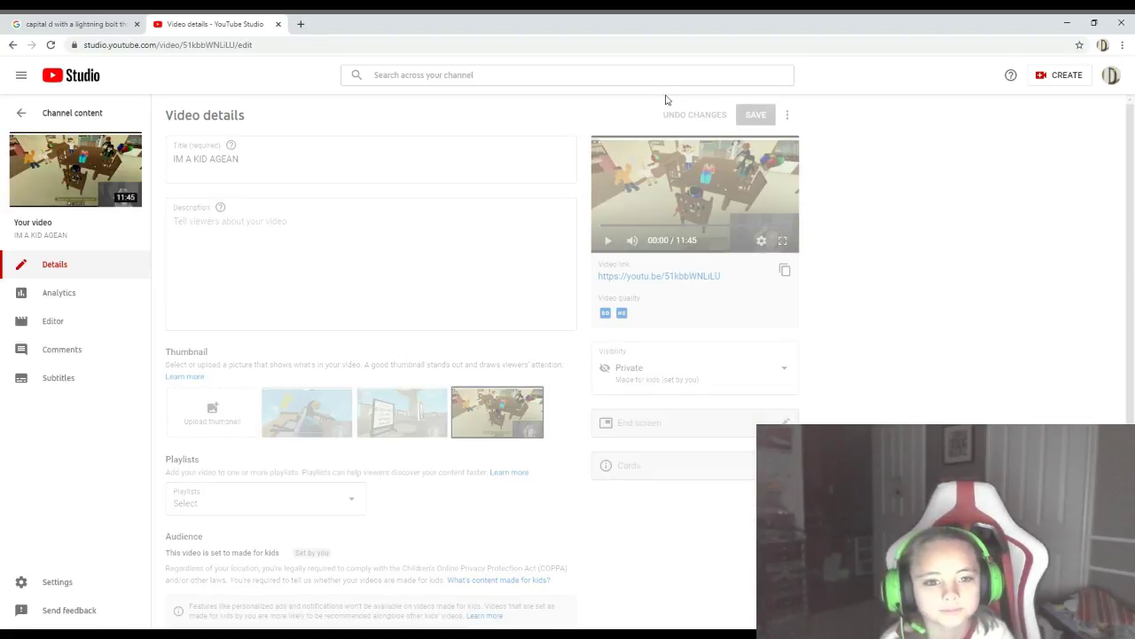
Reopen the details of "IM A KID AGEAN" from the channel content list, set its visibility to Public and save
left_click(13, 115)
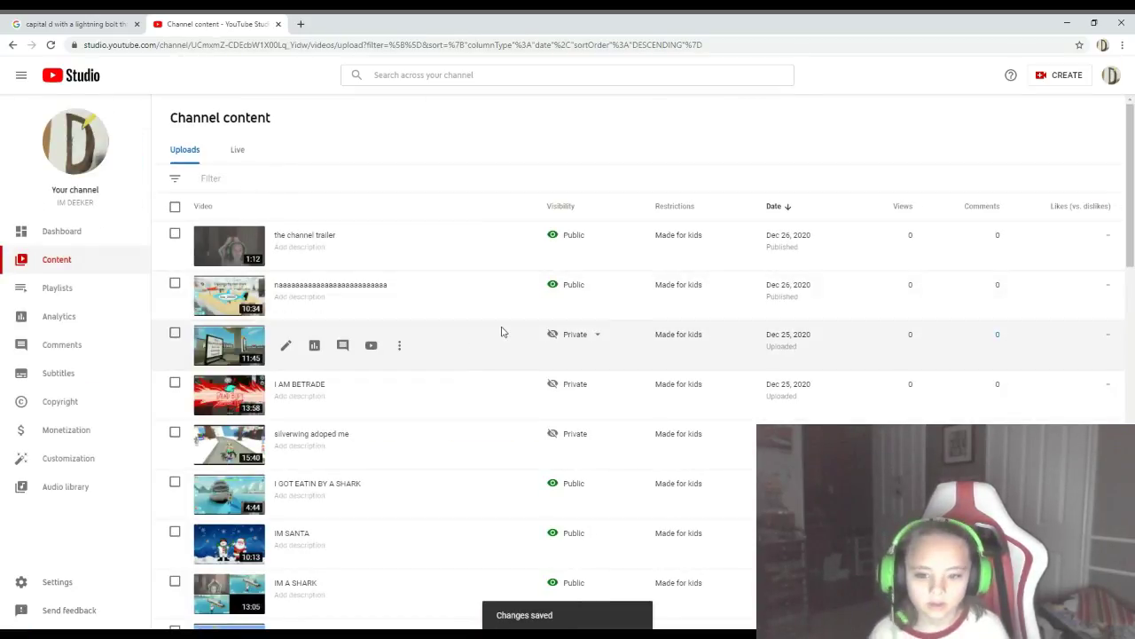
left_click(287, 347)
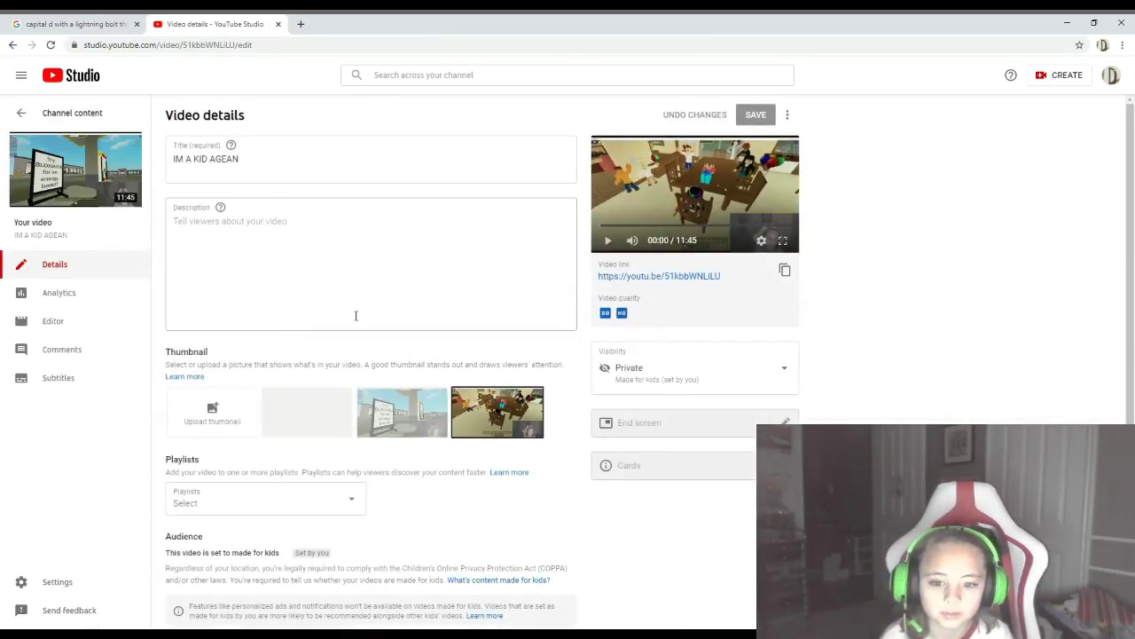
left_click(732, 365)
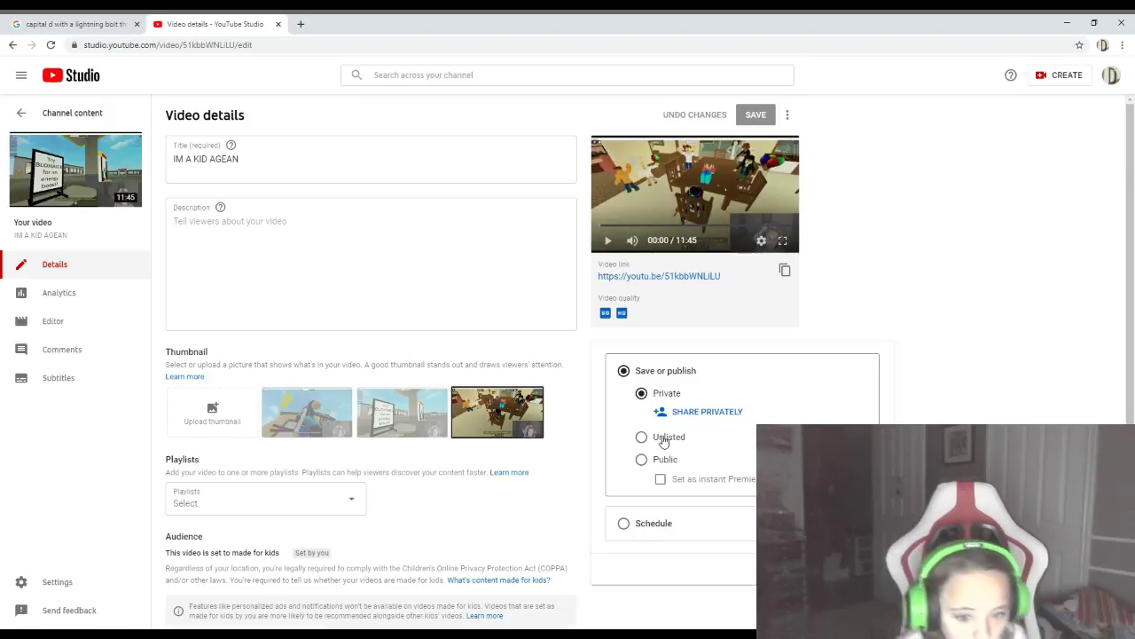
left_click(640, 459)
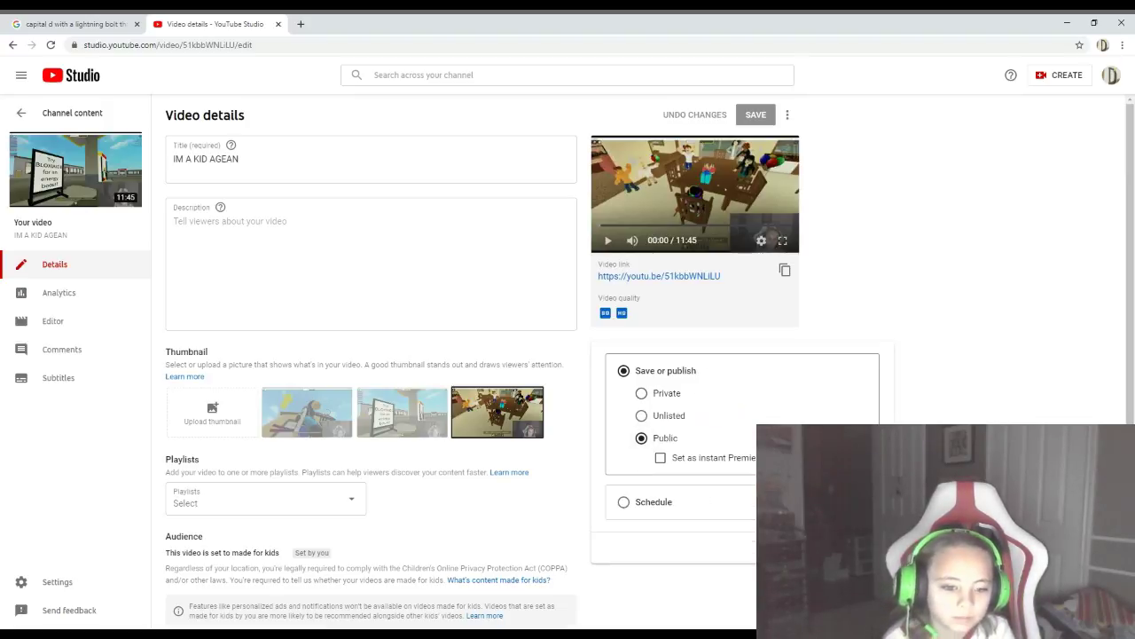
left_click(849, 543)
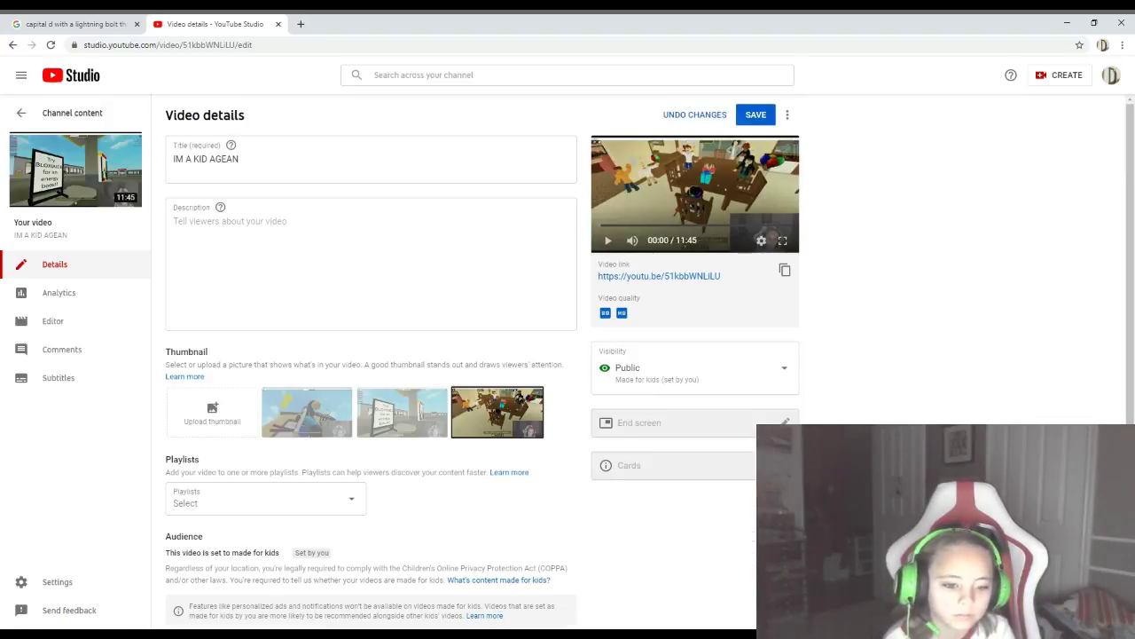
left_click(759, 115)
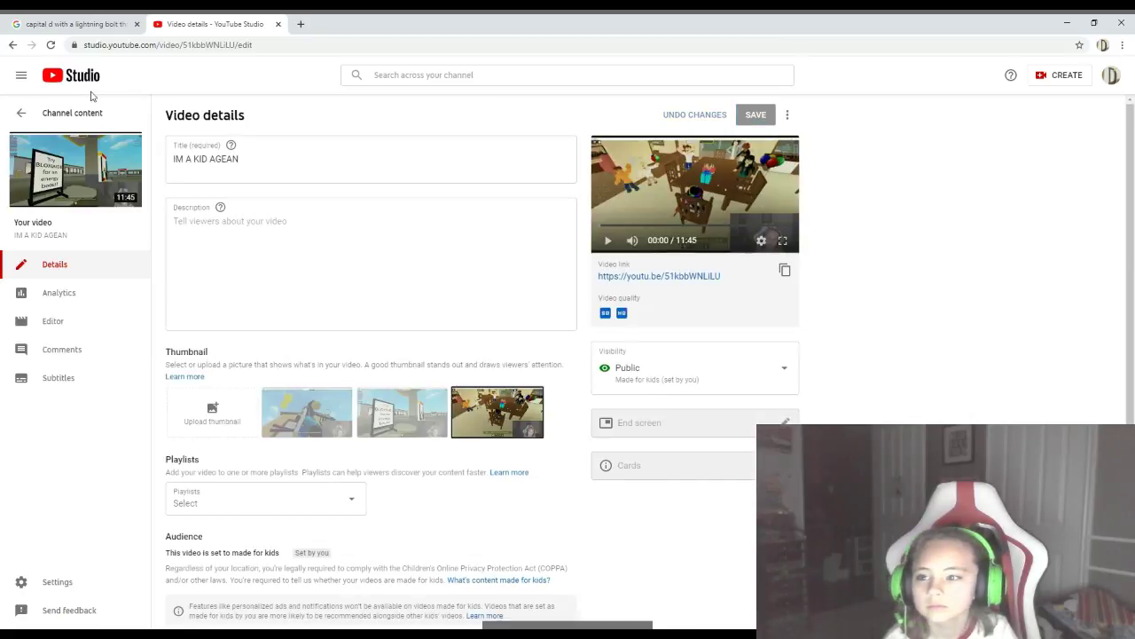
Close the leftover Google search tab and publish the "I AM BETRADE" video with its visibility set to Public
left_click(19, 118)
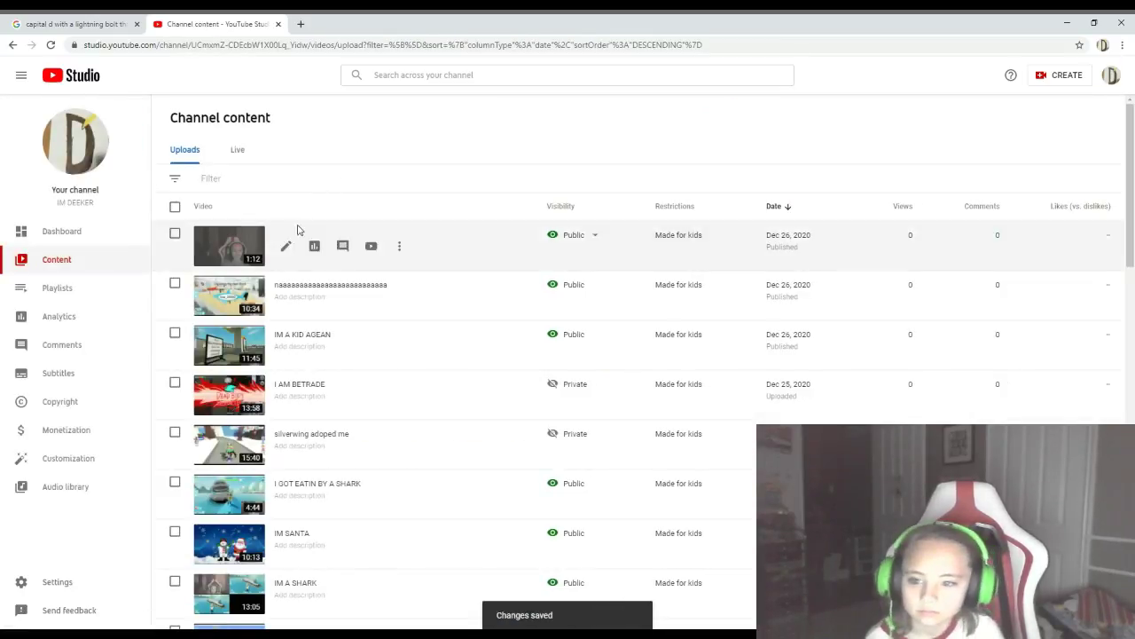
left_click(136, 24)
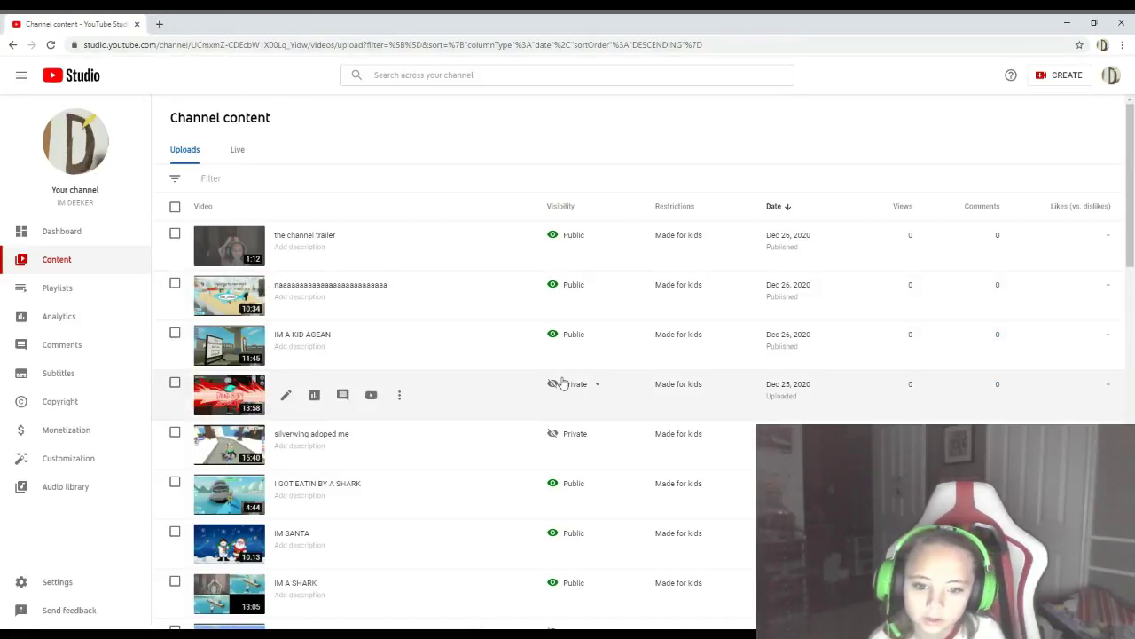
left_click(286, 394)
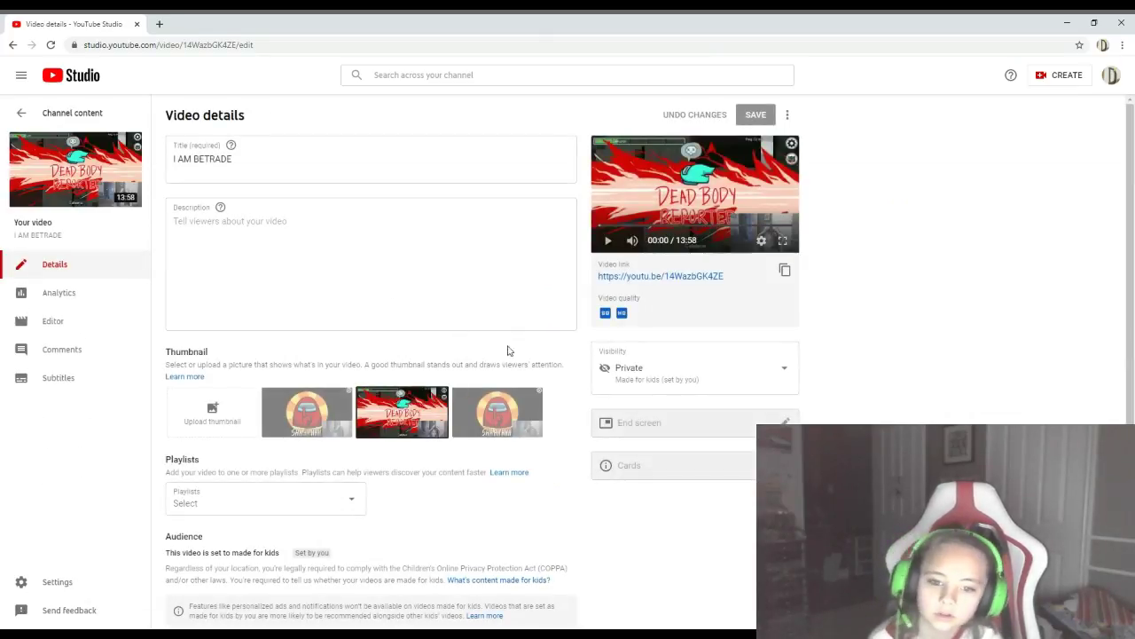
left_click(641, 369)
left_click(665, 459)
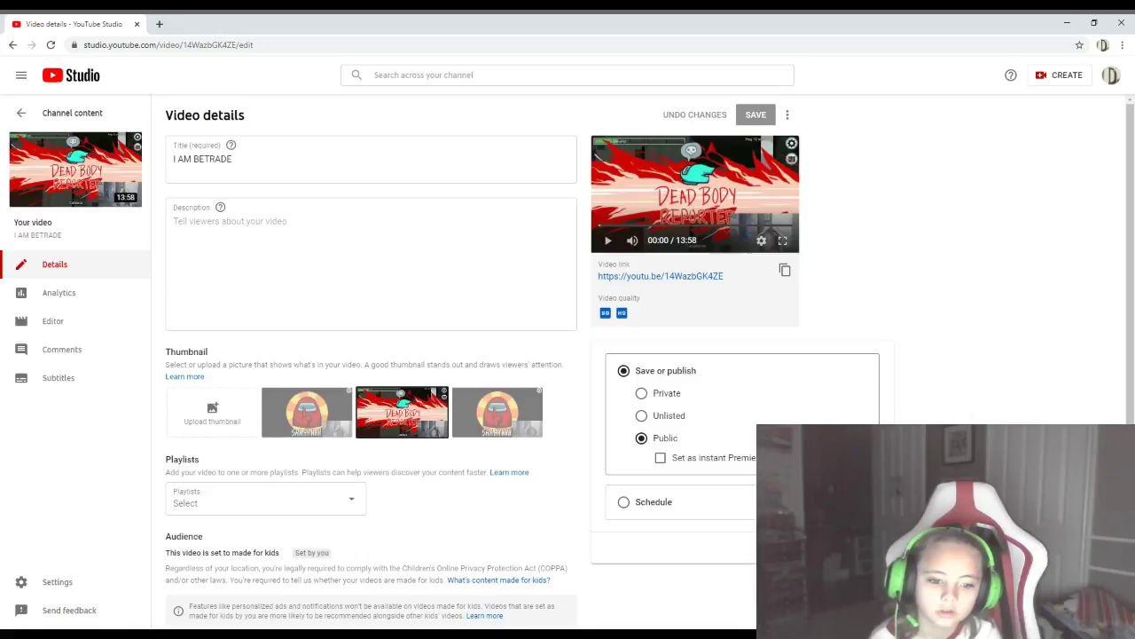
key("Escape")
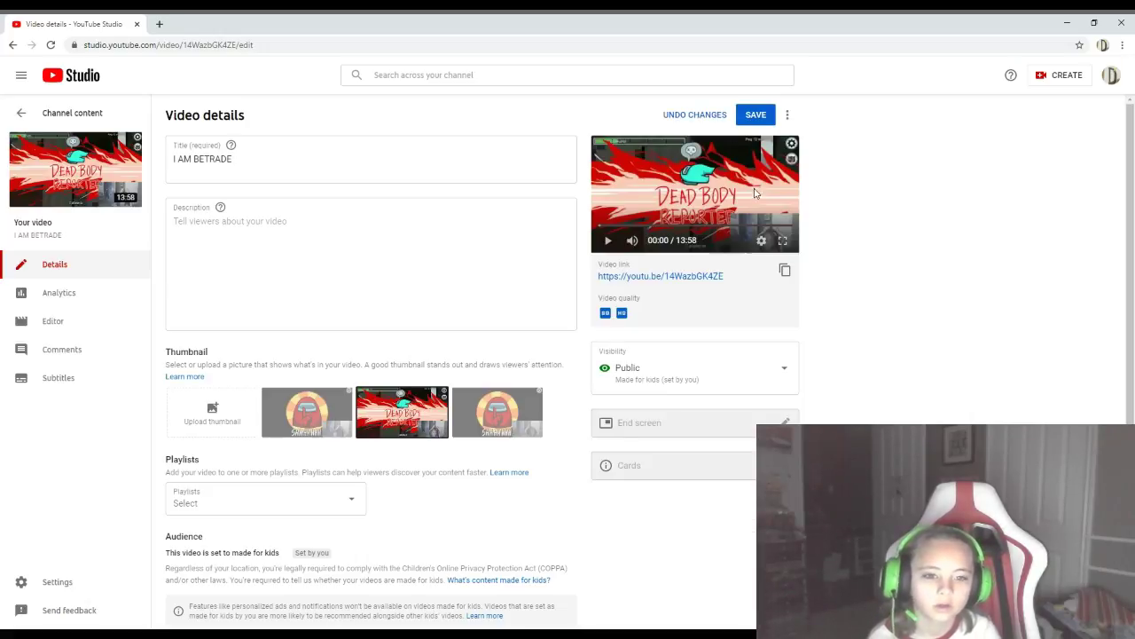
left_click(748, 125)
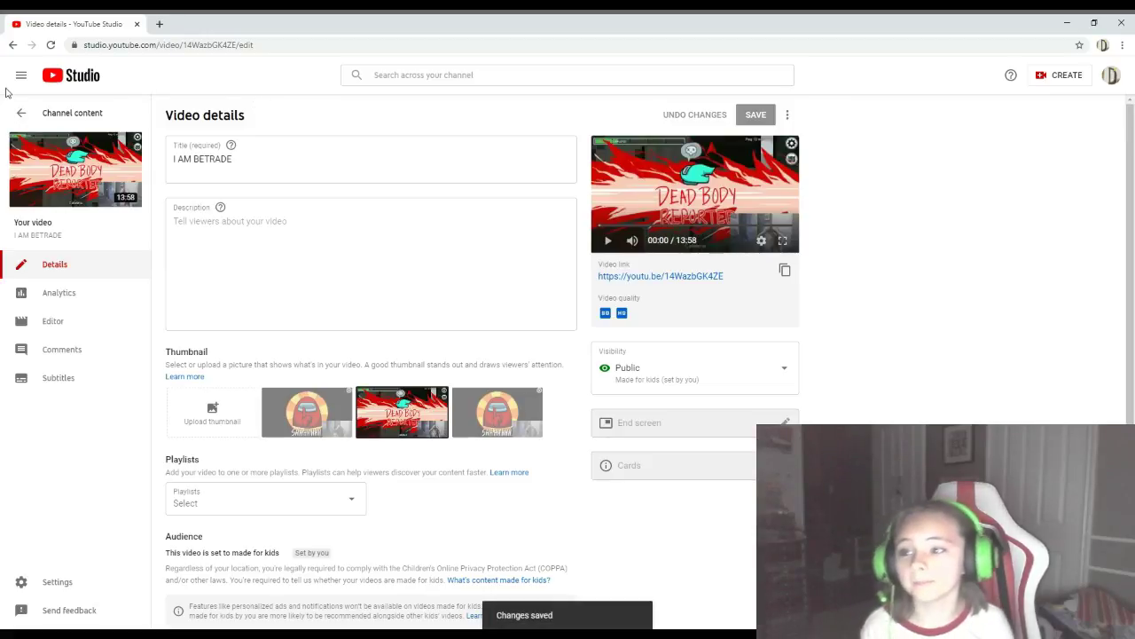
Change the audience setting of "I AM BETRADE" to not made for kids and save the video's changes
scroll(307, 382, "down", 3)
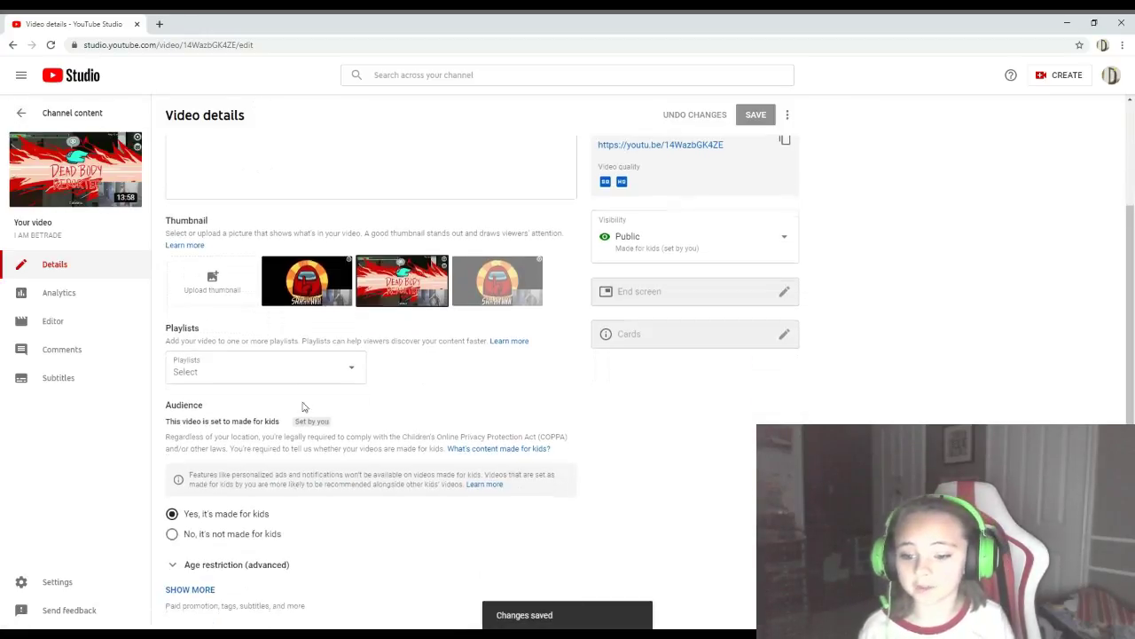
left_click(171, 564)
scroll(171, 566, "down", 1)
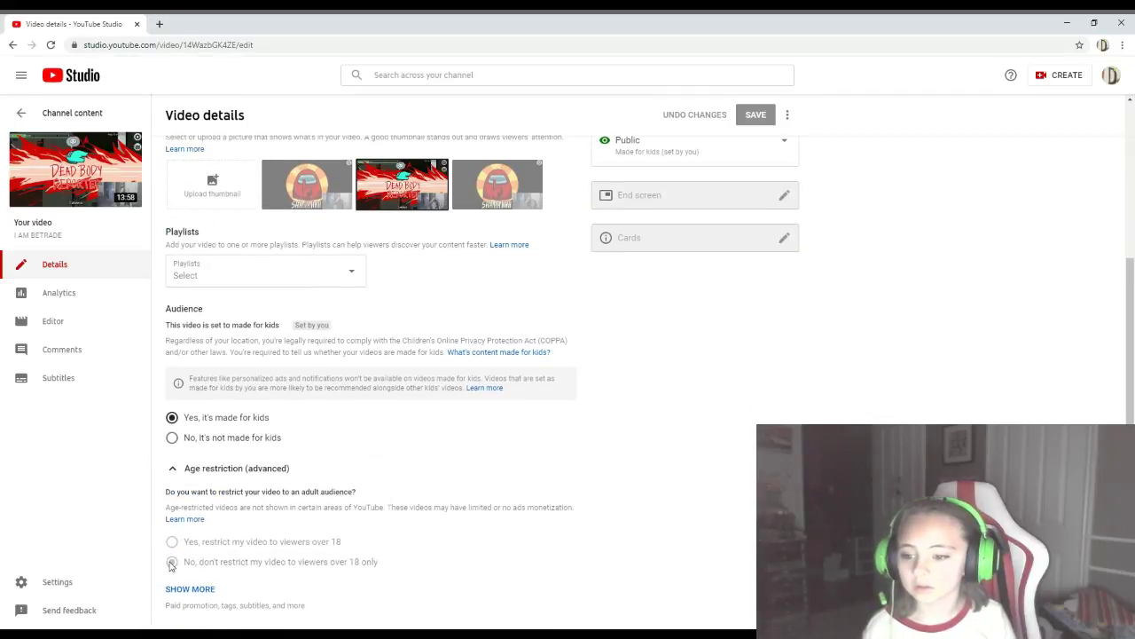
left_click(171, 437)
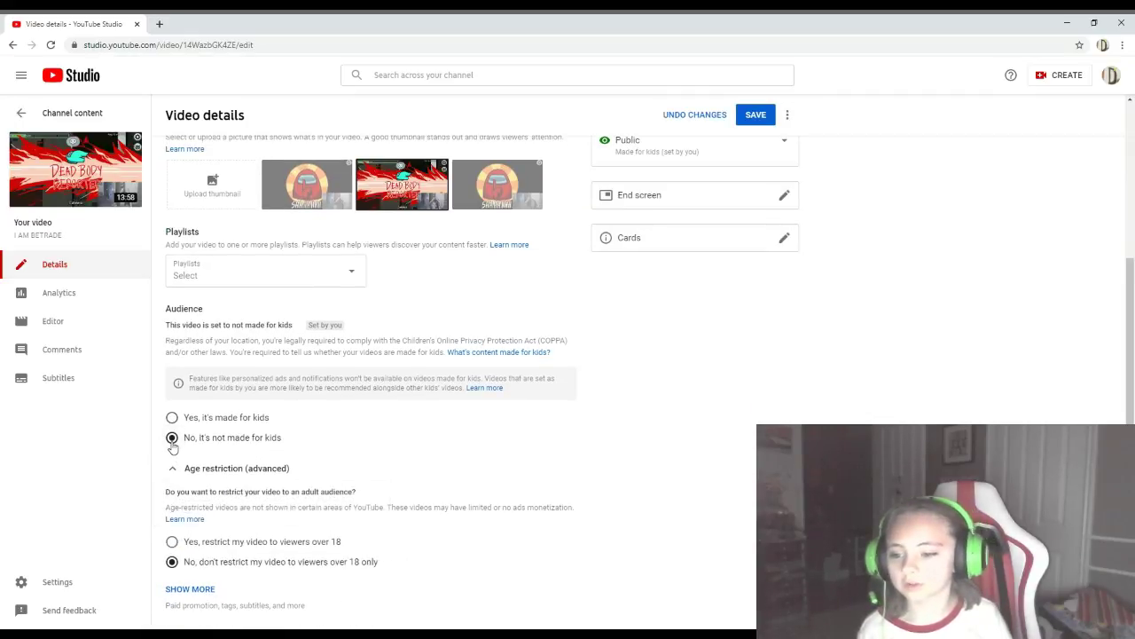
scroll(173, 541, "up", 3)
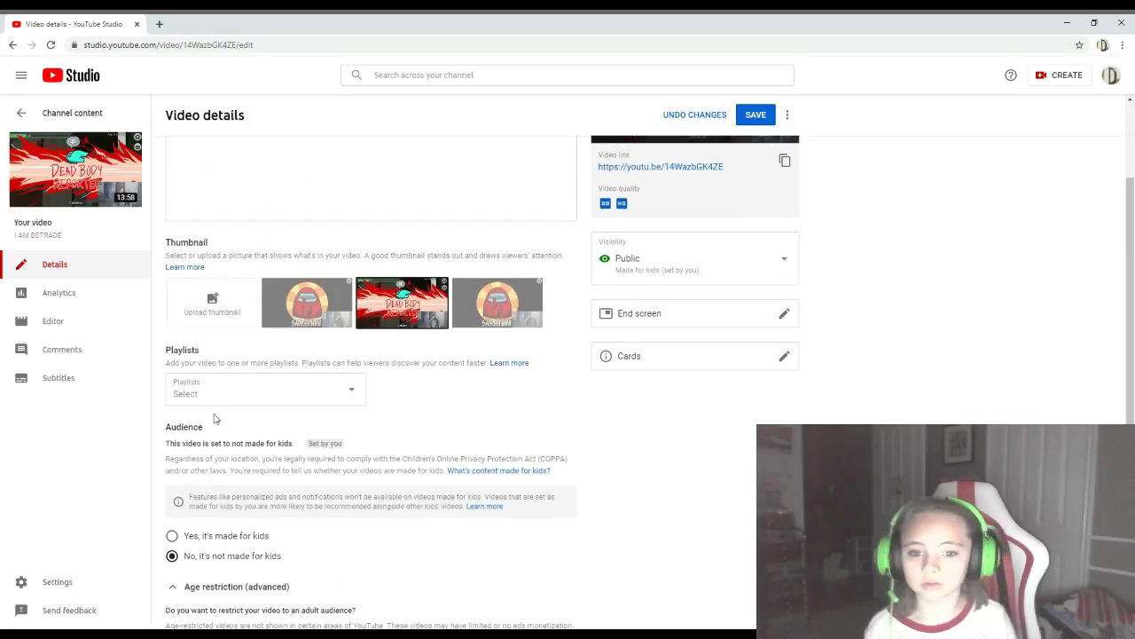
left_click(20, 112)
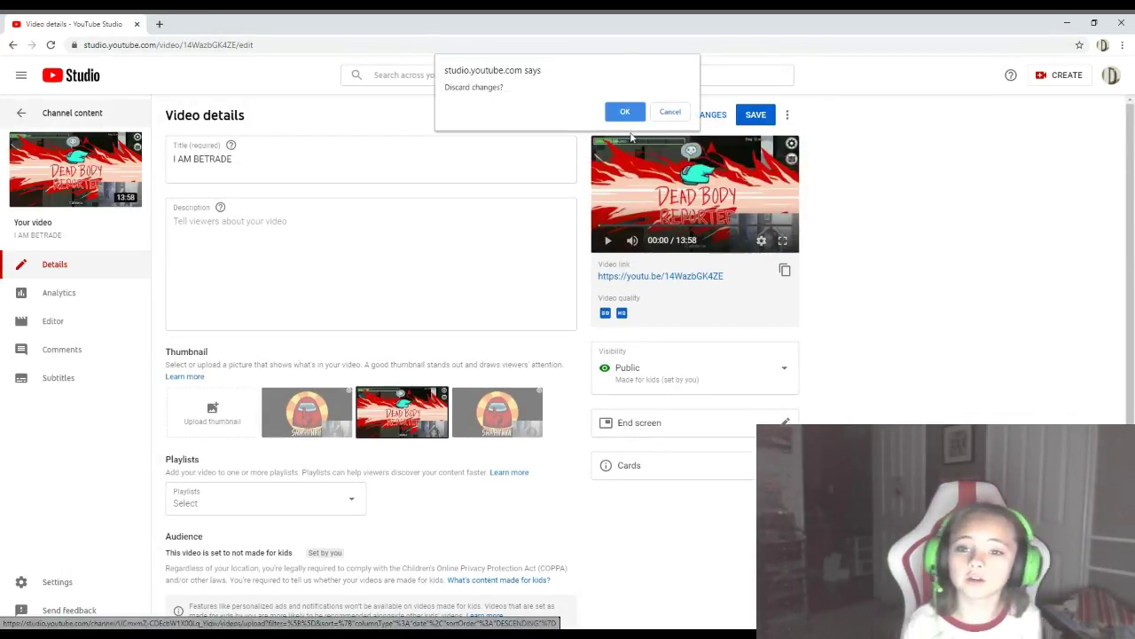
left_click(660, 112)
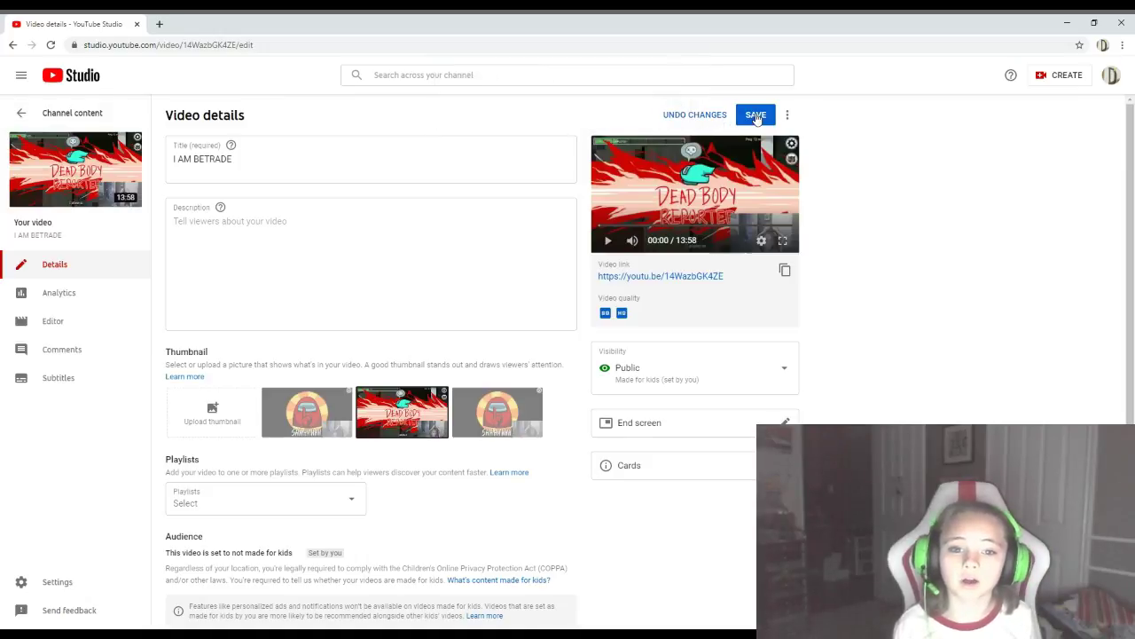
left_click(755, 117)
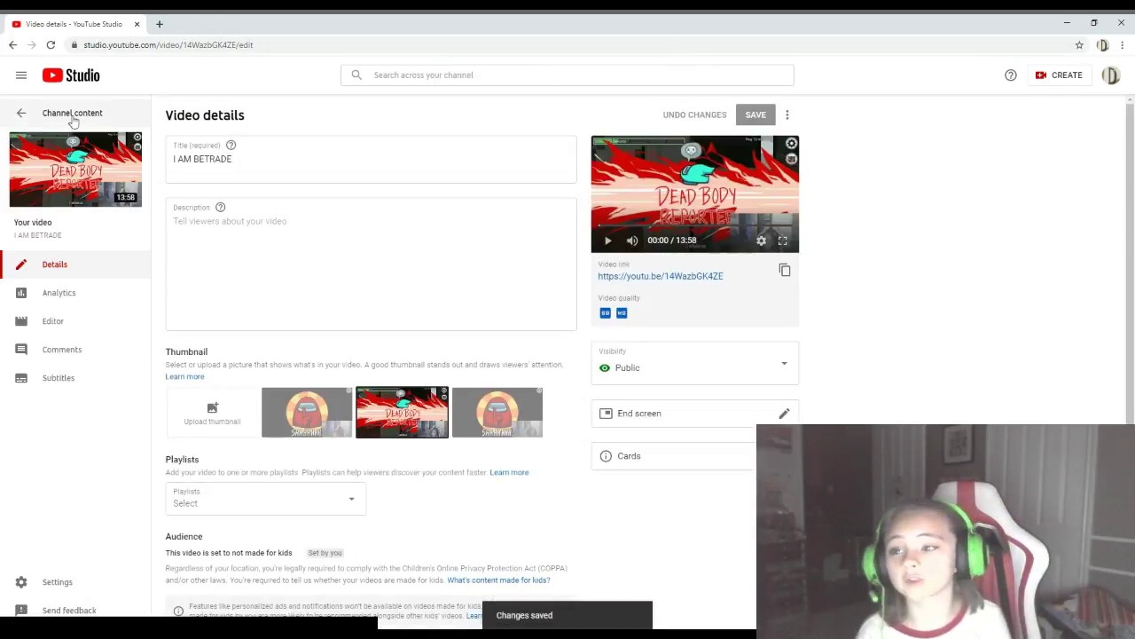
Open the details of "silverwing adoped me" from the channel content list and mark it as not made for kids
left_click(21, 114)
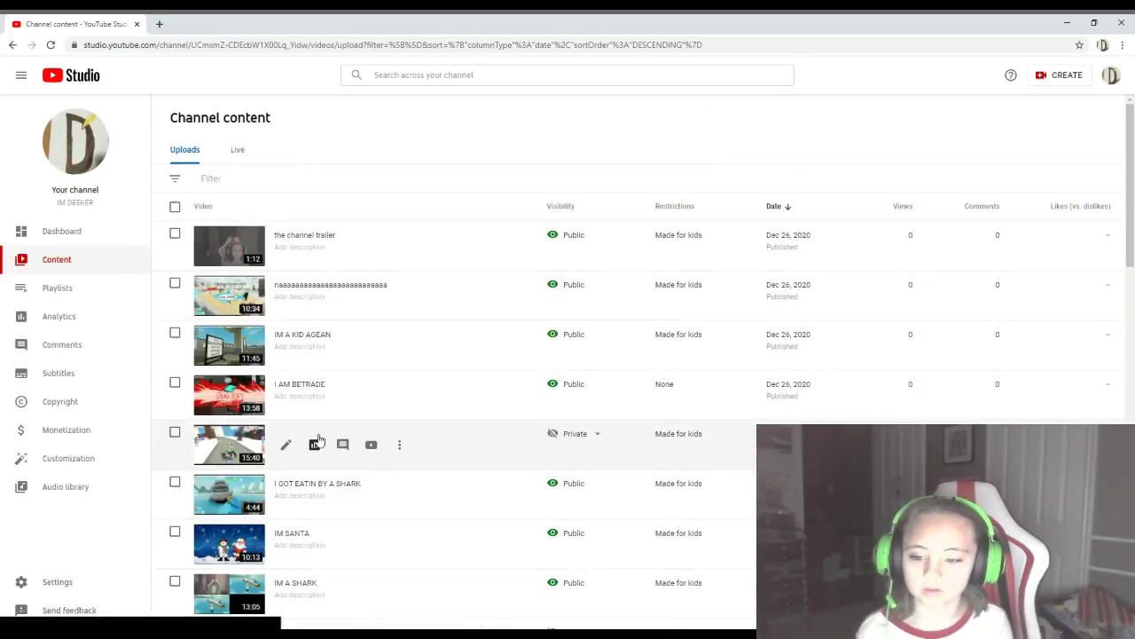
left_click(287, 444)
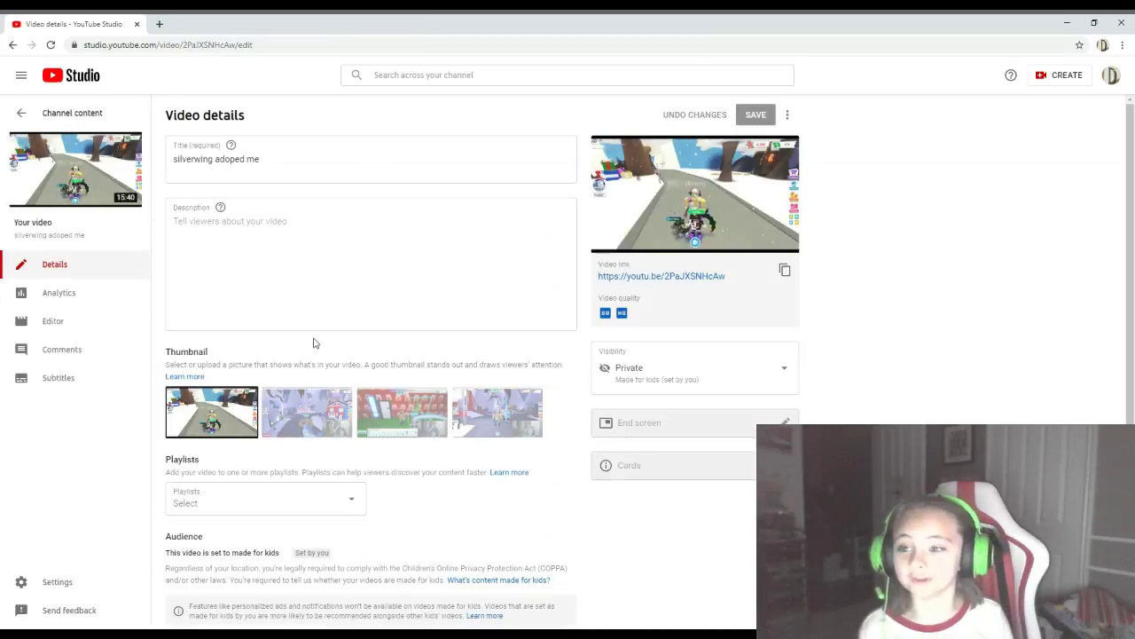
scroll(332, 314, "down", 3)
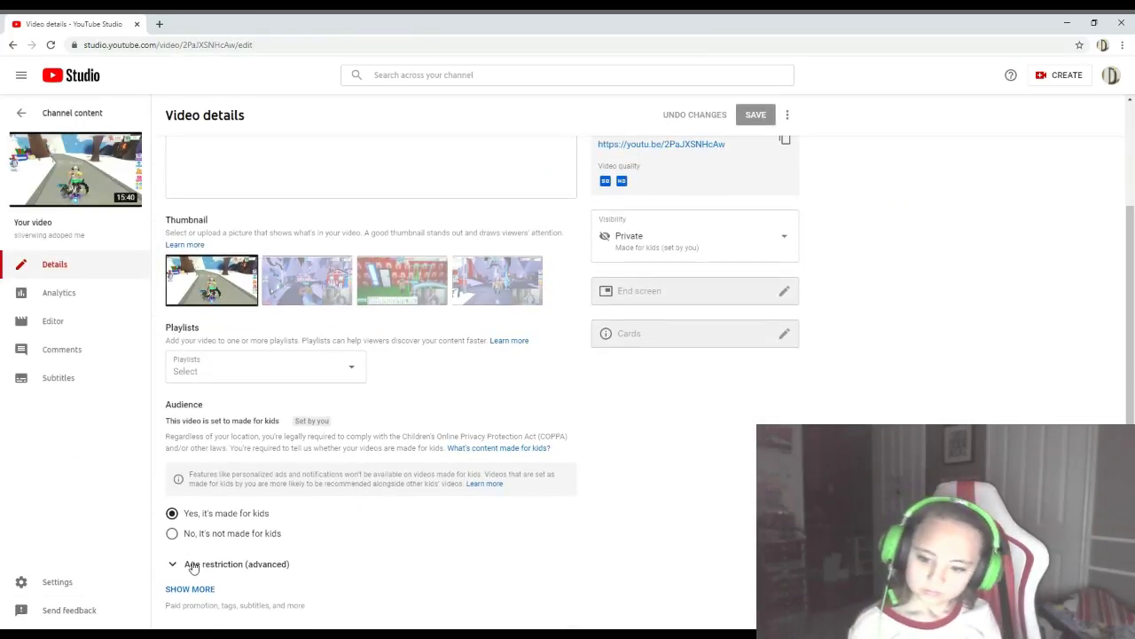
left_click(171, 535)
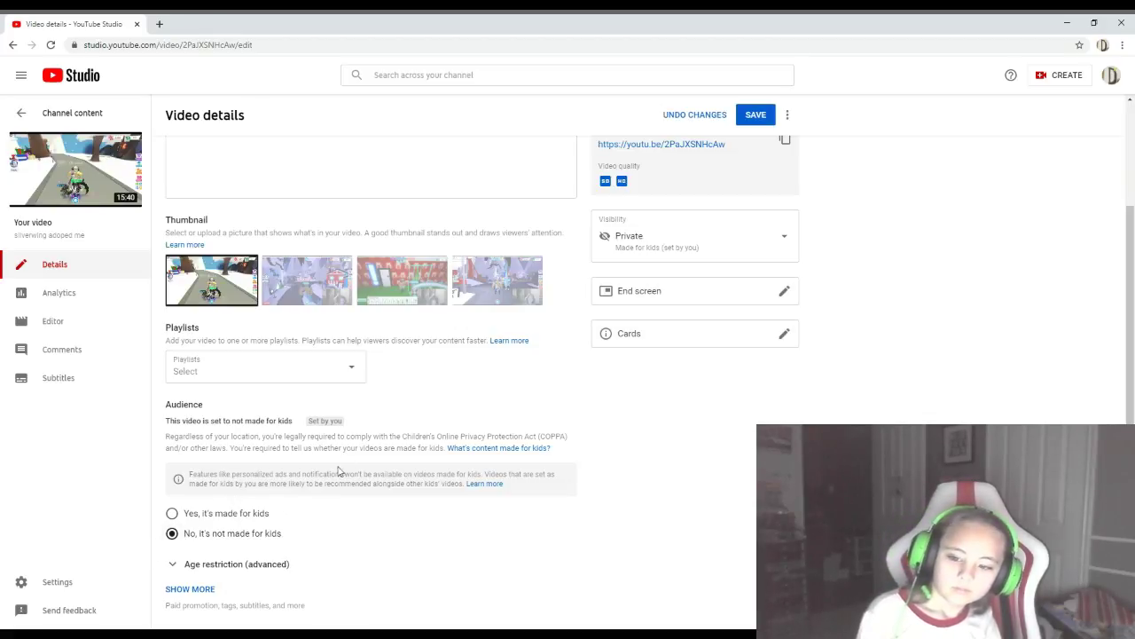
Set the visibility of "silverwing adoped me" to Public and save the video's changes
scroll(661, 284, "up", 1)
left_click(660, 293)
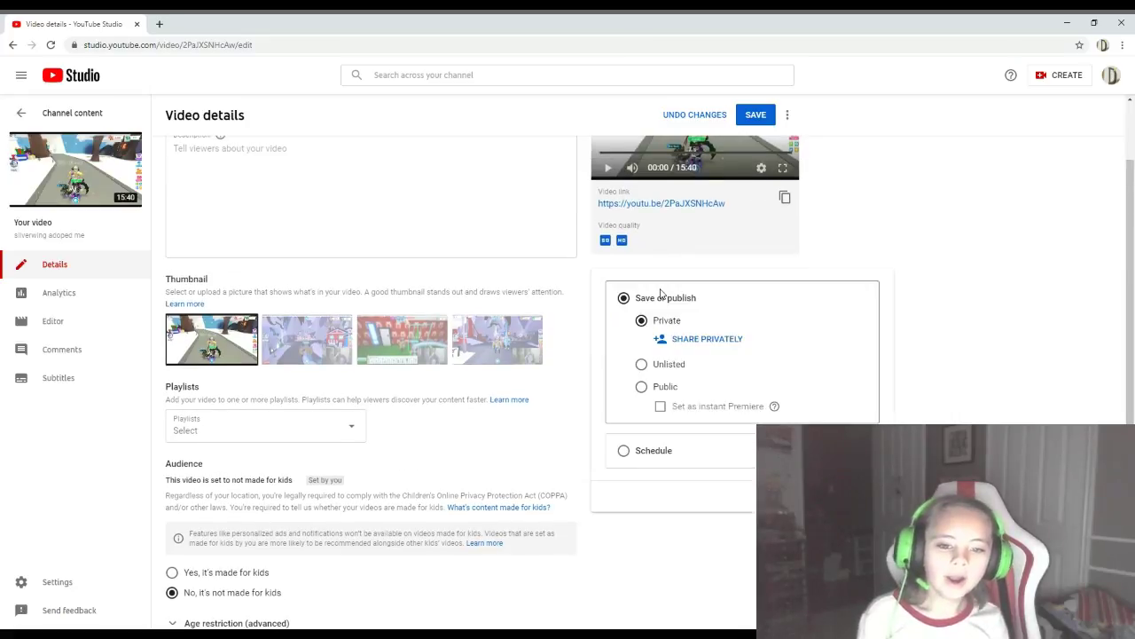
left_click(641, 387)
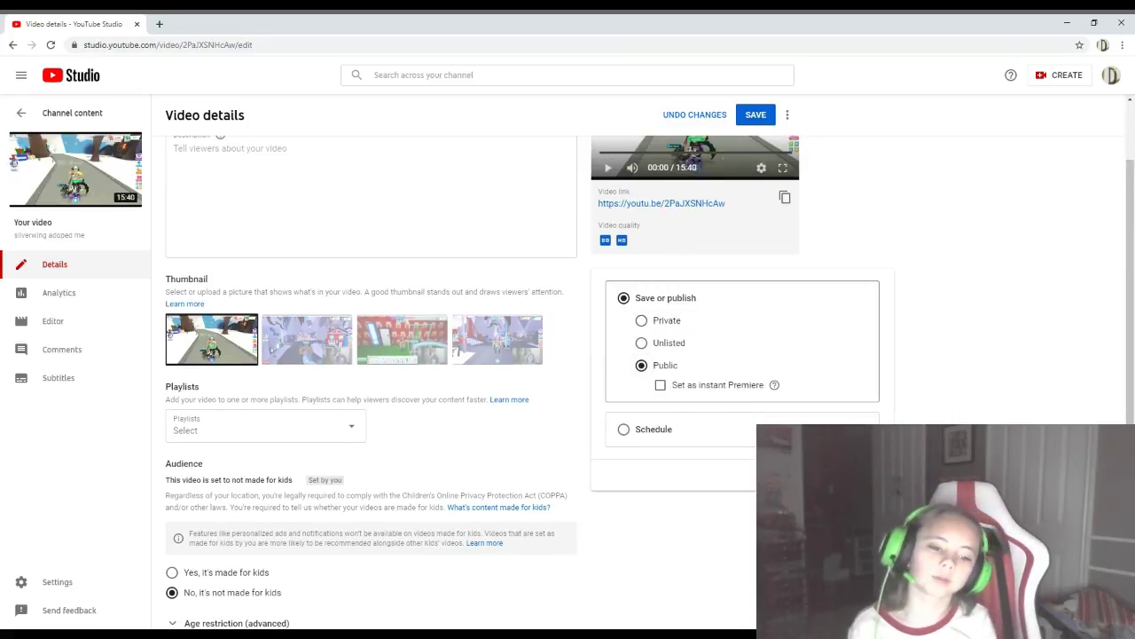
key("Escape")
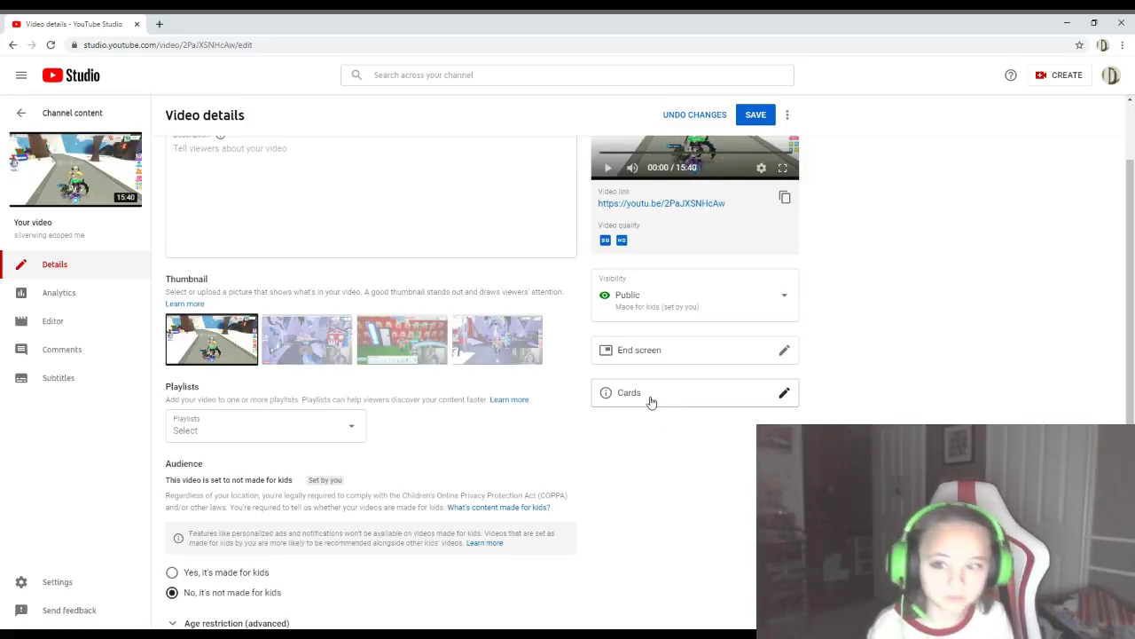
scroll(666, 390, "up", 1)
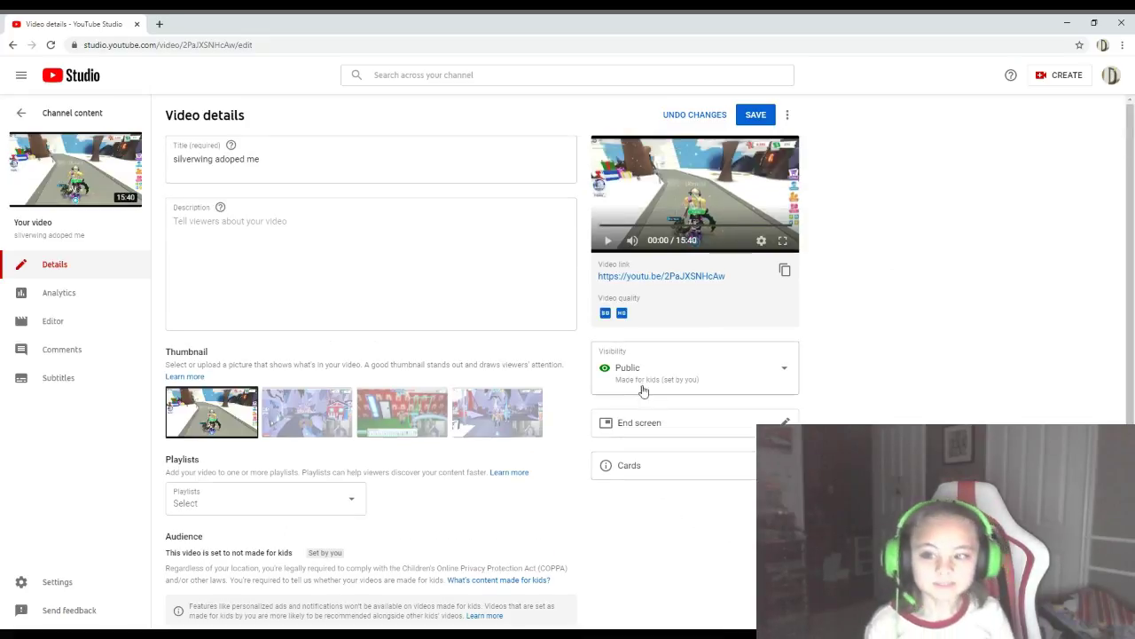
left_click(751, 122)
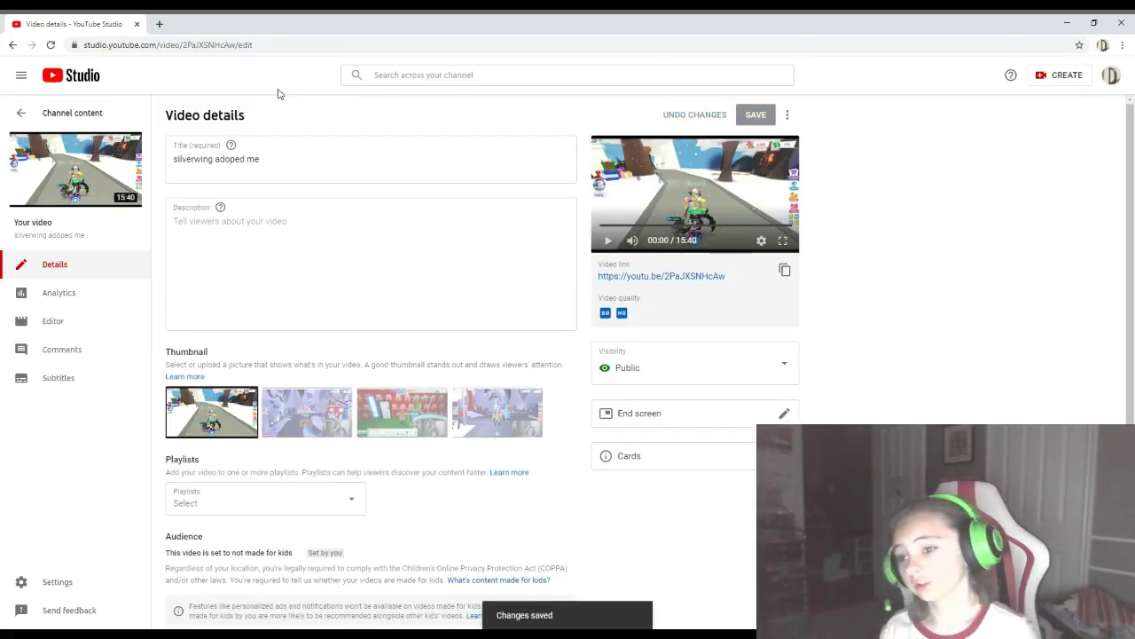
Open the details of "modern in minecraft" from the channel content list and choose the third suggested thumbnail
left_click(39, 115)
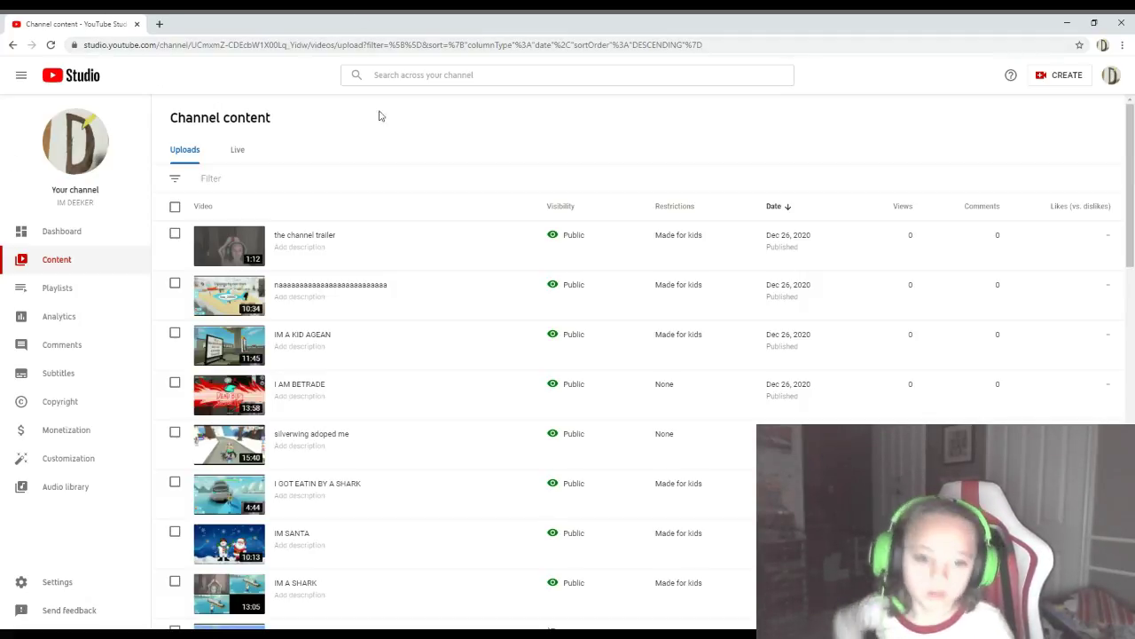
scroll(608, 471, "down", 4)
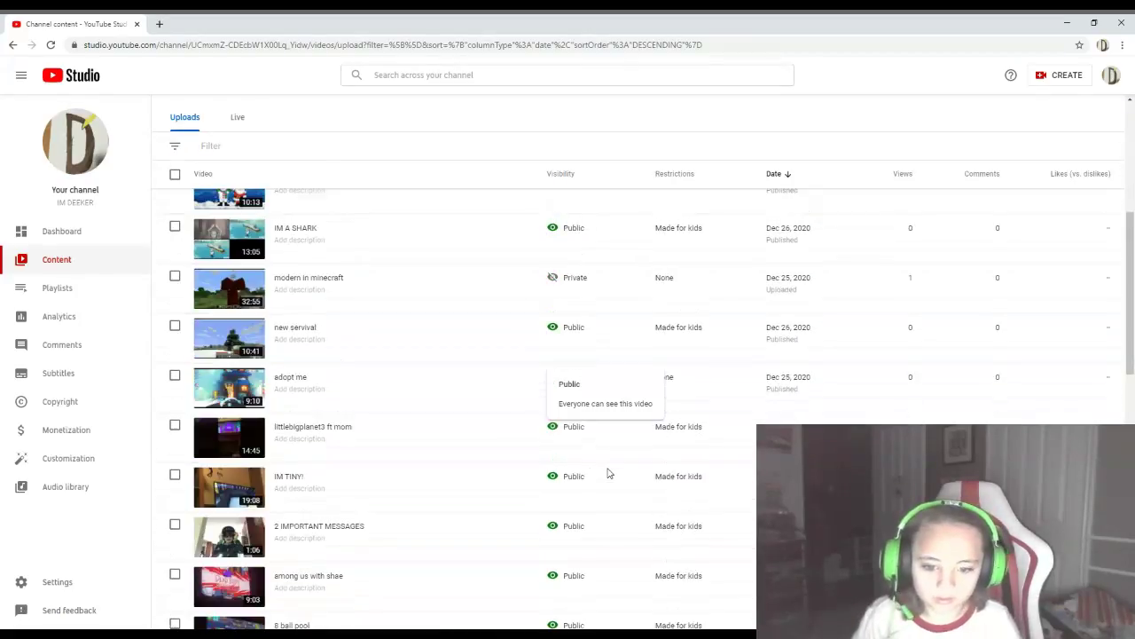
mouse_move(398, 292)
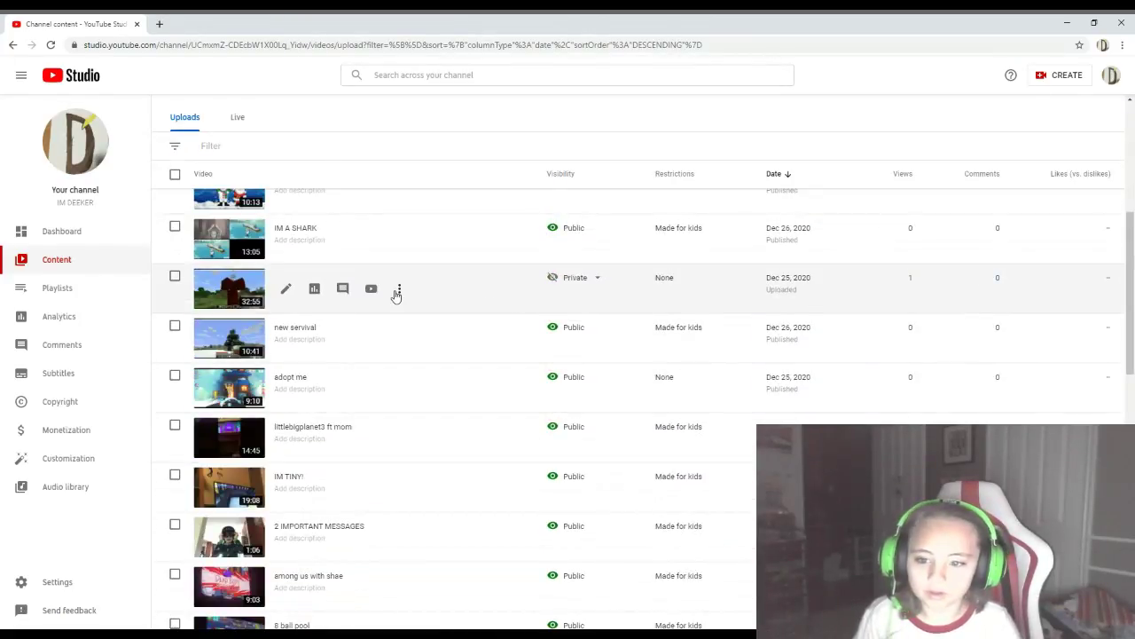
left_click(284, 290)
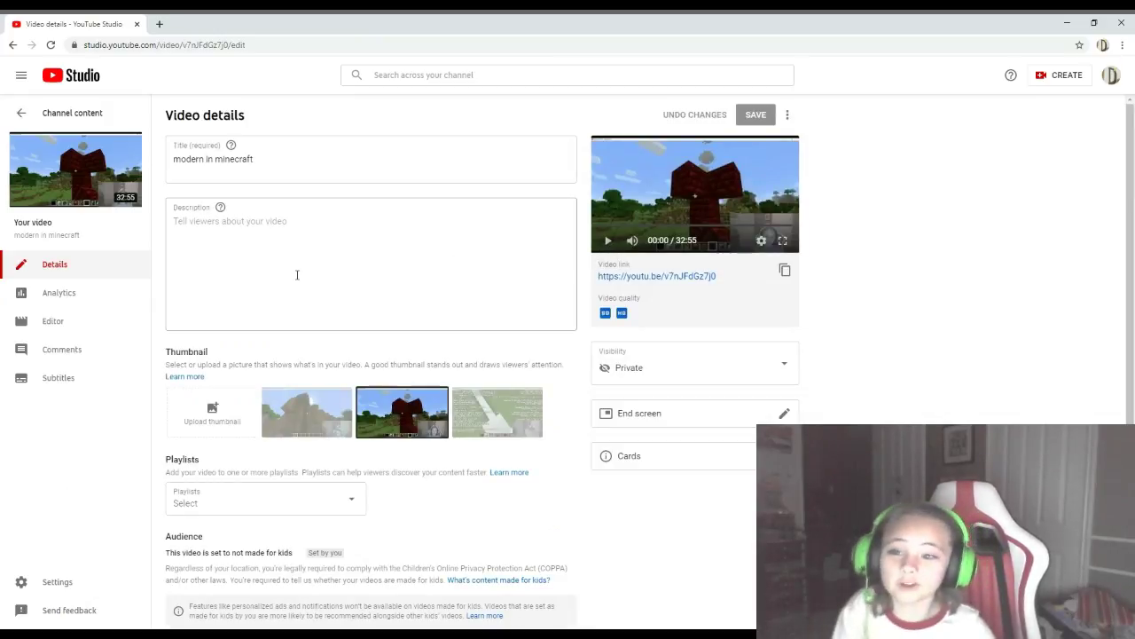
left_click(520, 424)
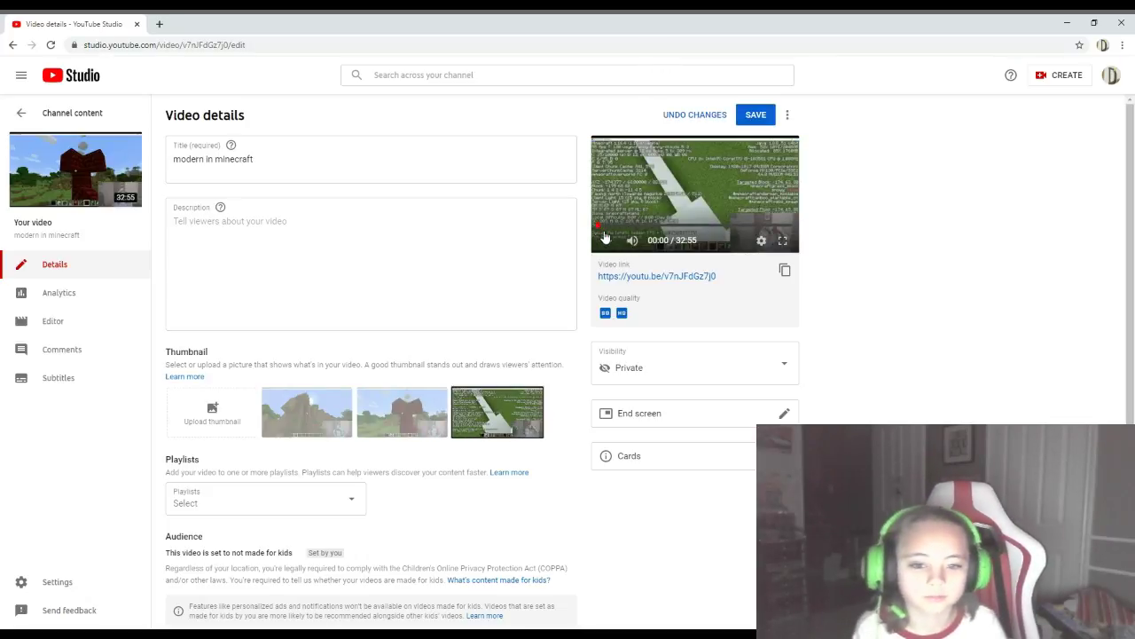
Set the visibility of "modern in minecraft" to Public in its video details
left_click(621, 380)
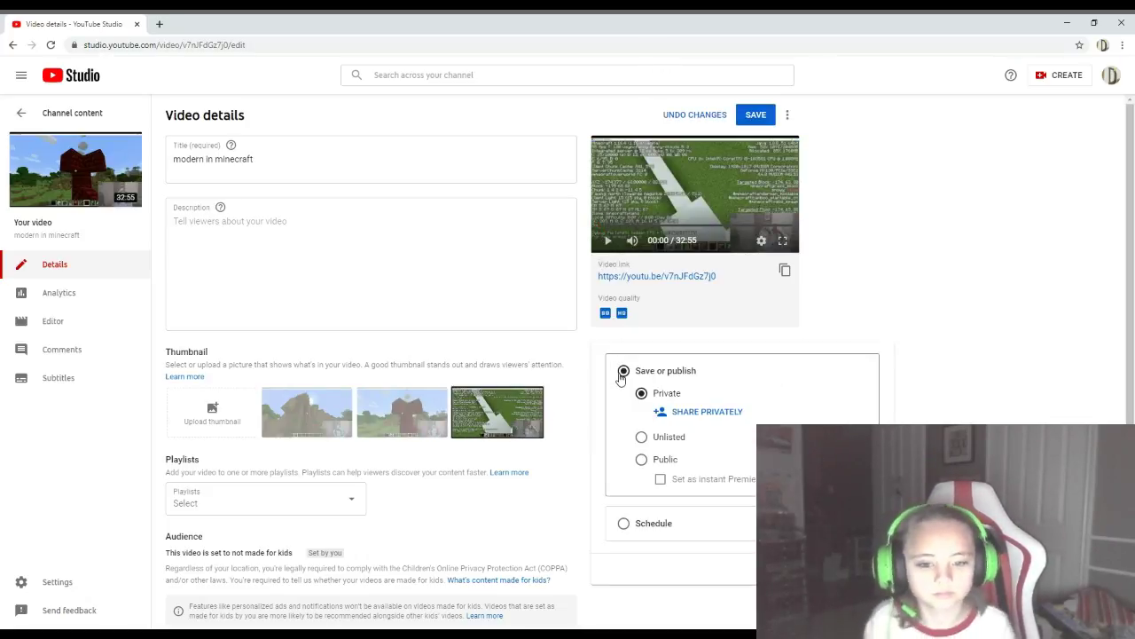
left_click(641, 459)
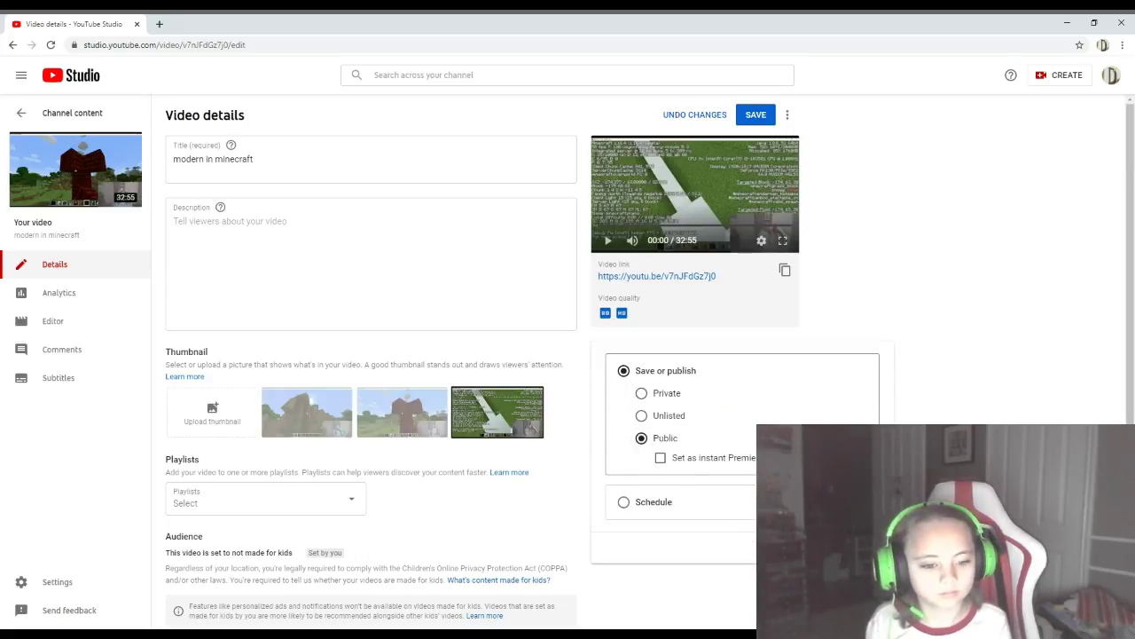
left_click(847, 546)
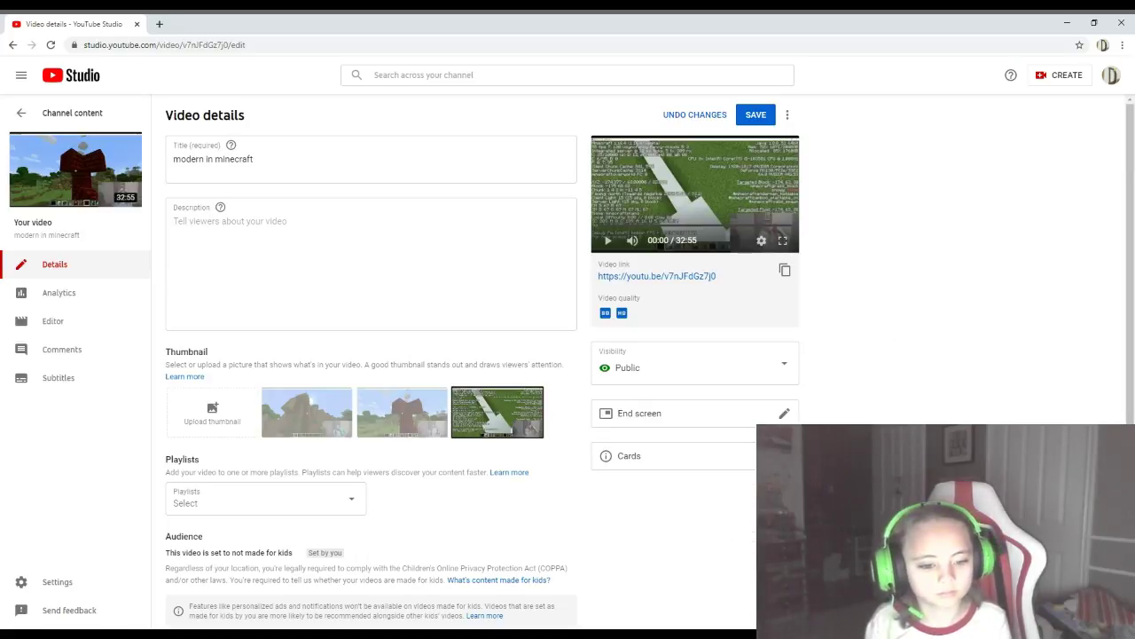
Search Google for "modern house" in a new browser tab
left_click(161, 24)
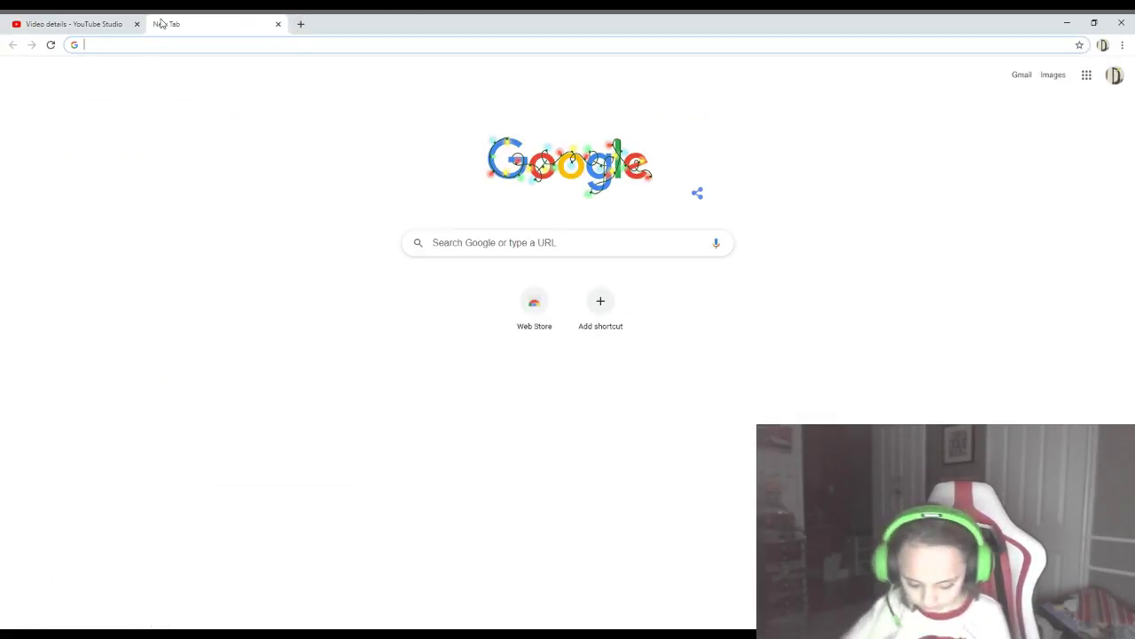
type("m")
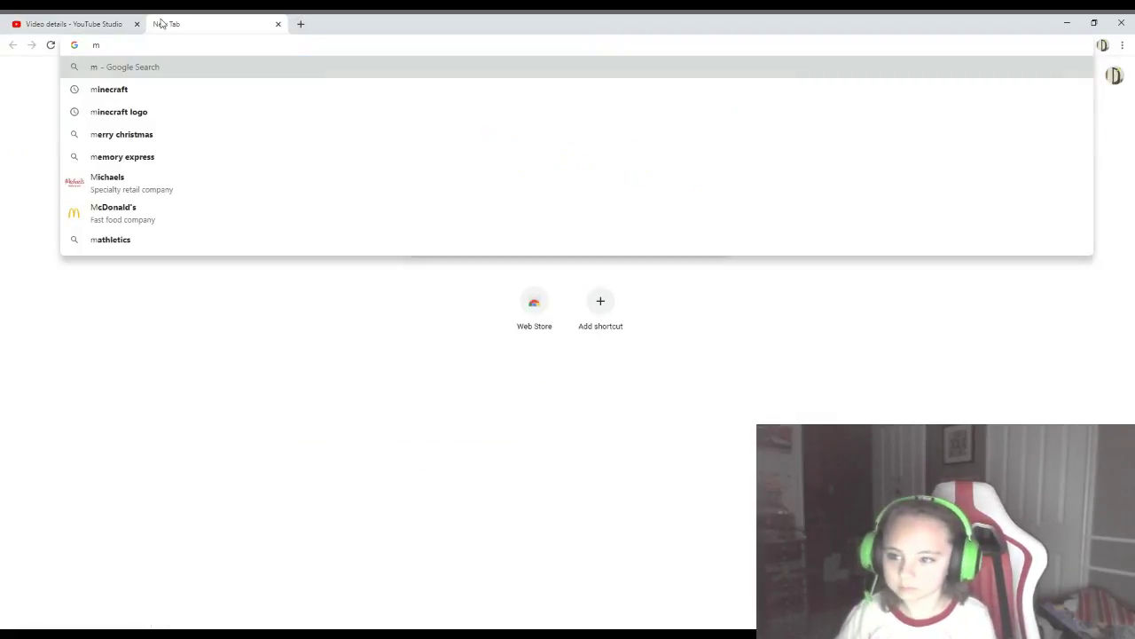
type("oder")
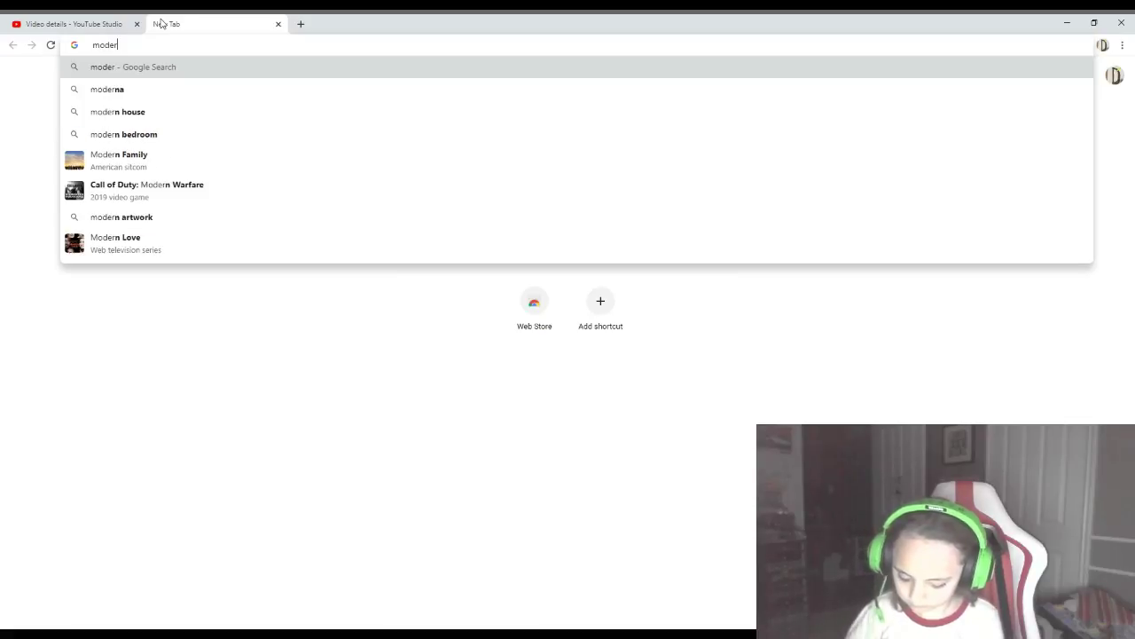
type("n")
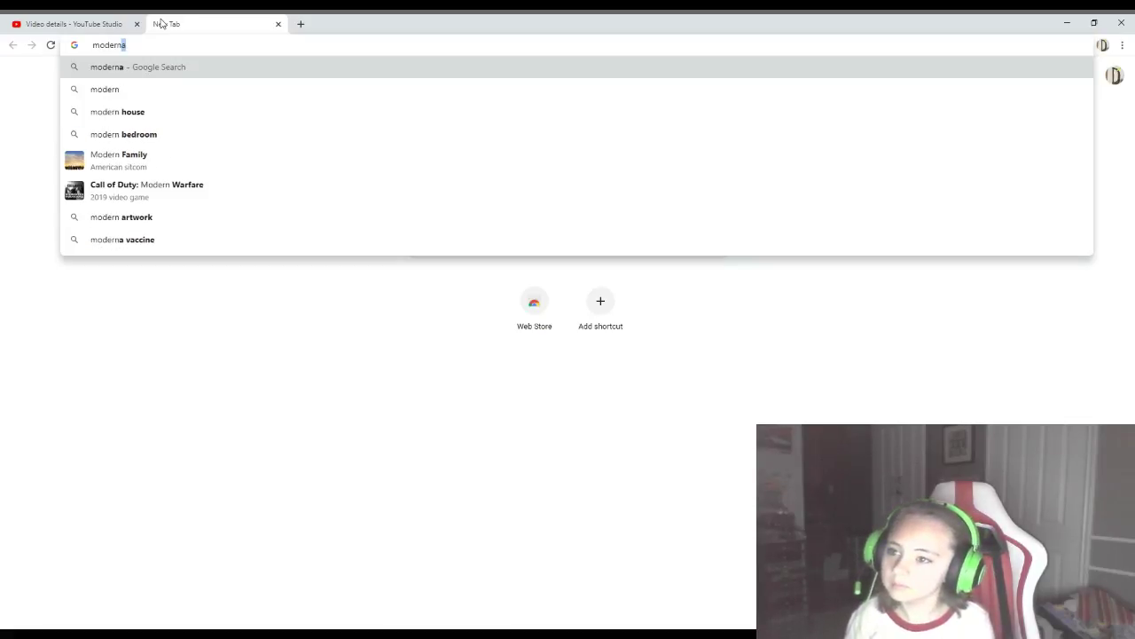
key("BackSpace")
type("n")
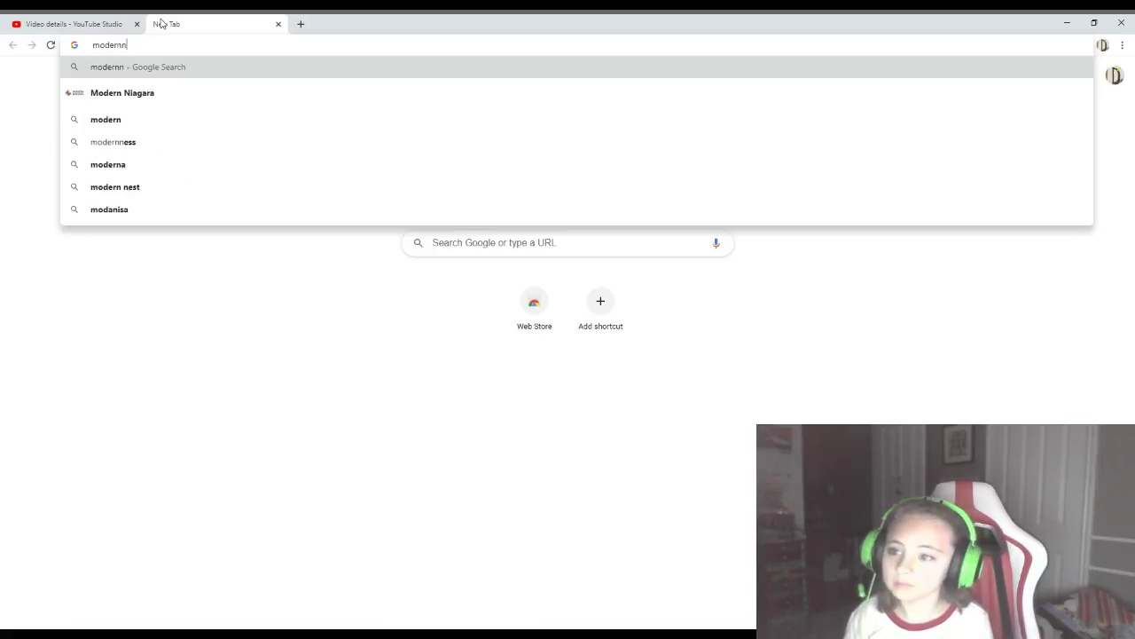
key("BackSpace")
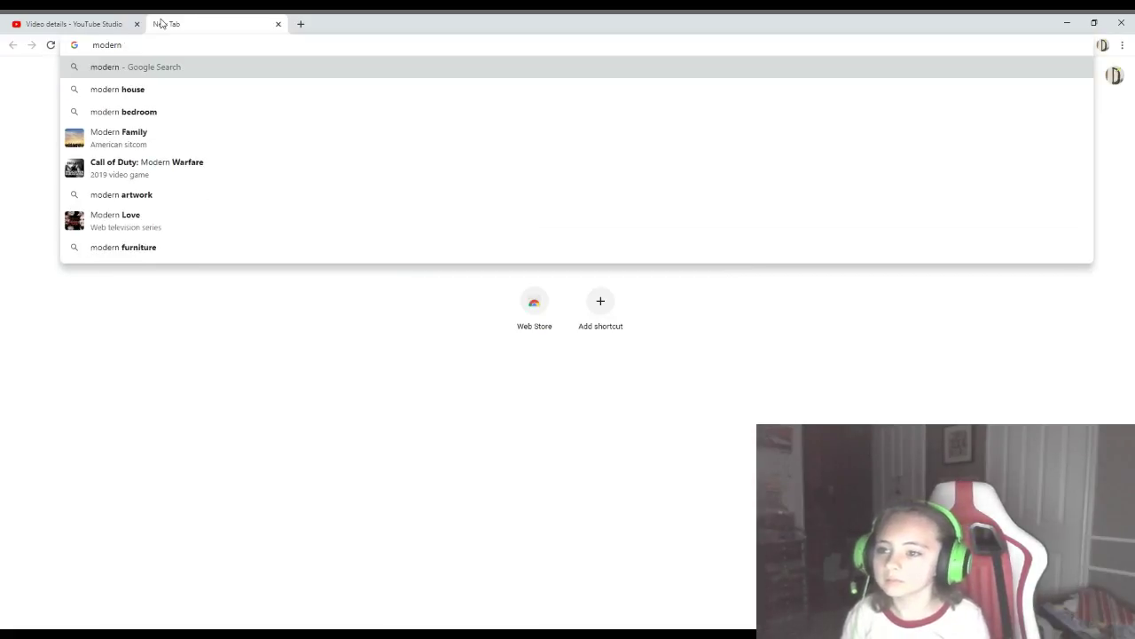
left_click(150, 90)
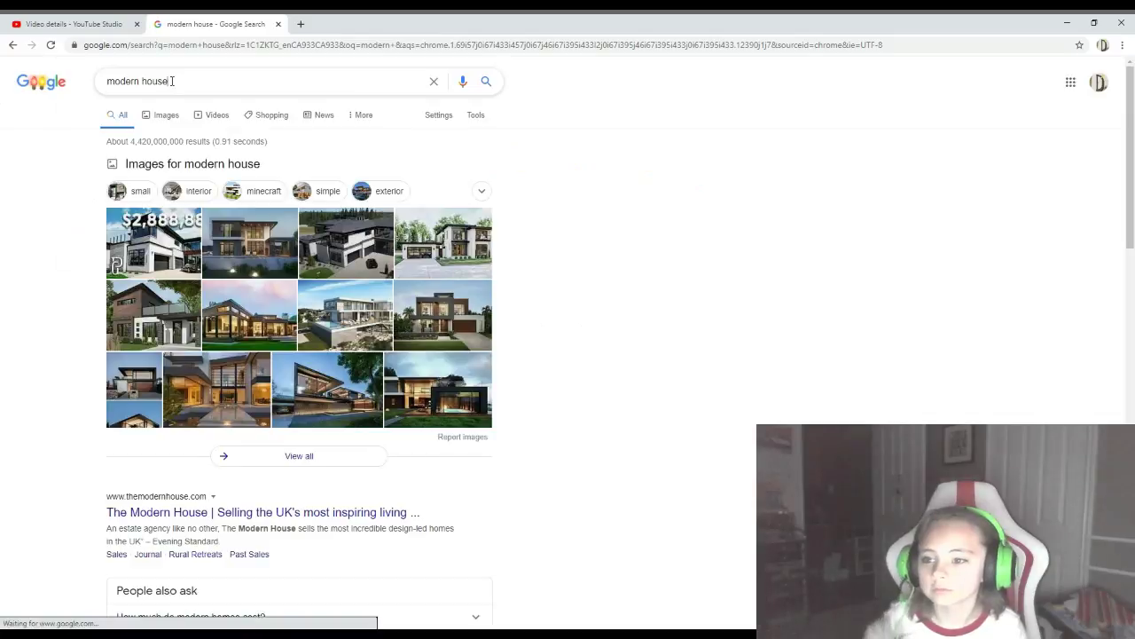
Refine the Google search to "modern house minecraft wallpaper"
left_click(174, 89)
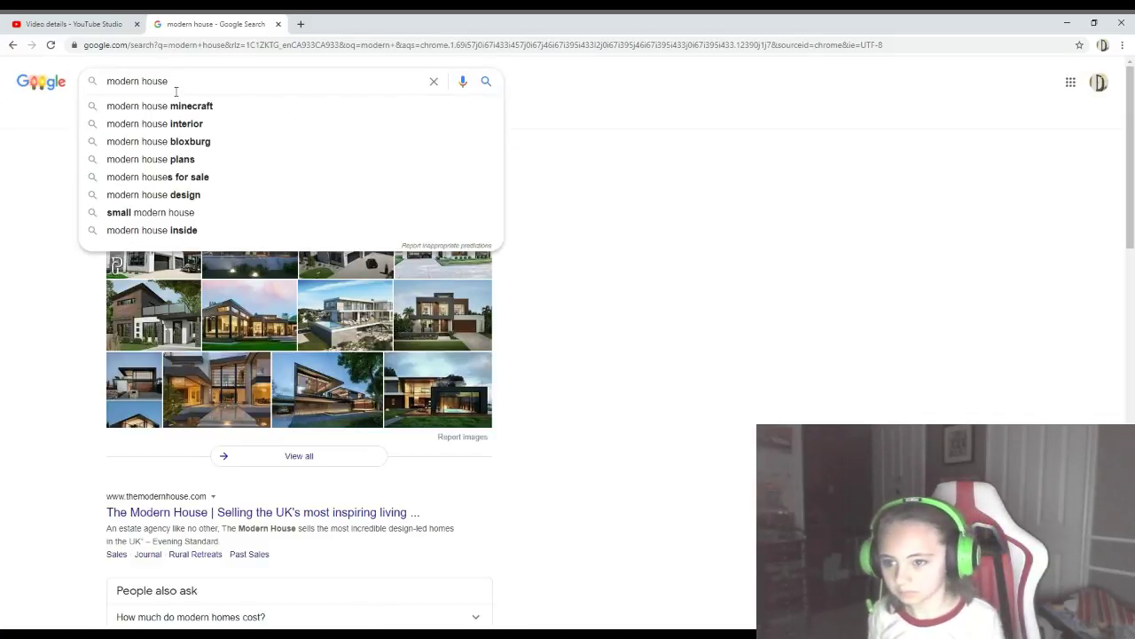
left_click(243, 106)
left_click(256, 84)
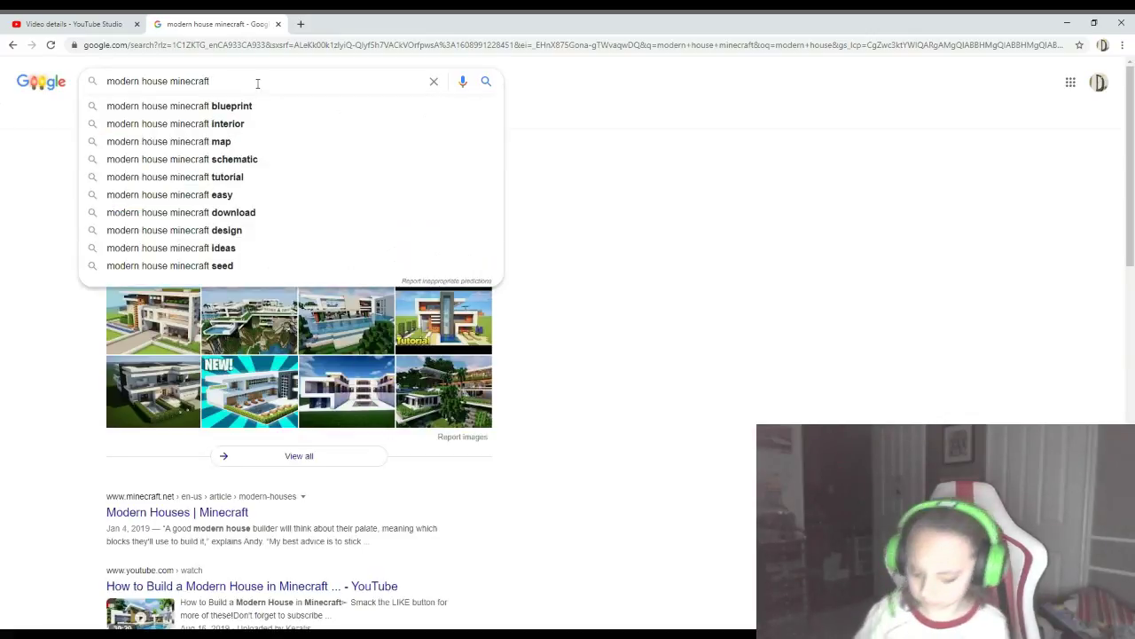
type("wallp")
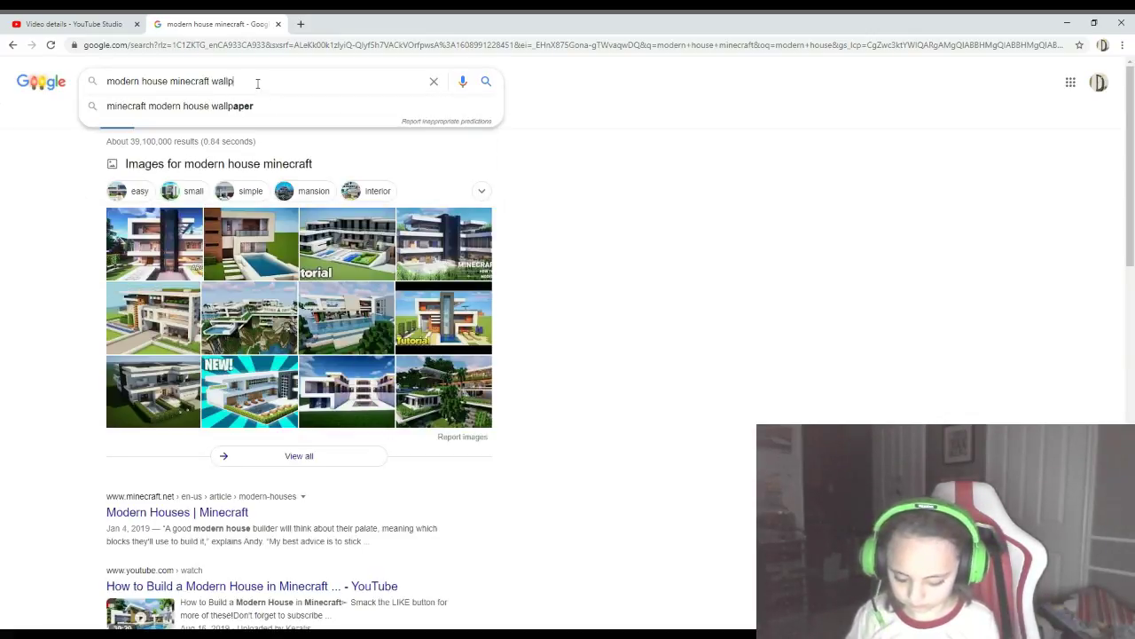
type("aper")
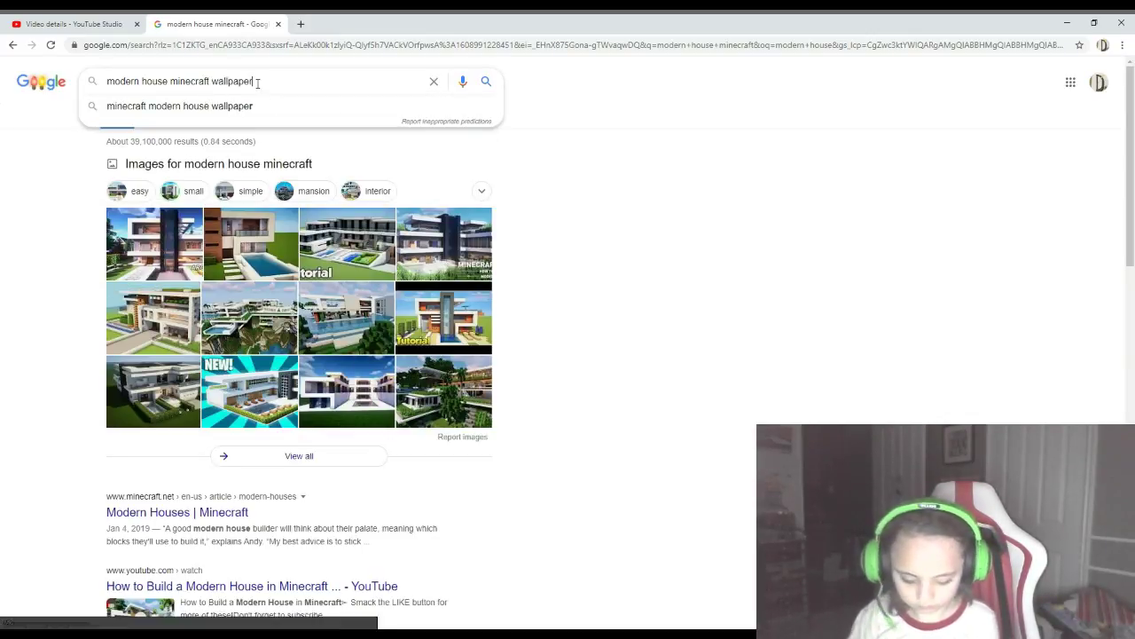
key("Return")
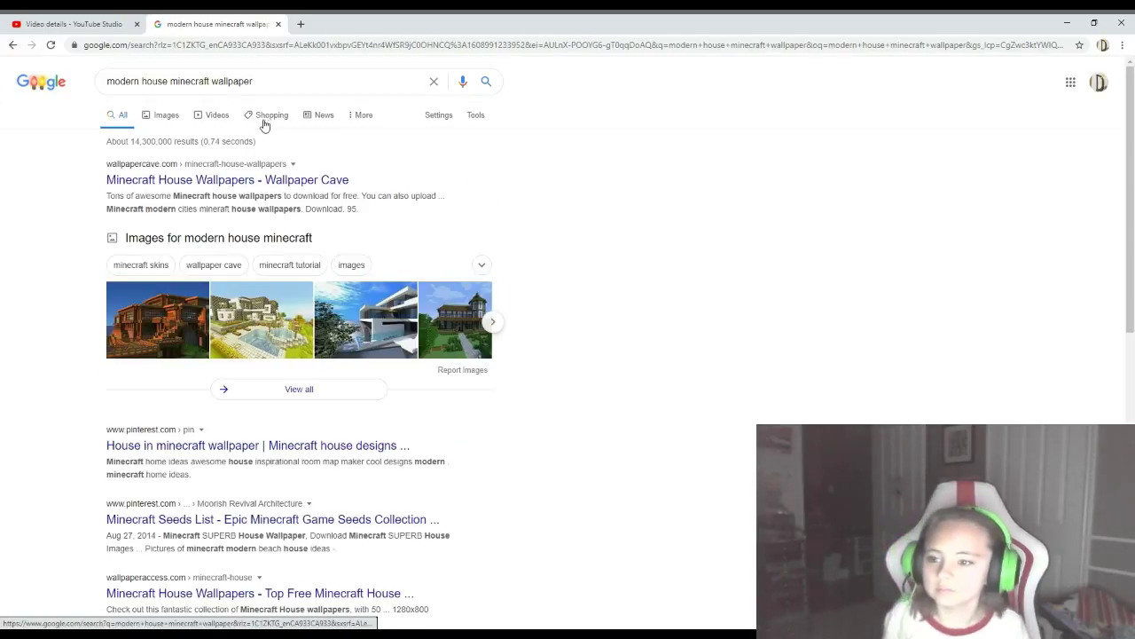
Show the image results and open the Pinterest source page of the white modern house beside the trees
left_click(167, 116)
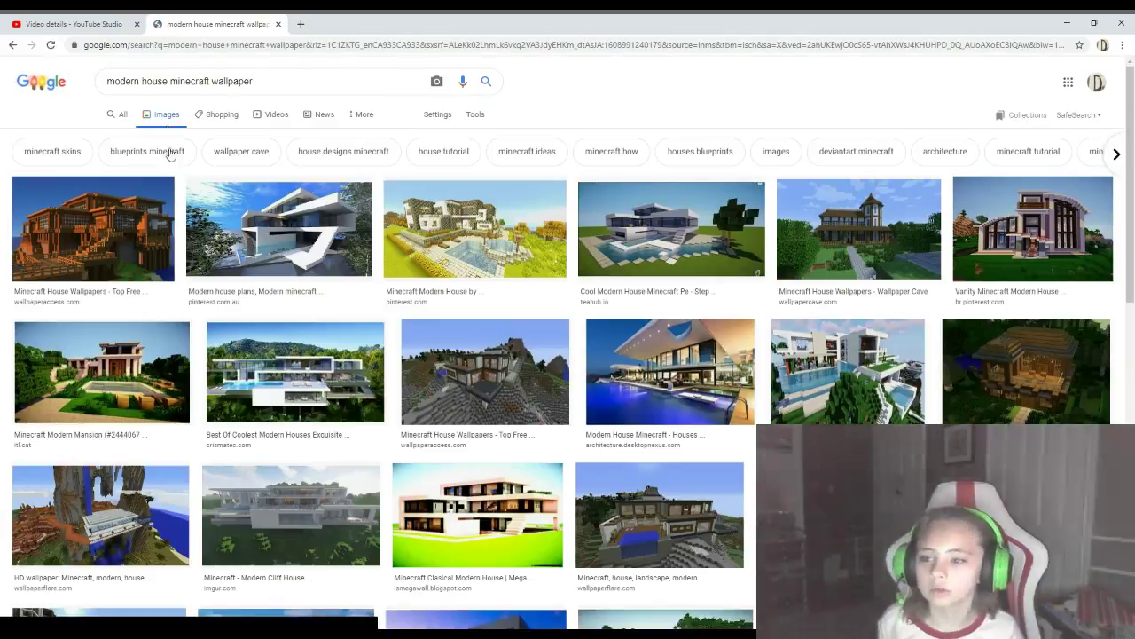
left_click(268, 213)
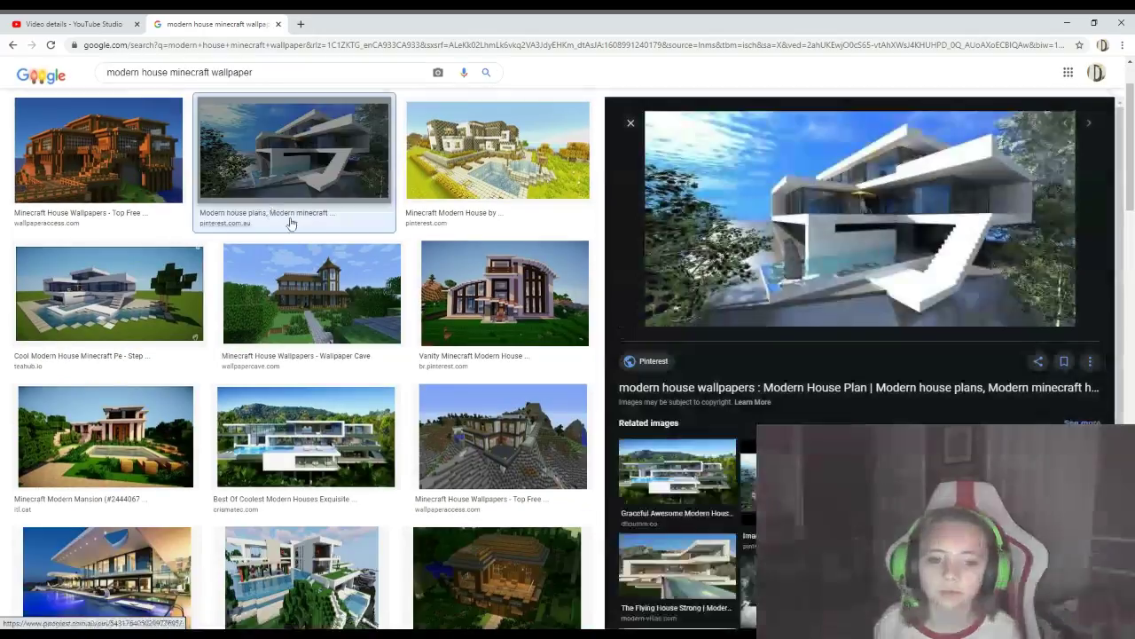
left_click(740, 388)
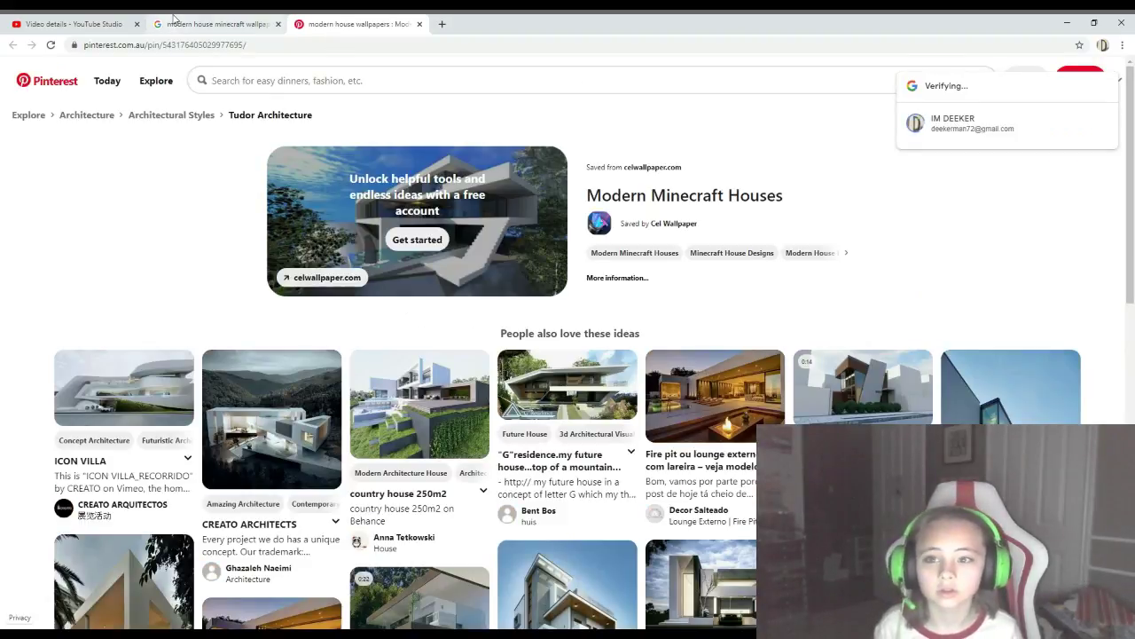
left_click(213, 24)
left_click(404, 24)
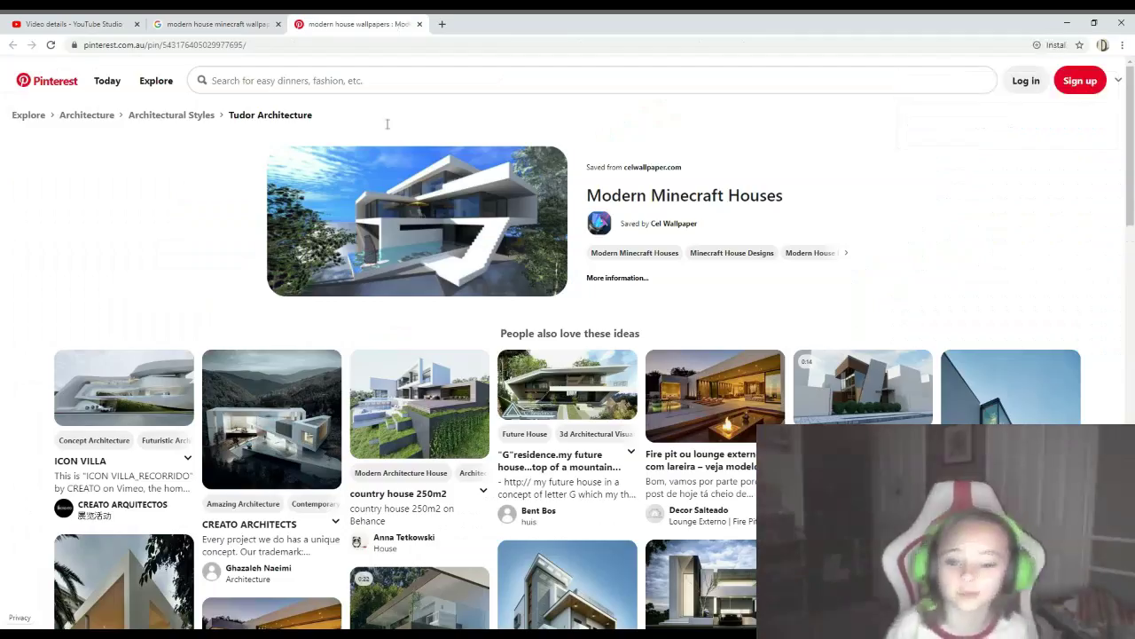
left_click(218, 24)
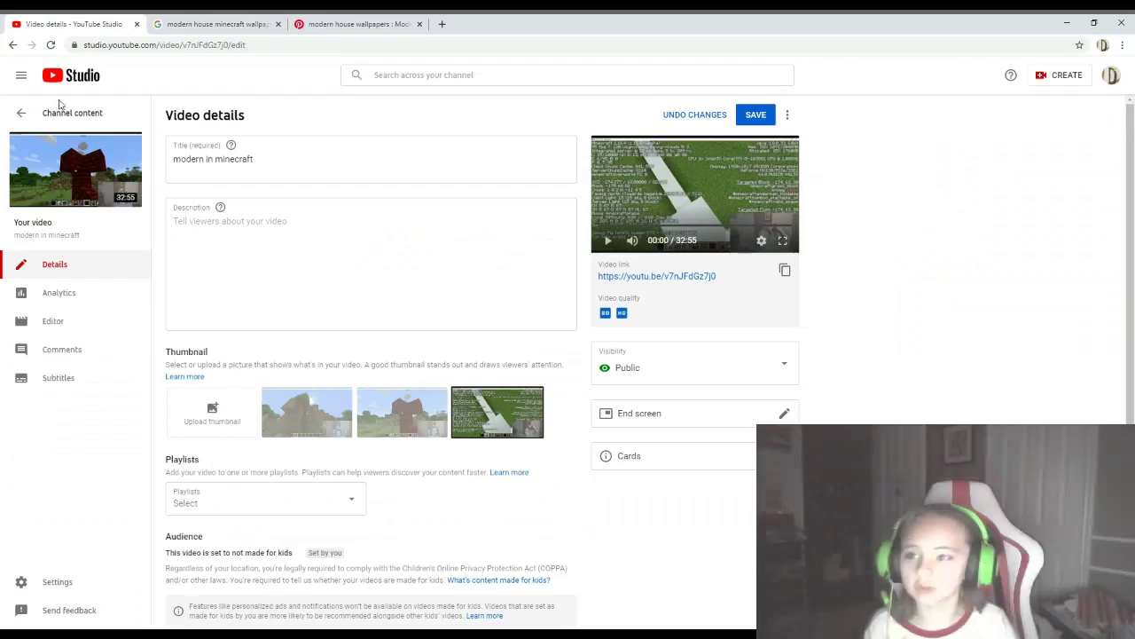
left_click(62, 24)
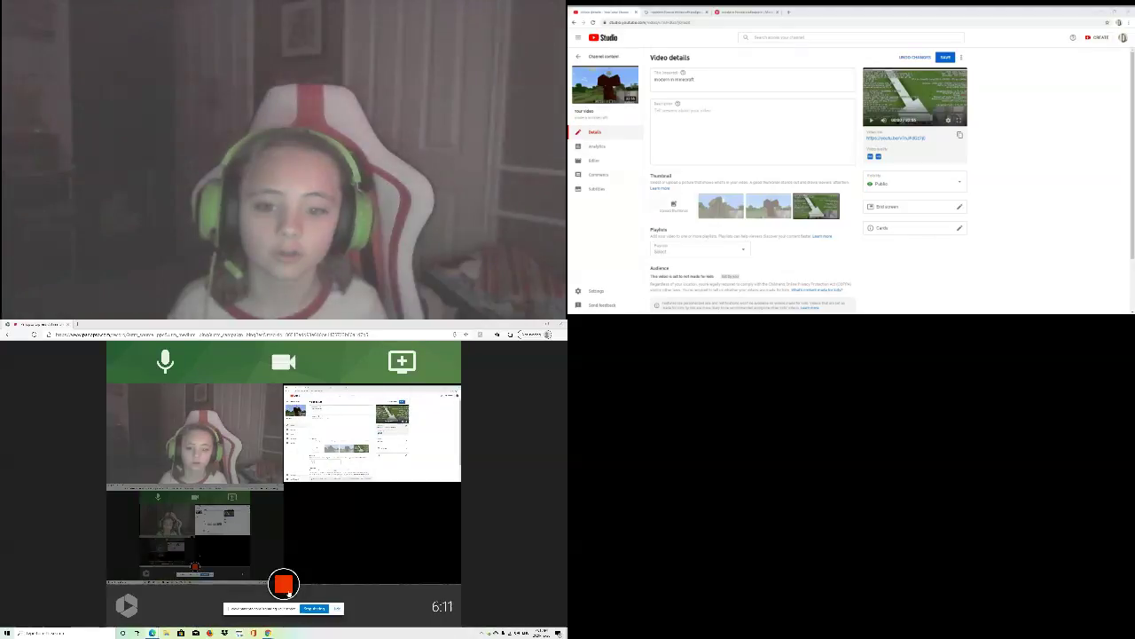
mouse_move(257, 417)
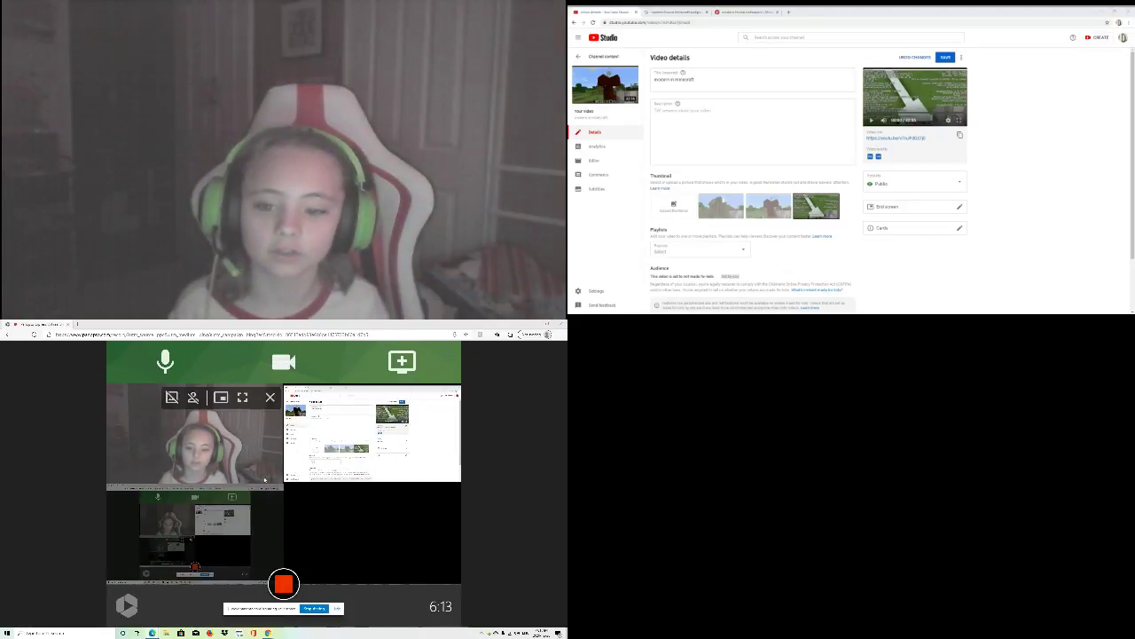
mouse_move(447, 404)
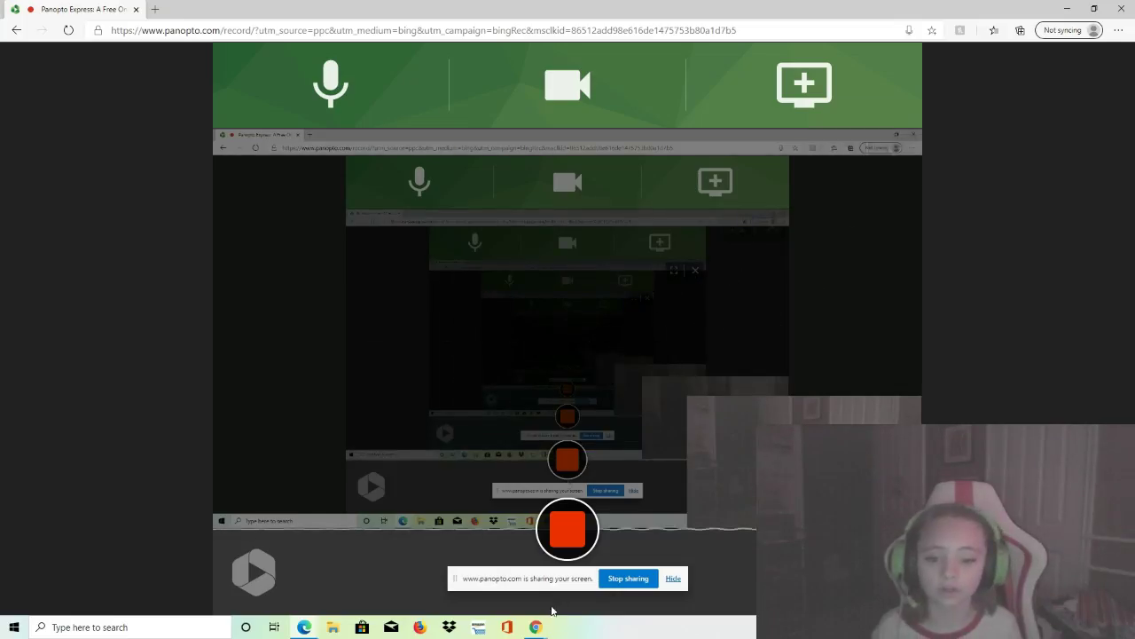
mouse_move(535, 626)
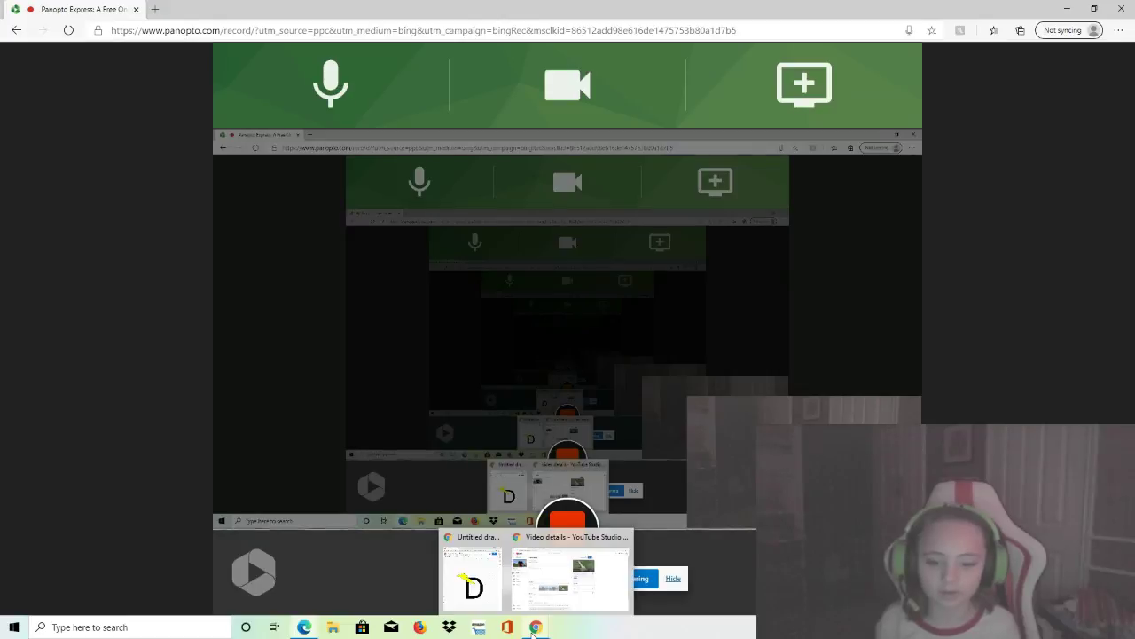
Switch back to Chrome, return to the Modern Minecraft Houses page on Pinterest and dismiss its sign-up prompts
left_click(536, 586)
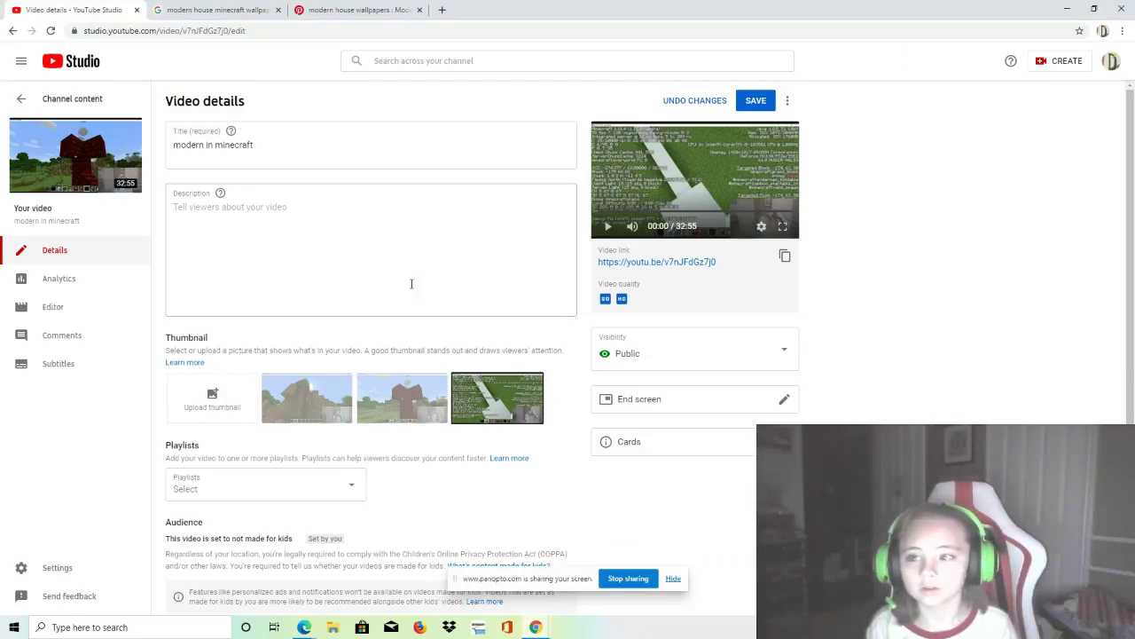
left_click(359, 9)
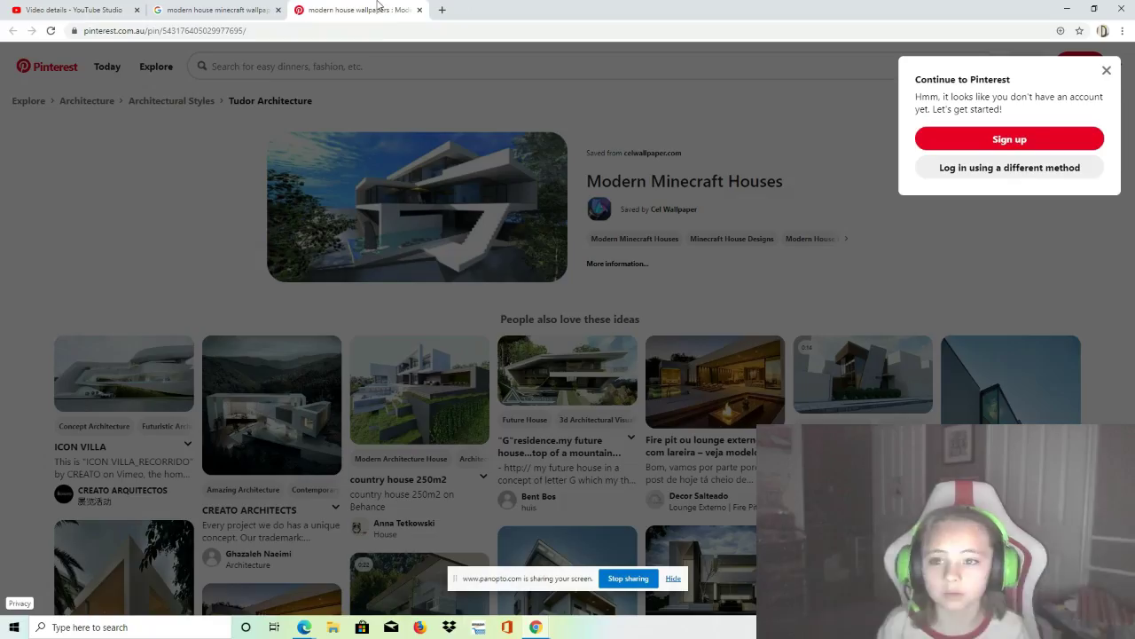
left_click(1105, 71)
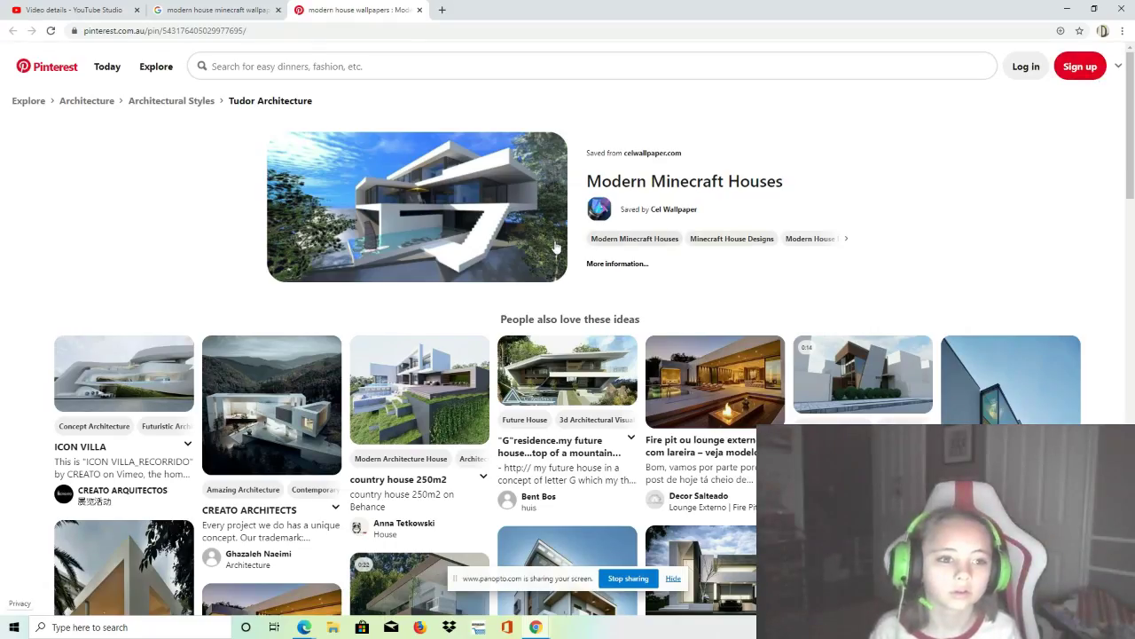
mouse_move(555, 247)
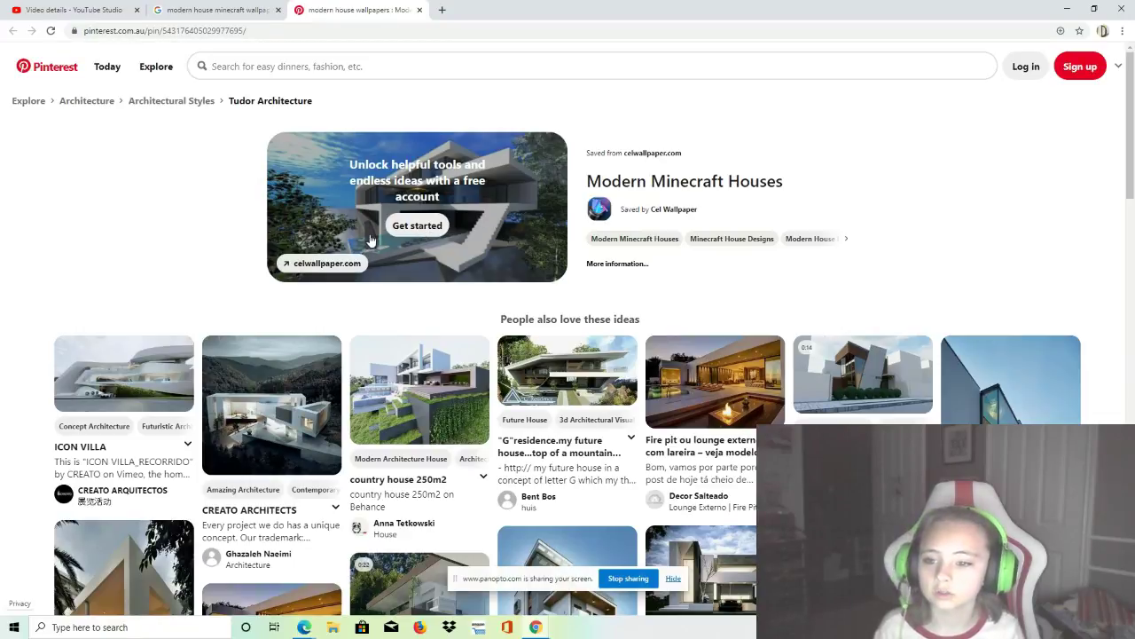
left_click(336, 246)
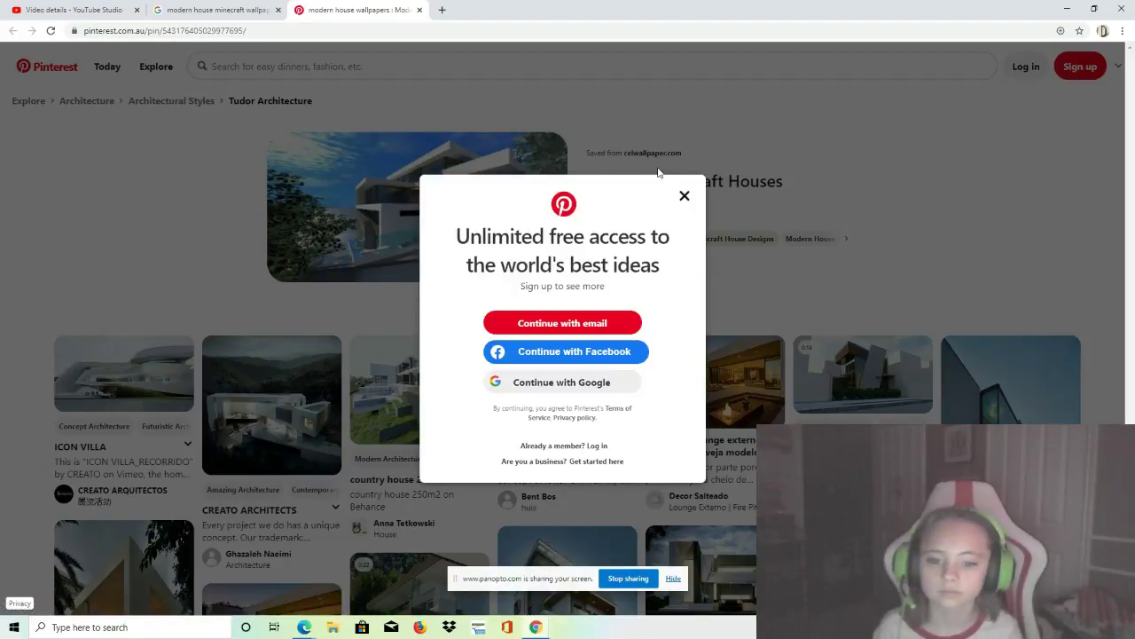
left_click(681, 193)
Try to open the picture's source site celwallpaper.com from the Pinterest page, reloading it
mouse_move(376, 253)
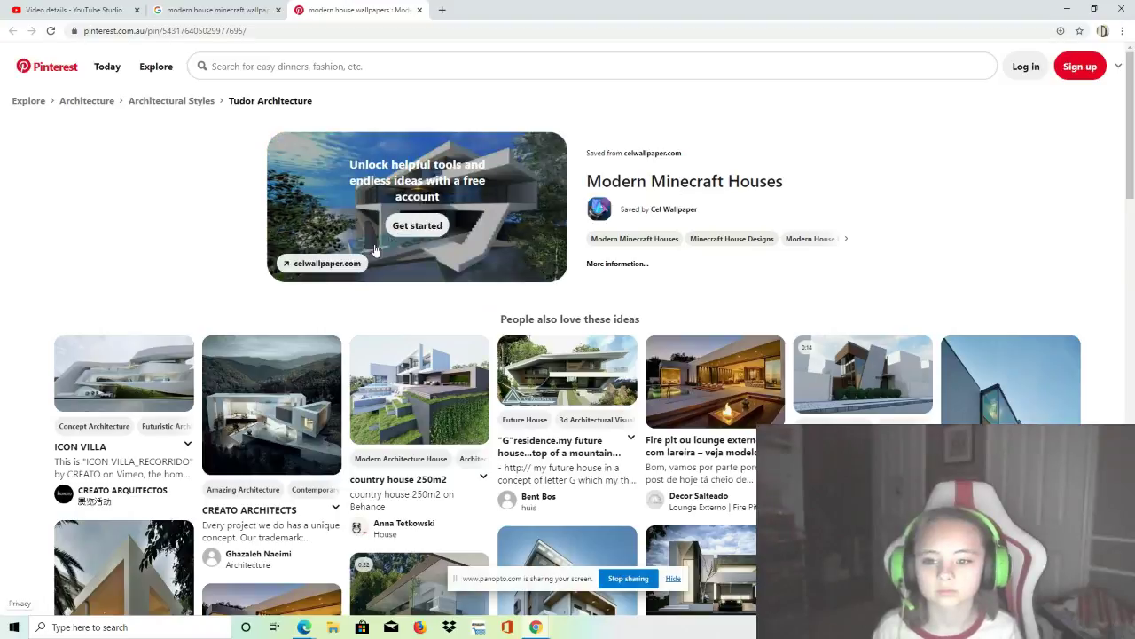
left_click(299, 266)
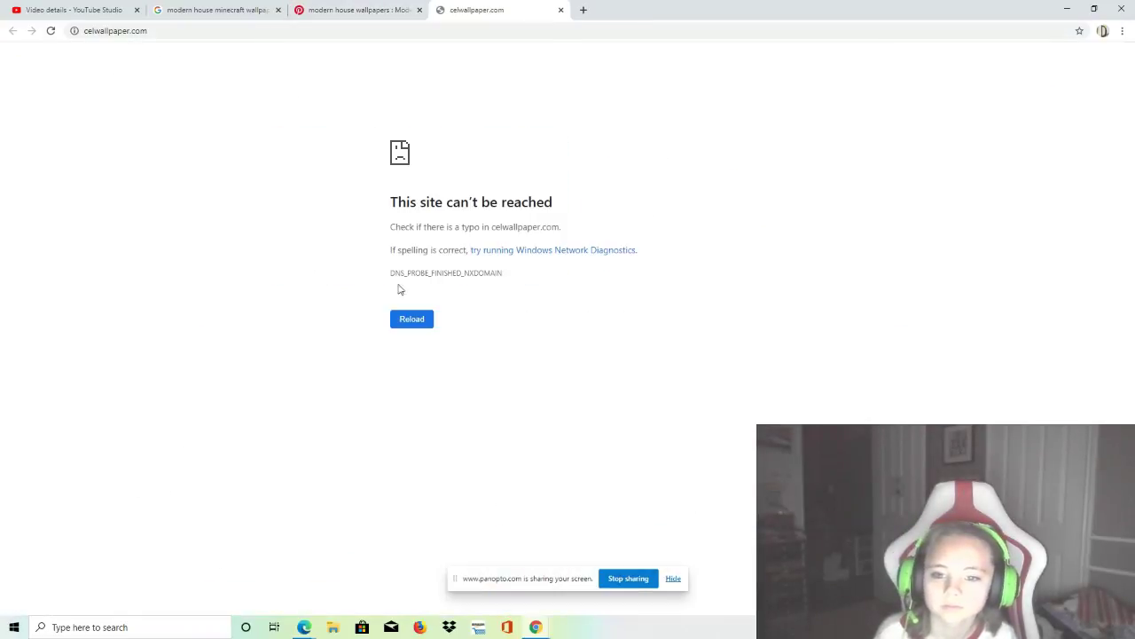
left_click(407, 314)
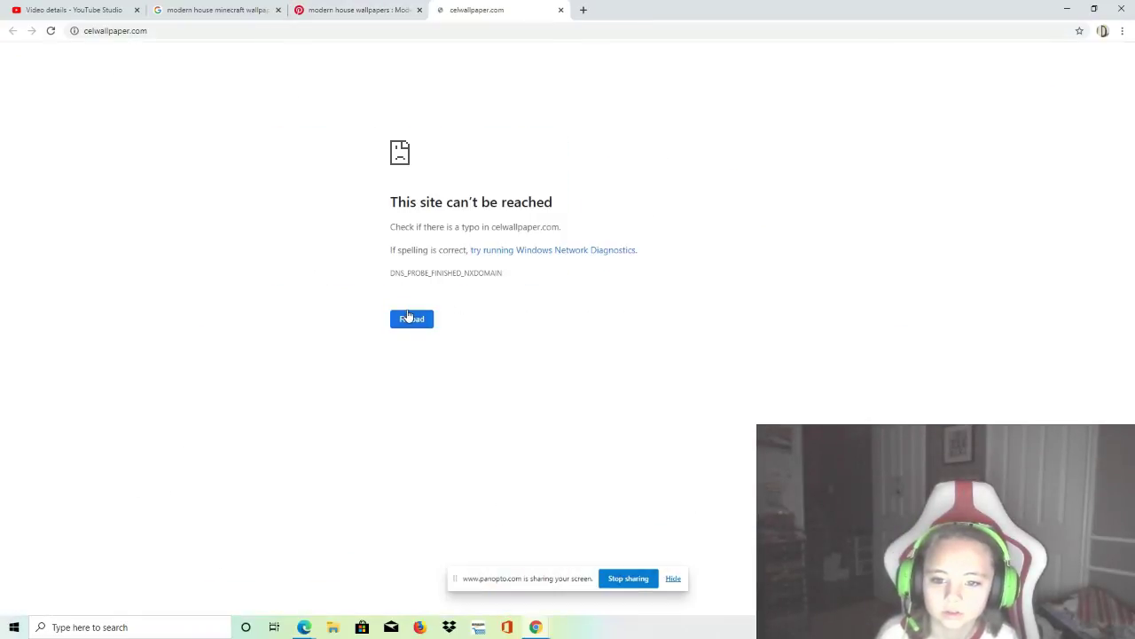
left_click(408, 317)
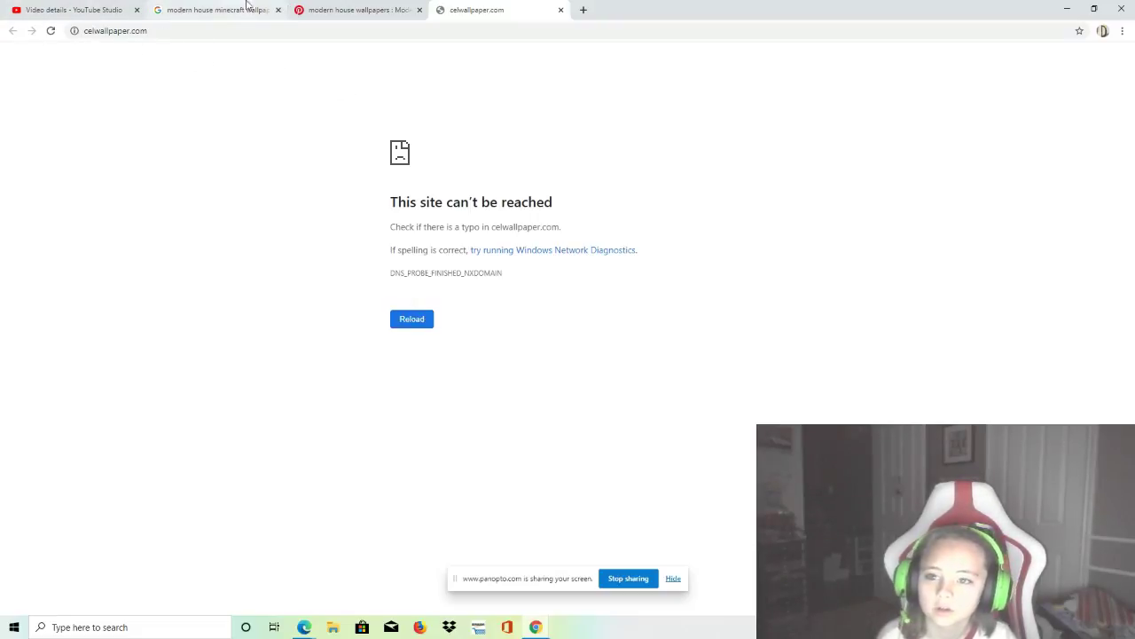
Return to Pinterest, open the "country house 250m2" pin from the related ideas and go to its Behance source page
left_click(350, 9)
scroll(412, 402, "down", 1)
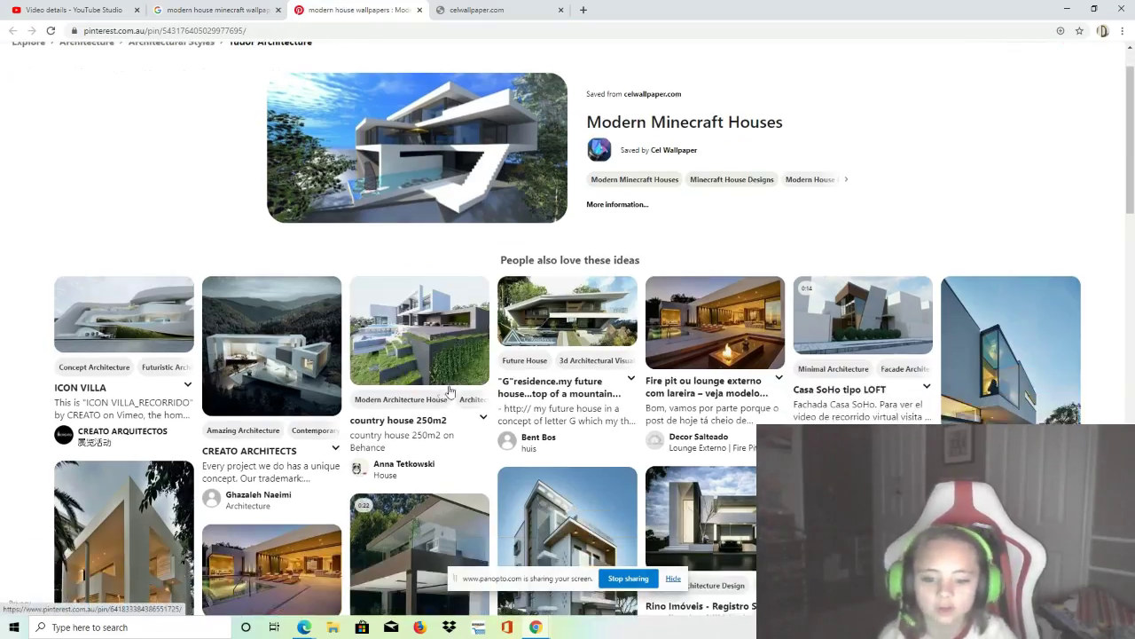
scroll(460, 380, "down", 1)
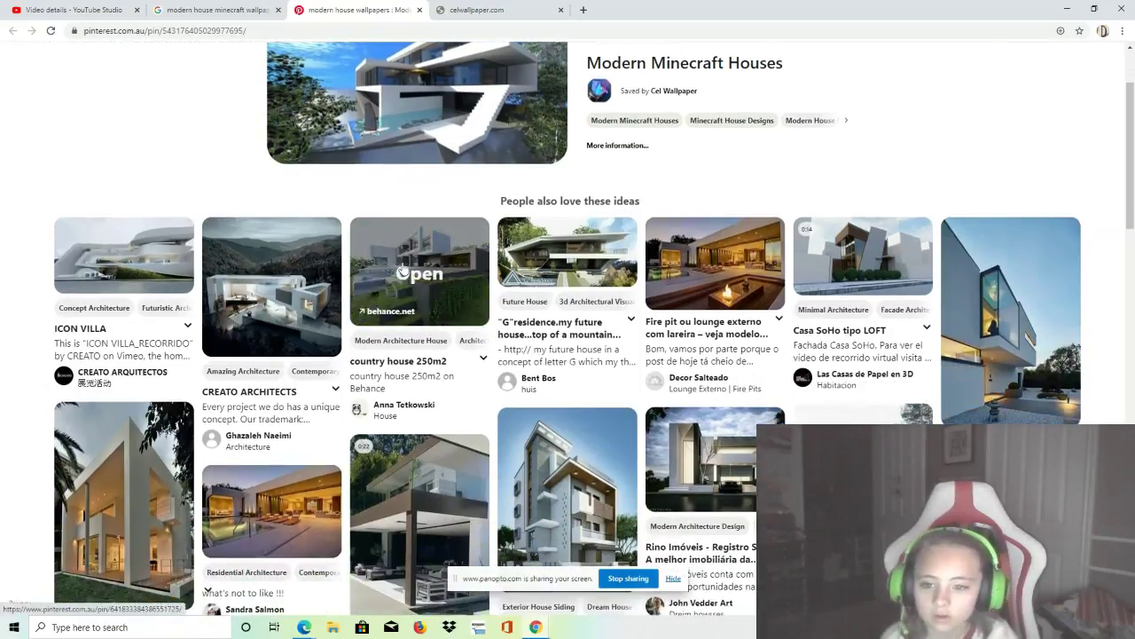
left_click(414, 277)
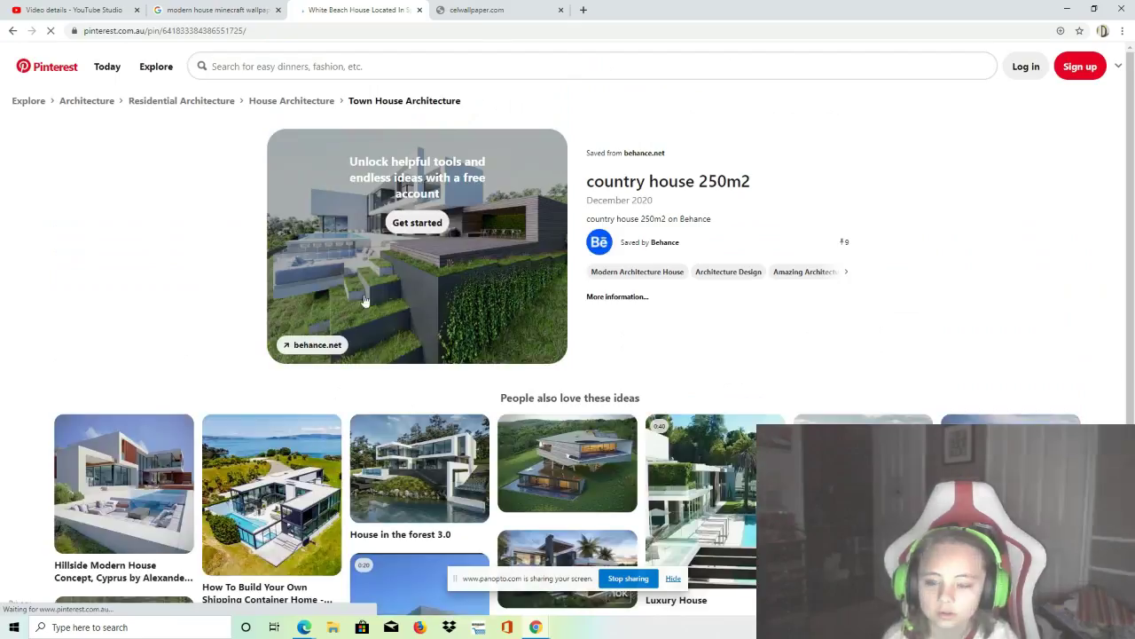
left_click(313, 349)
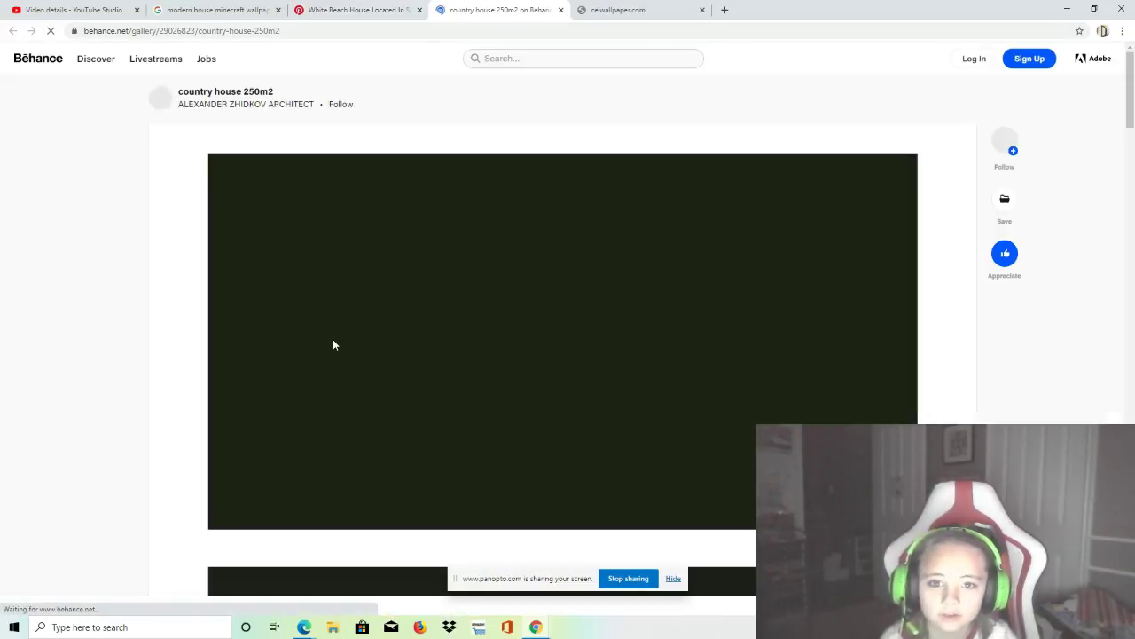
Browse the country house images on Behance, dismiss the login hint and try to save the project
scroll(346, 336, "down", 2)
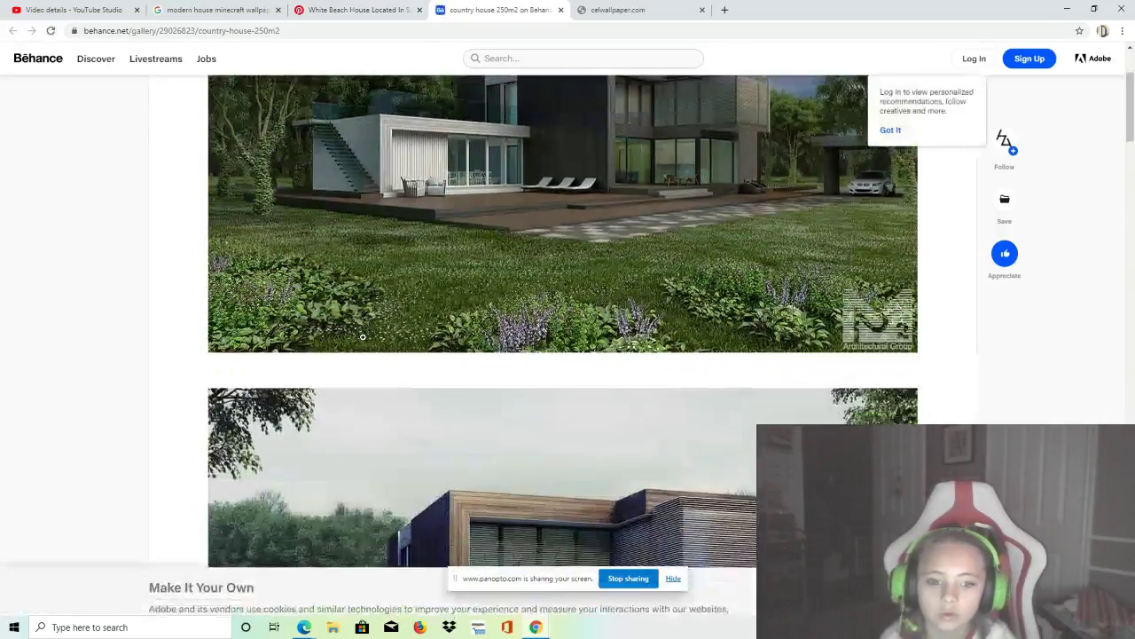
scroll(371, 331, "up", 1)
scroll(370, 331, "up", 1)
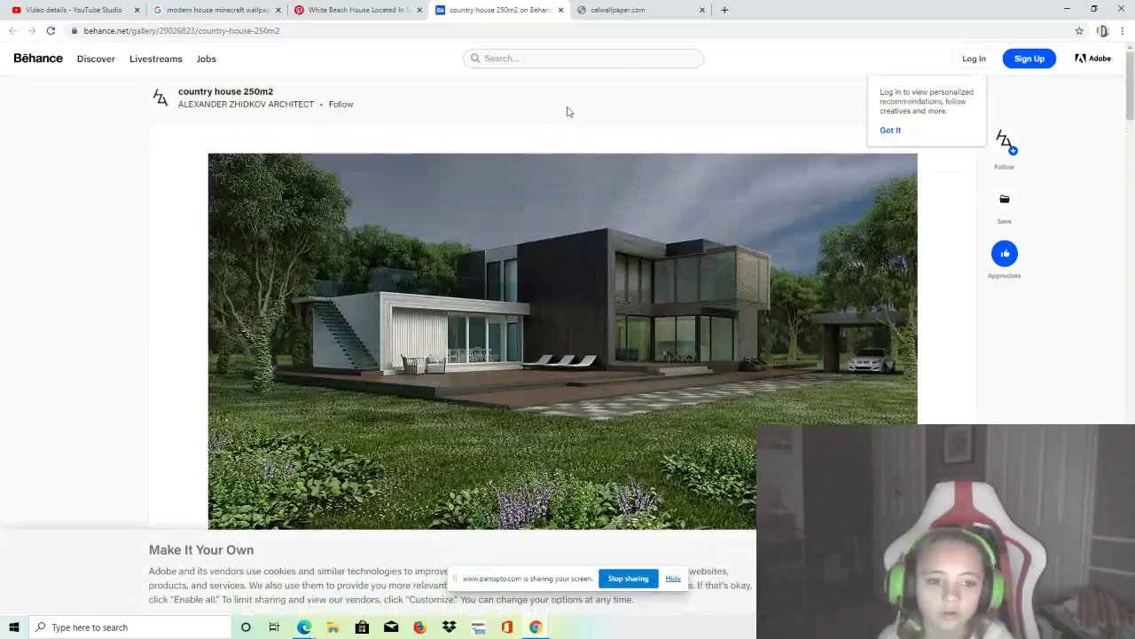
left_click(890, 130)
scroll(940, 177, "down", 1)
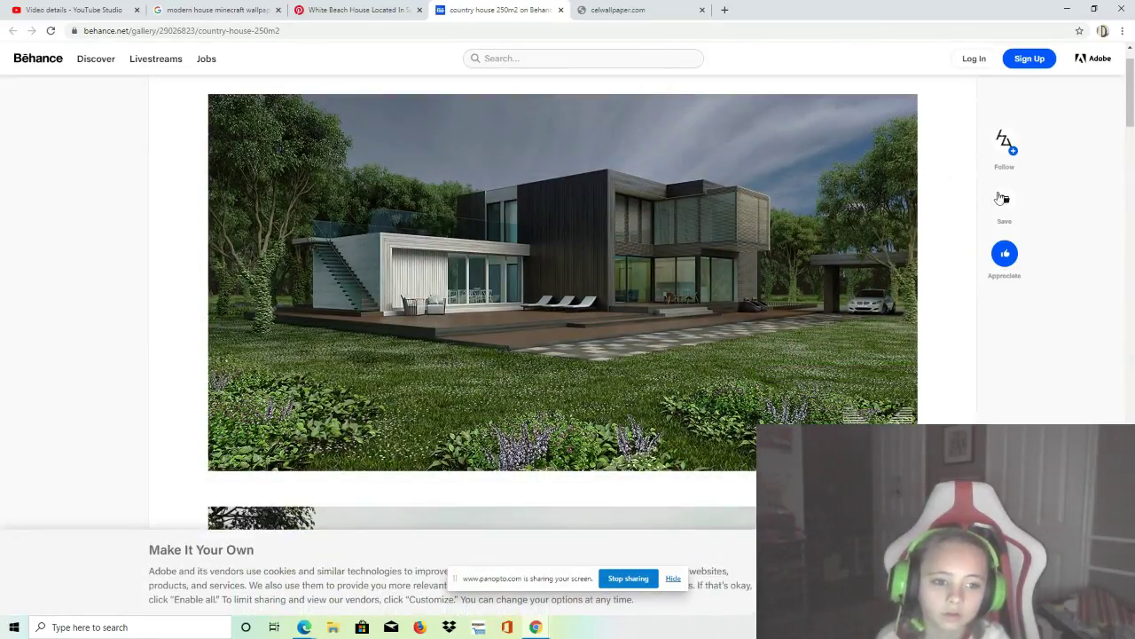
left_click(1003, 198)
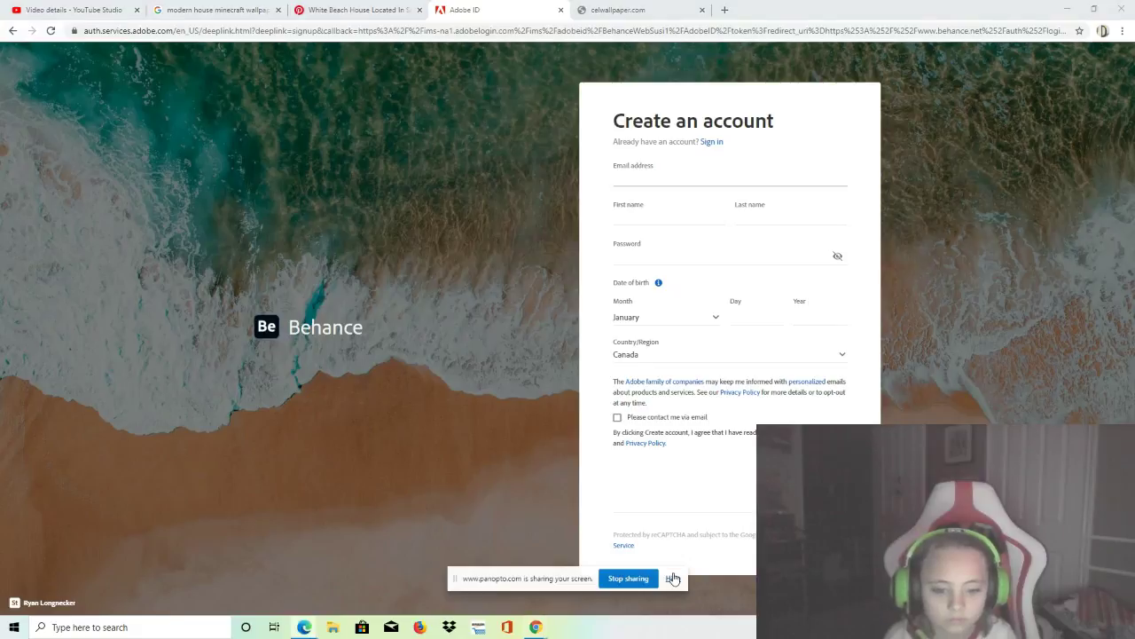
left_click(672, 576)
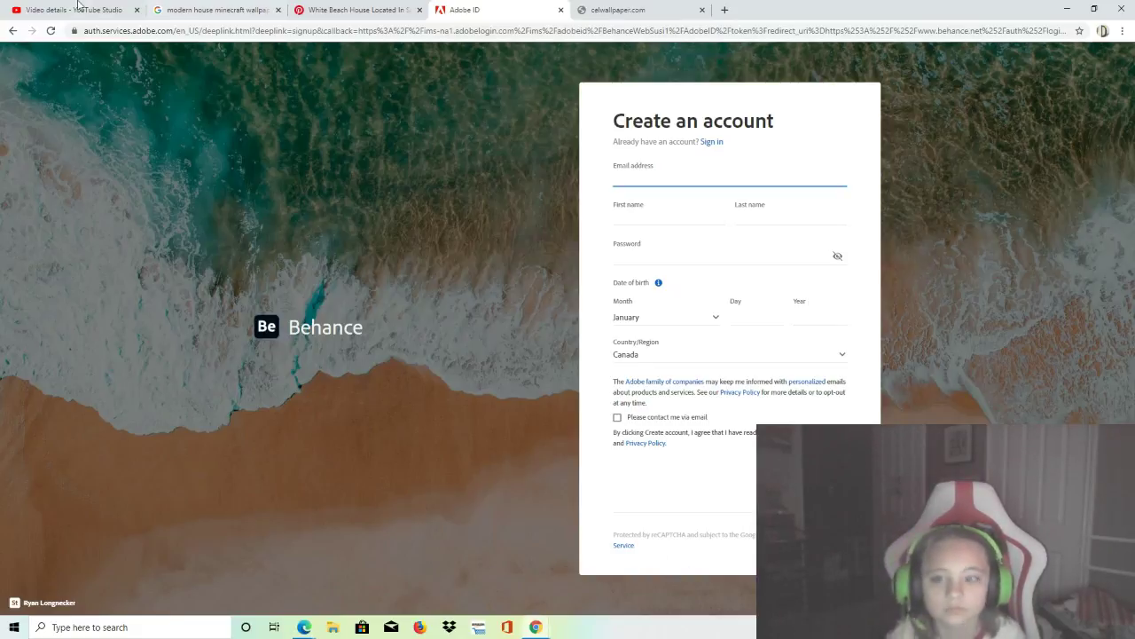
Return to the video details in YouTube Studio and upload the JFIF image from the Downloads folder as the thumbnail
left_click(153, 9)
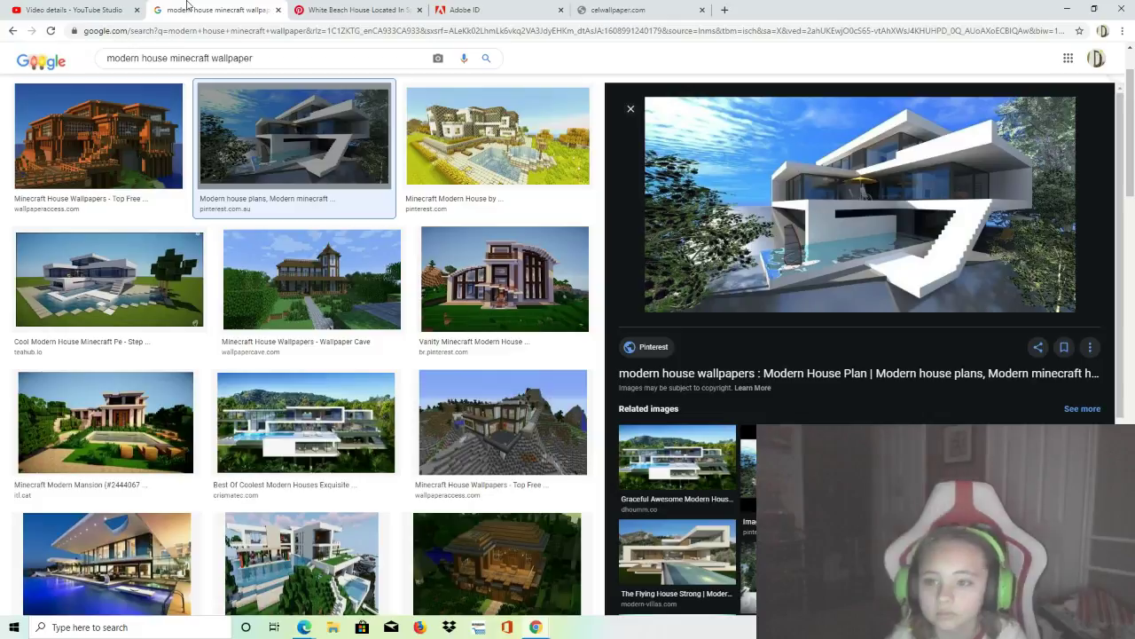
left_click(125, 15)
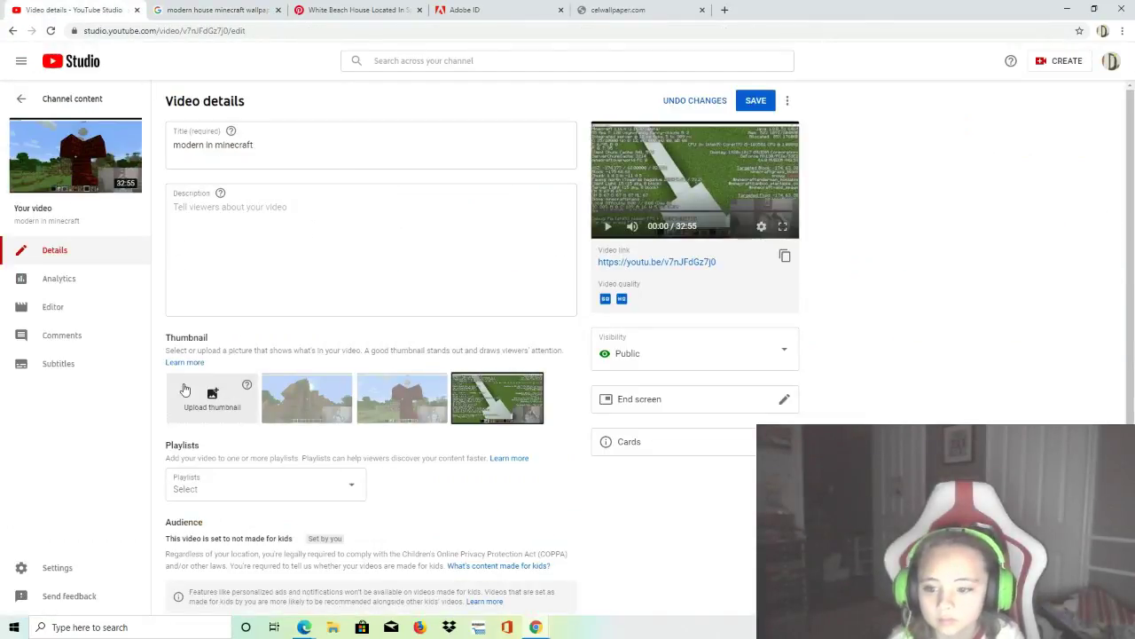
left_click(211, 399)
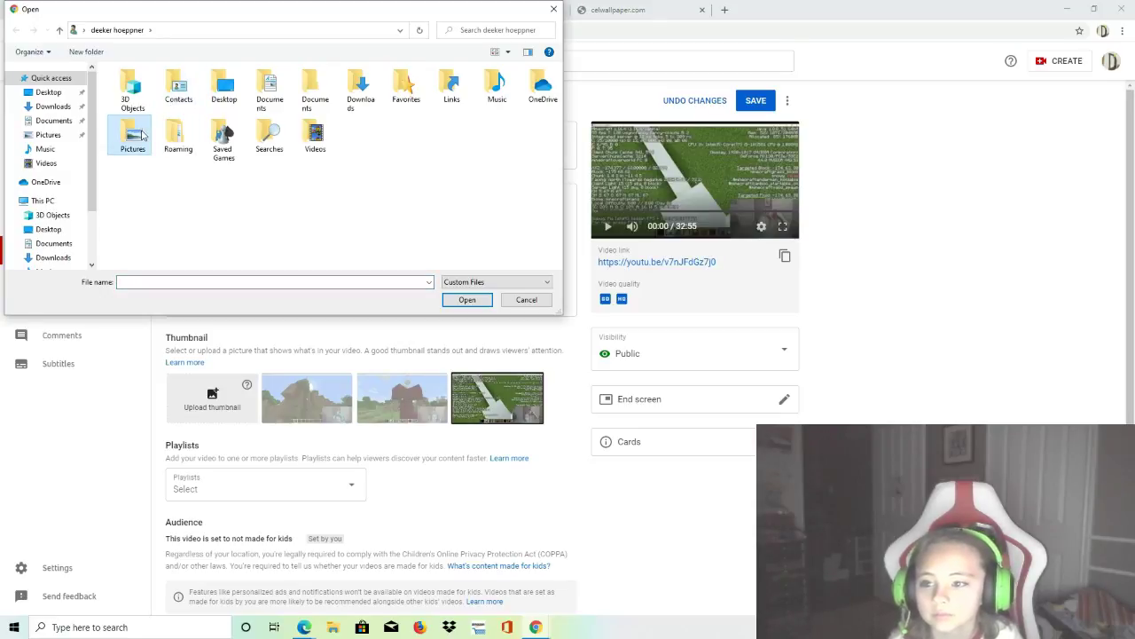
left_click(52, 106)
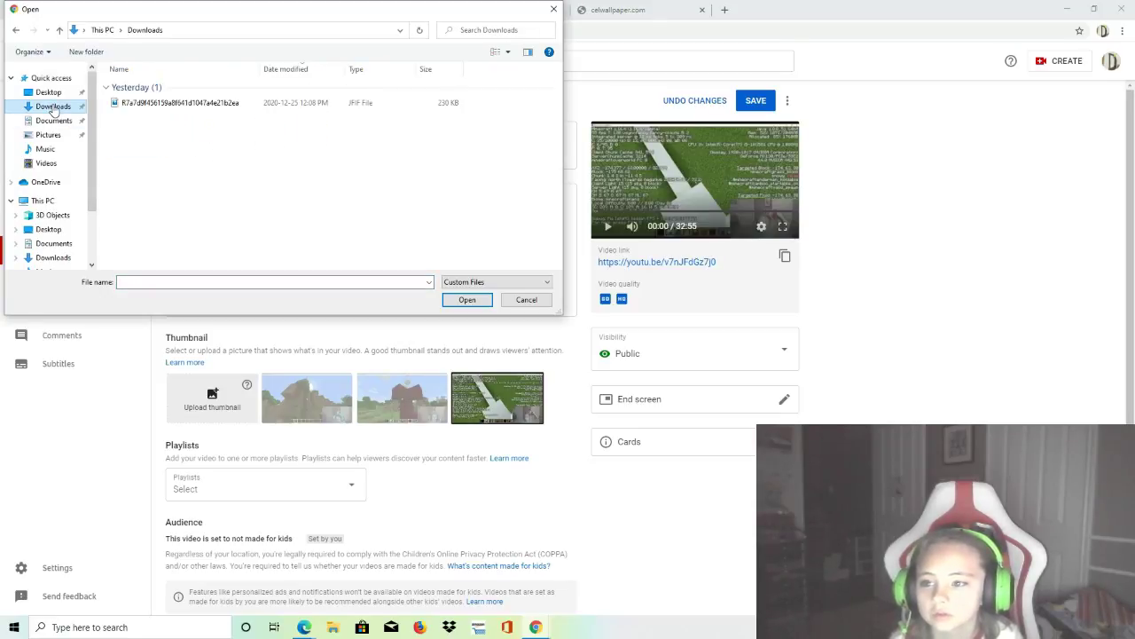
left_click(112, 105)
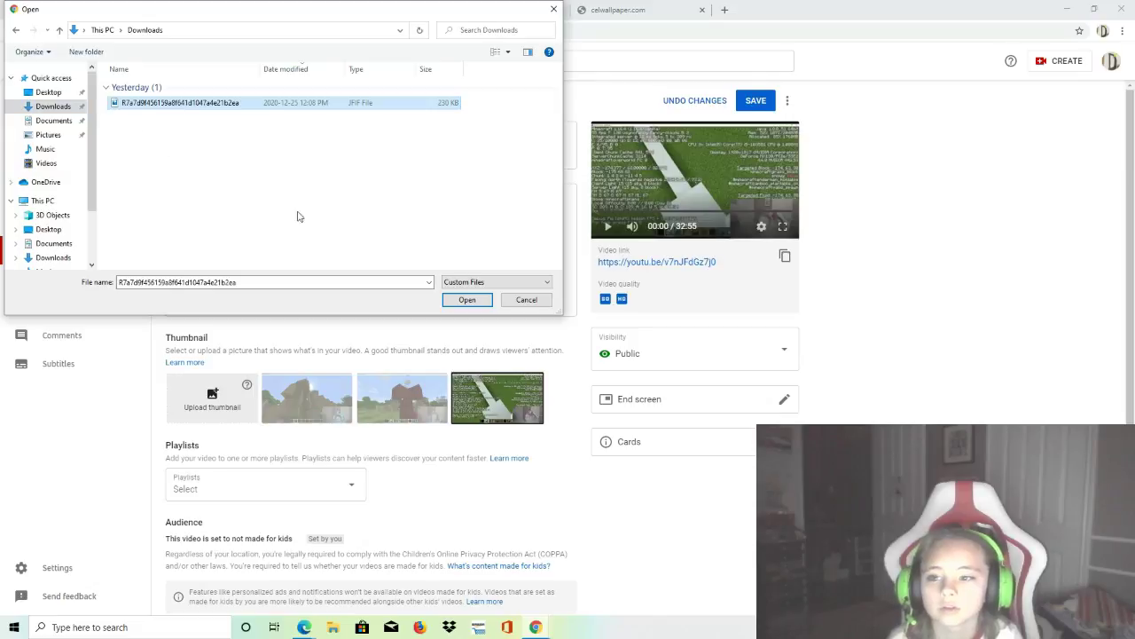
left_click(469, 299)
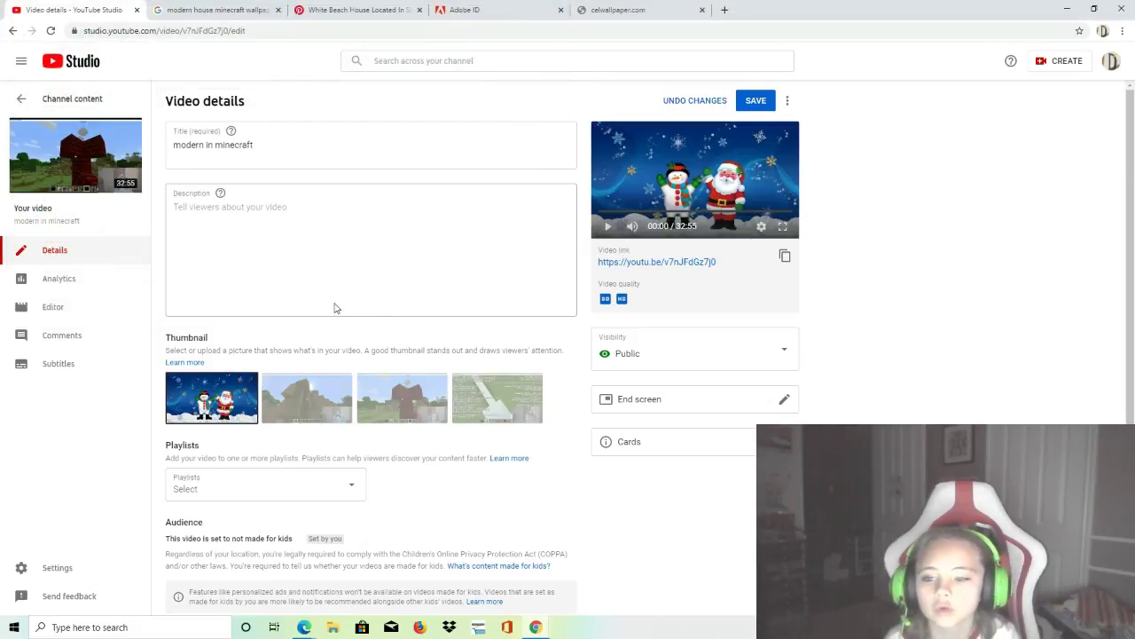
left_click(246, 383)
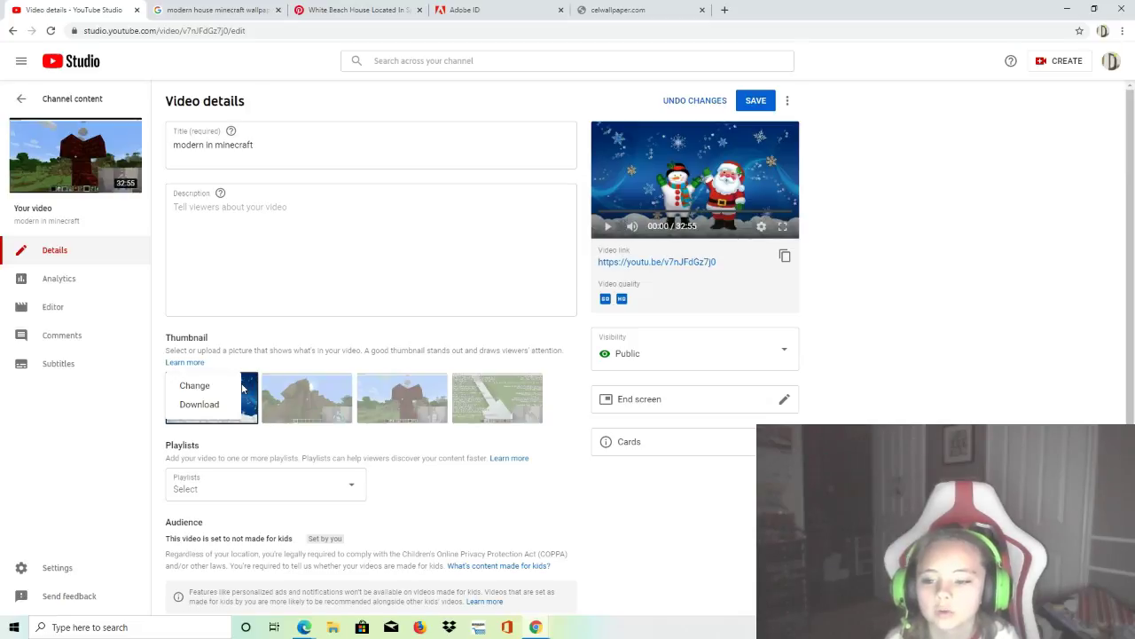
left_click(215, 385)
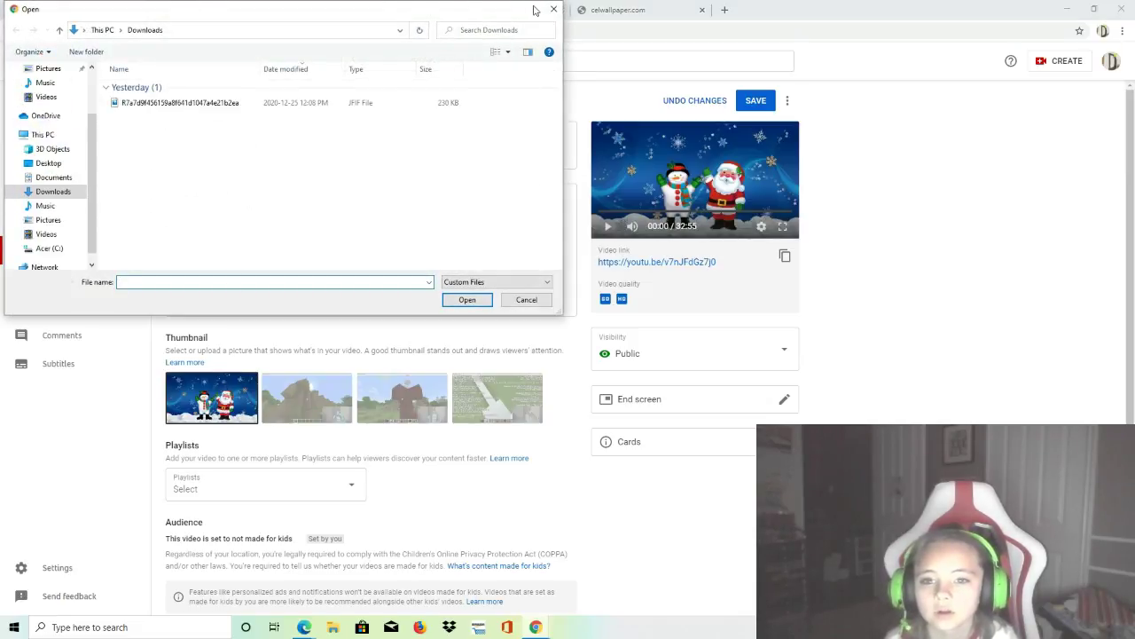
left_click(554, 9)
Return to the Google image results and open the Wallpaper Cave source page of the Minecraft house with the tower
left_click(623, 8)
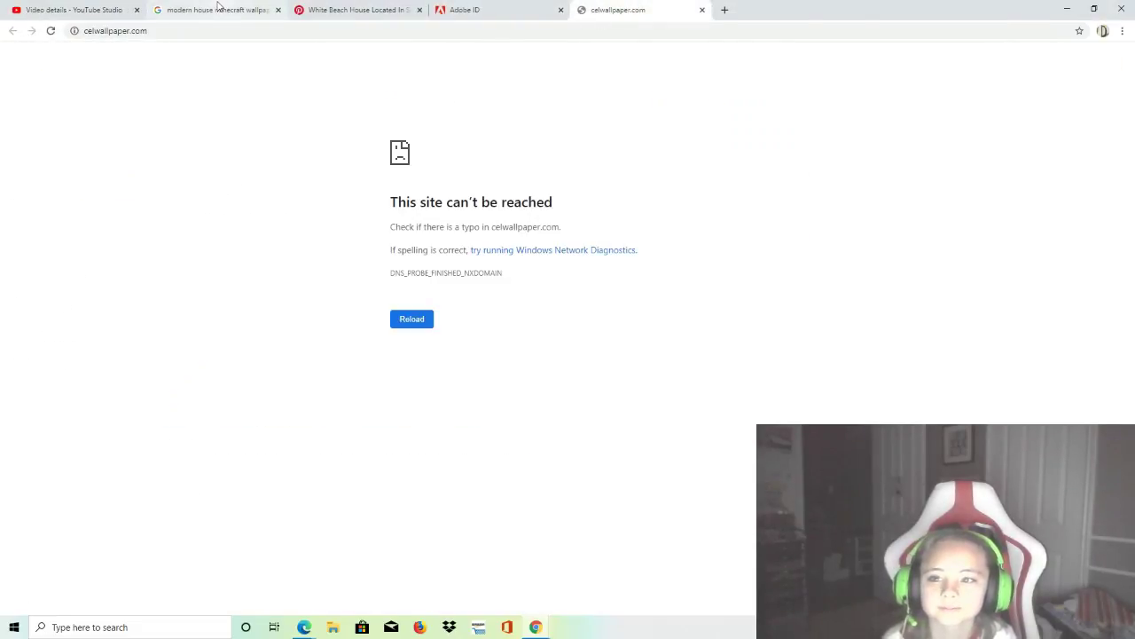
left_click(217, 10)
scroll(305, 273, "down", 1)
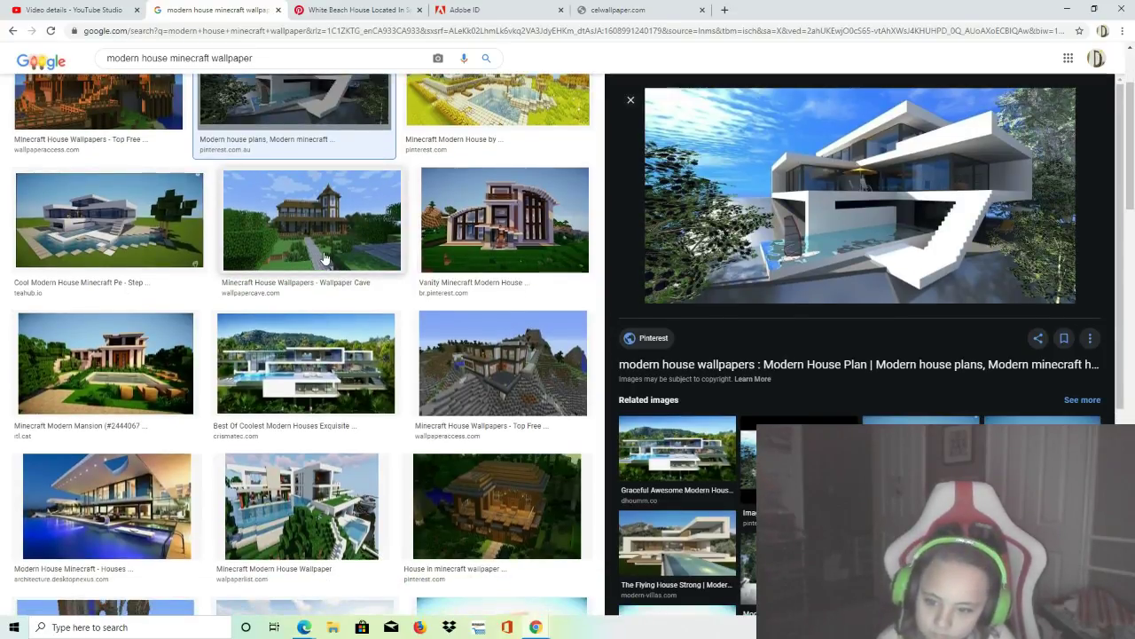
left_click(324, 258)
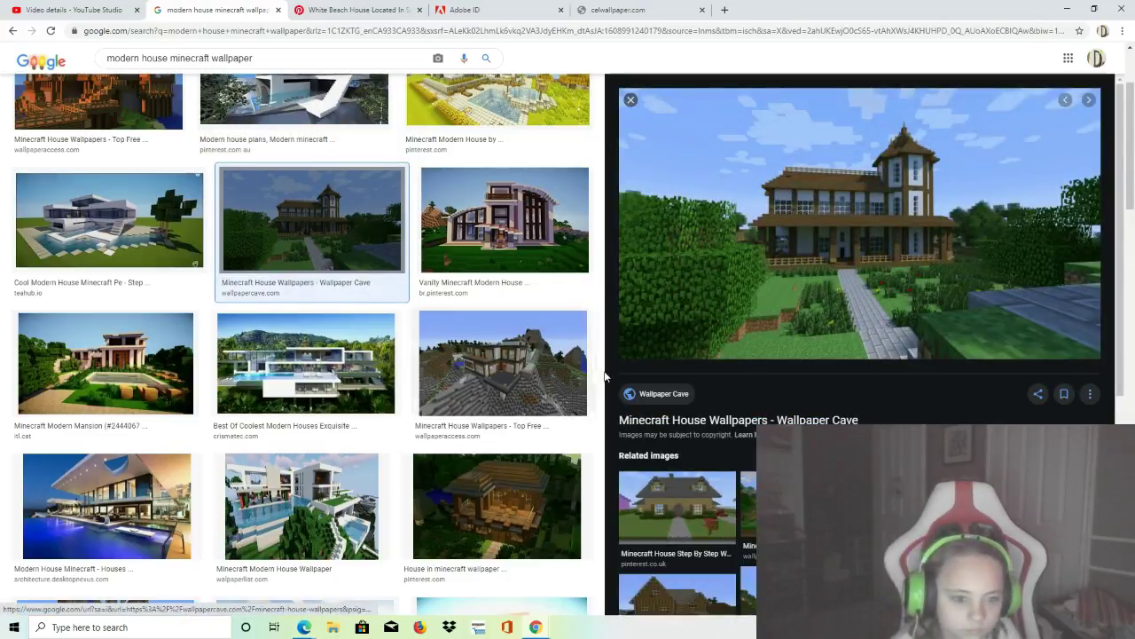
left_click(661, 419)
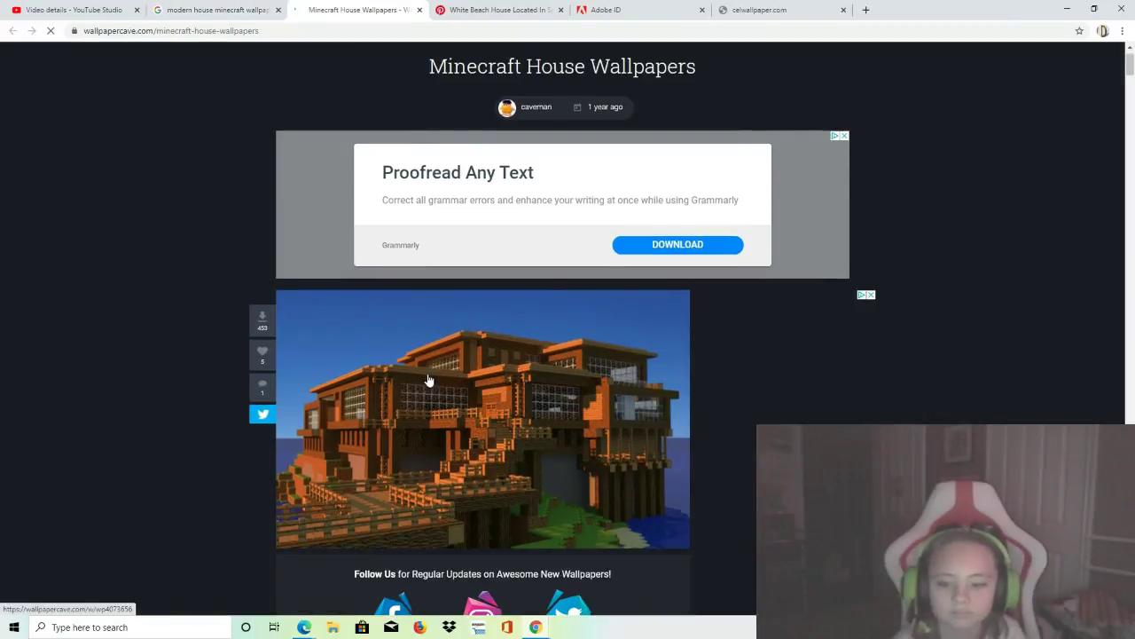
Download the wooden house wallpaper from the Minecraft House Wallpapers page and try to close the pop-up ad
left_click(256, 328)
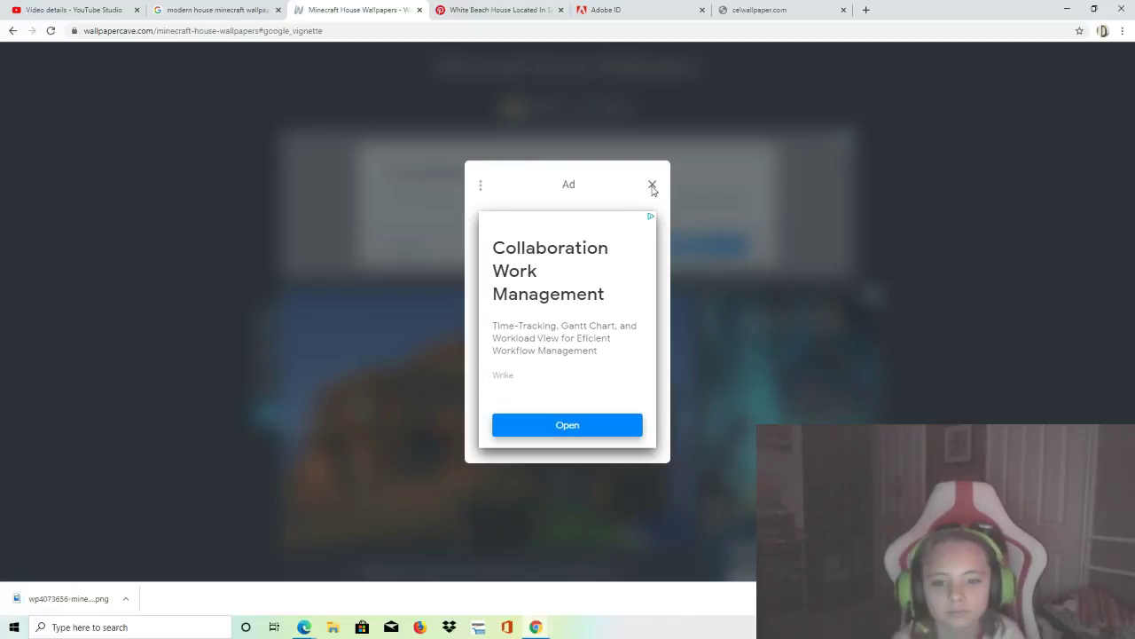
left_click(652, 186)
triple_click(652, 186)
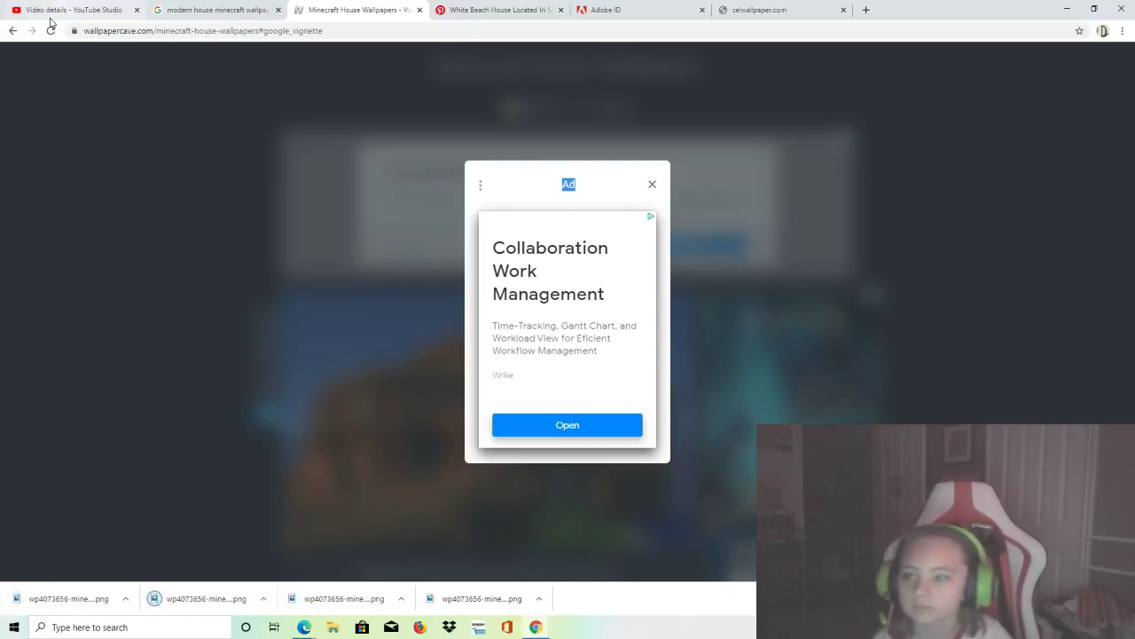
Replace the custom thumbnail of the "modern in minecraft" video with the downloaded wp4073656-minecraft-house-wallpapers image
left_click(55, 11)
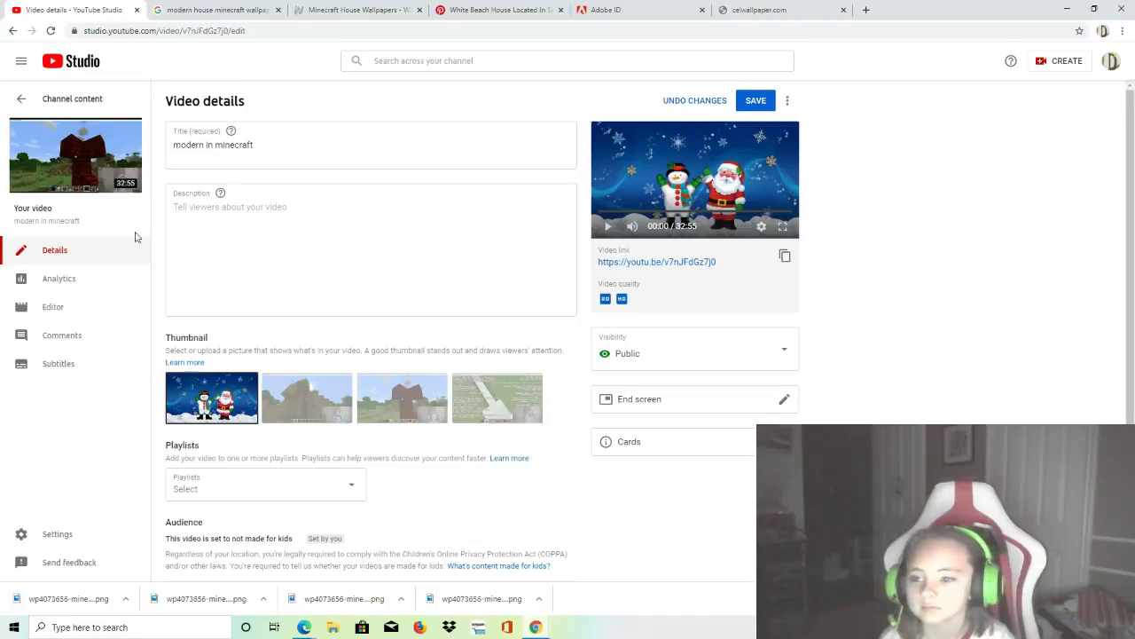
right_click(188, 393)
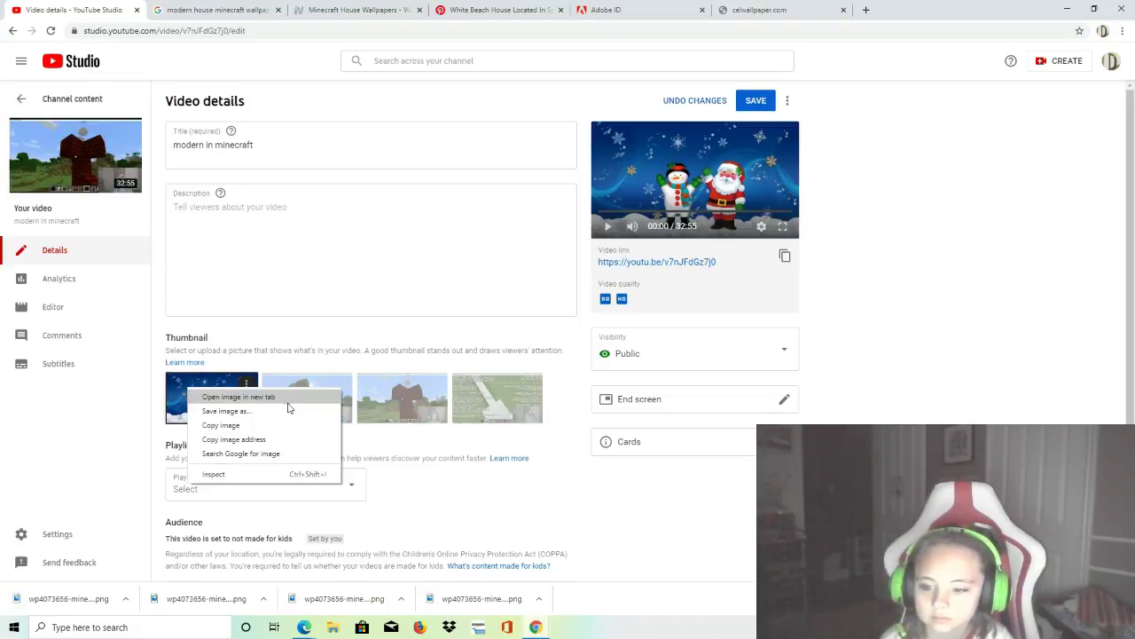
left_click(239, 387)
left_click(237, 388)
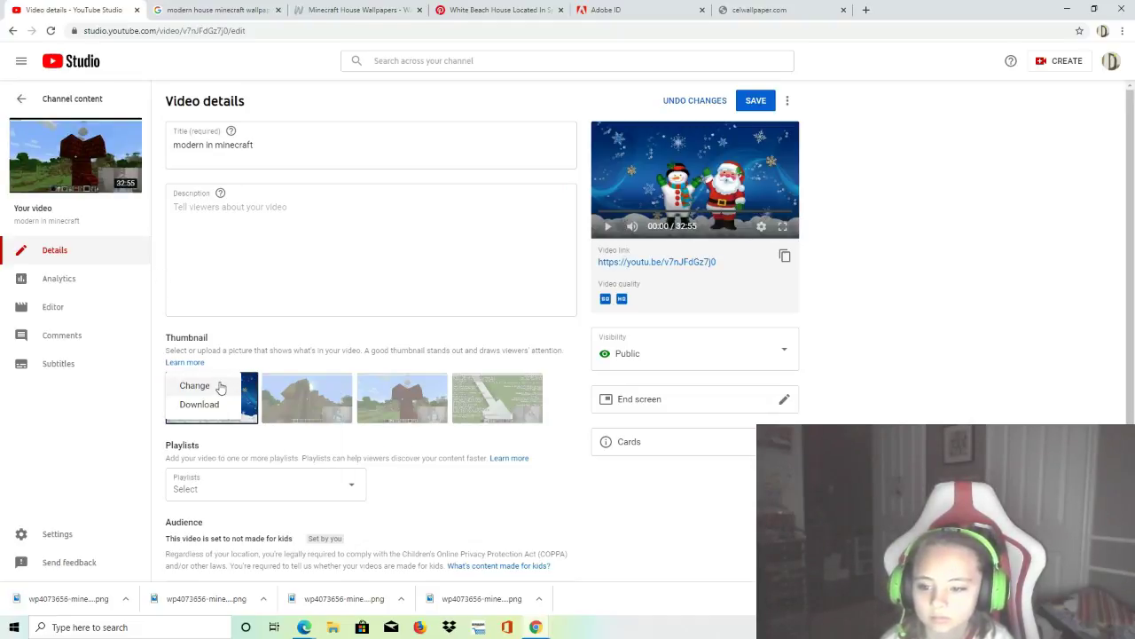
left_click(221, 386)
left_click(173, 141)
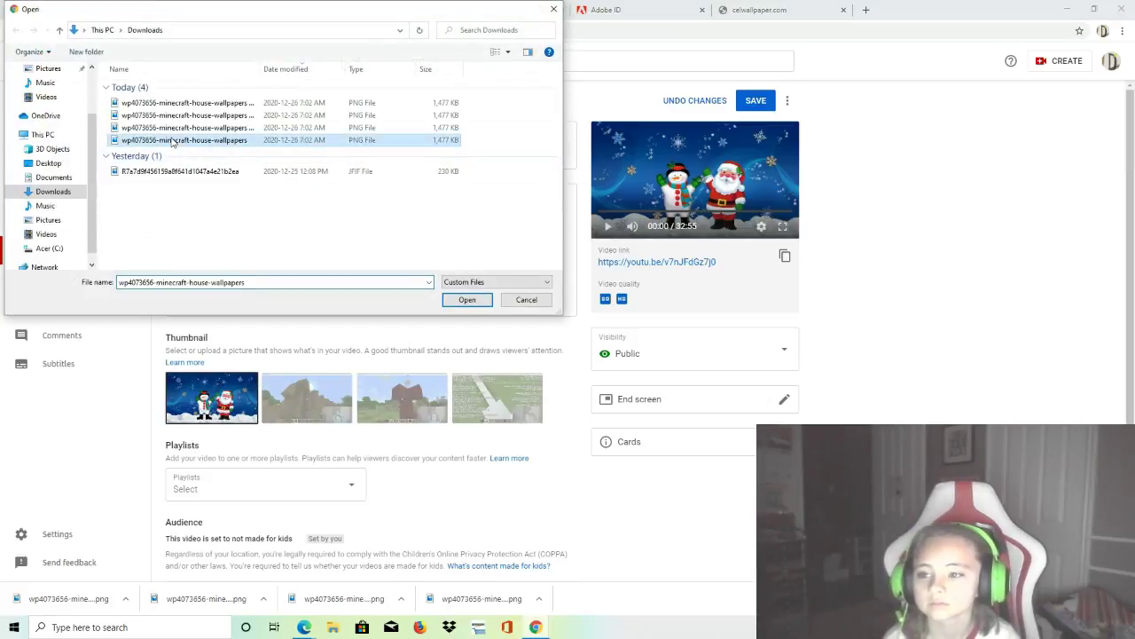
left_click(468, 301)
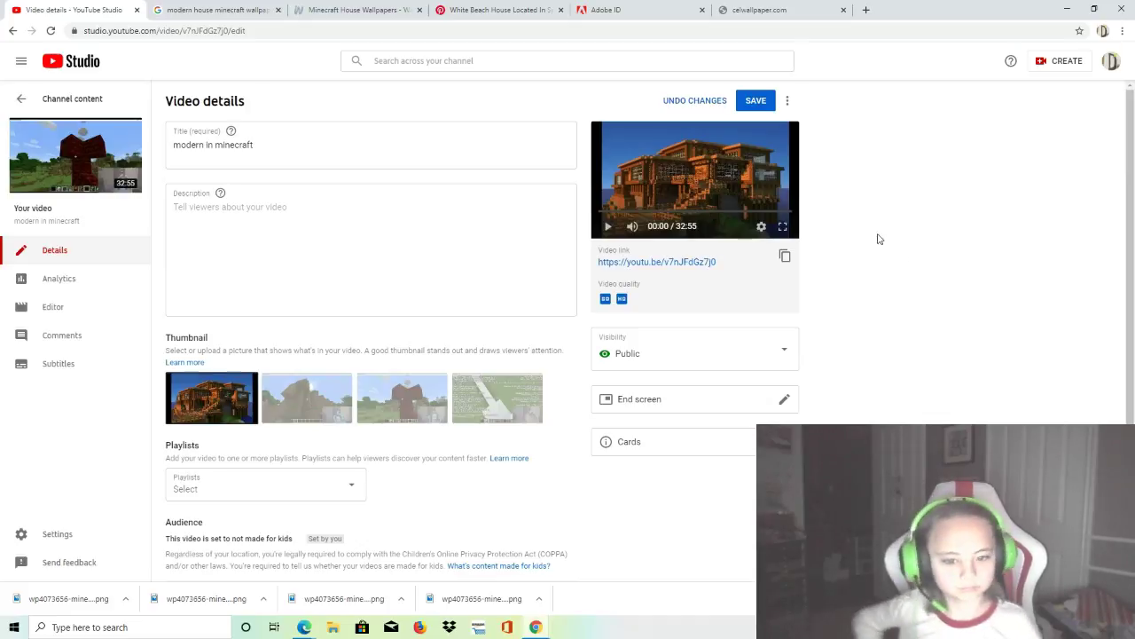
Save the changes to the video details and return to the channel content list
left_click(755, 123)
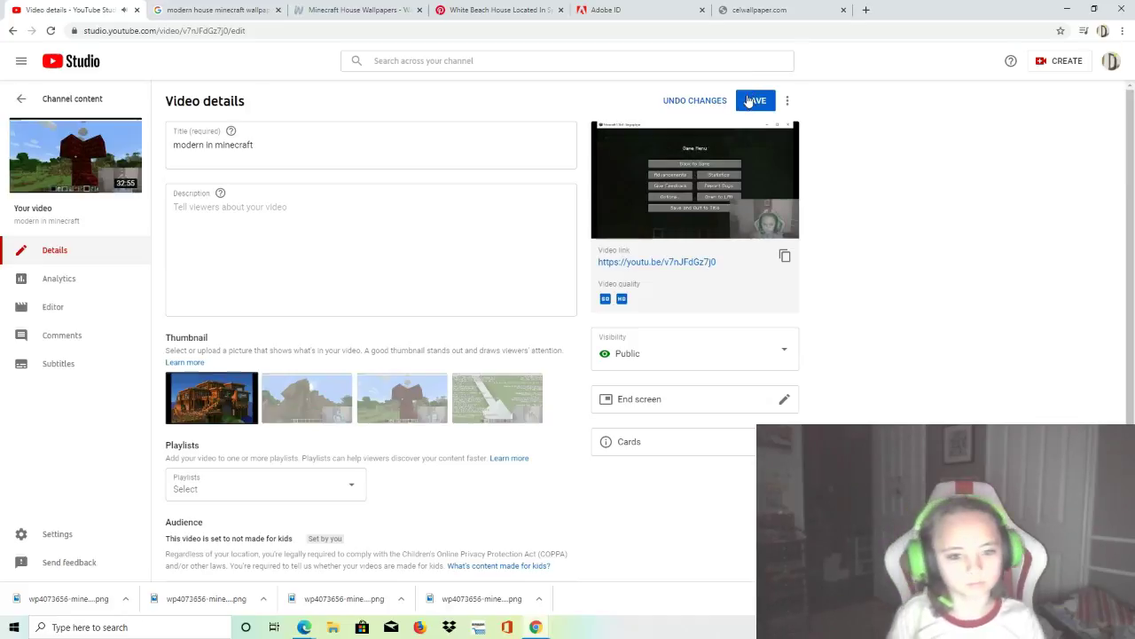
left_click(749, 101)
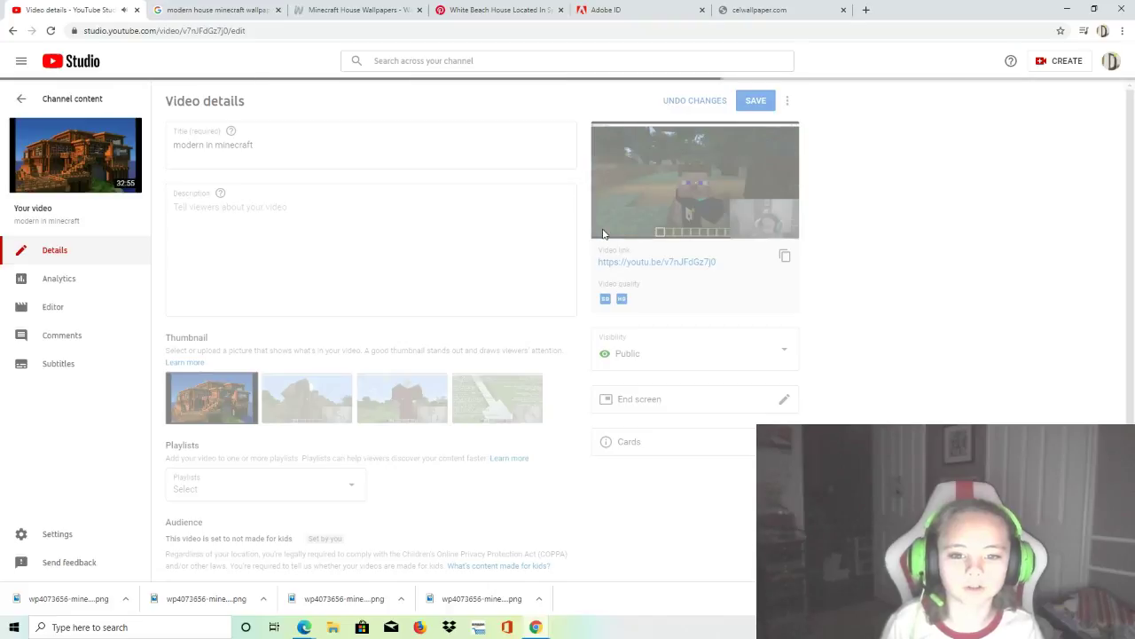
left_click(23, 102)
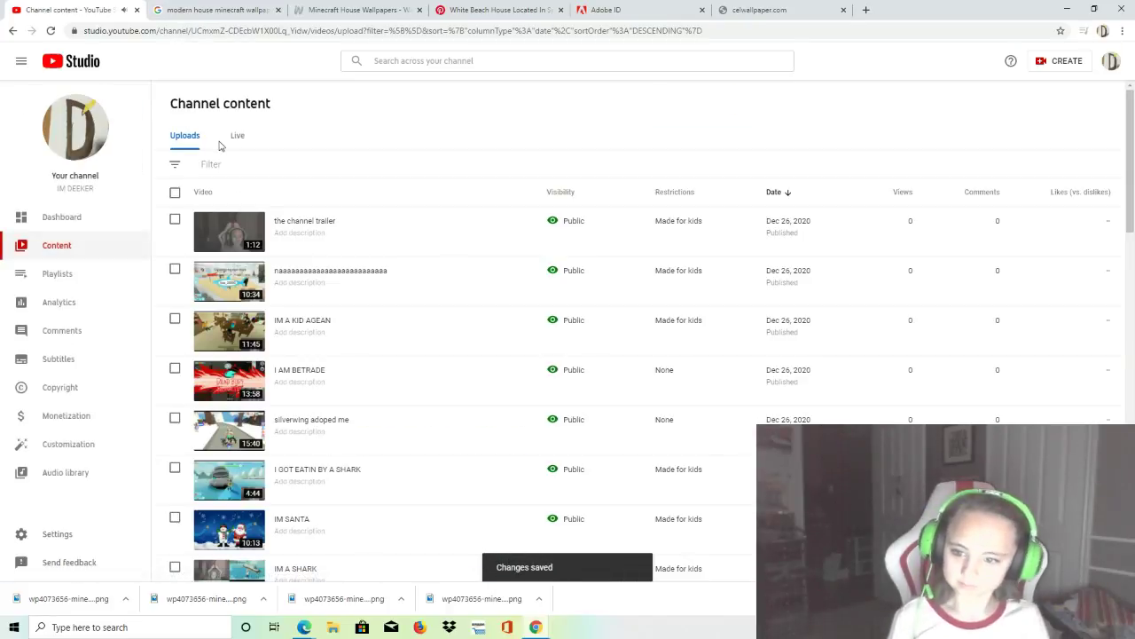
Check the visibility of the videos throughout the uploads list and switch to the Panopto recorder in Edge
scroll(316, 388, "down", 15)
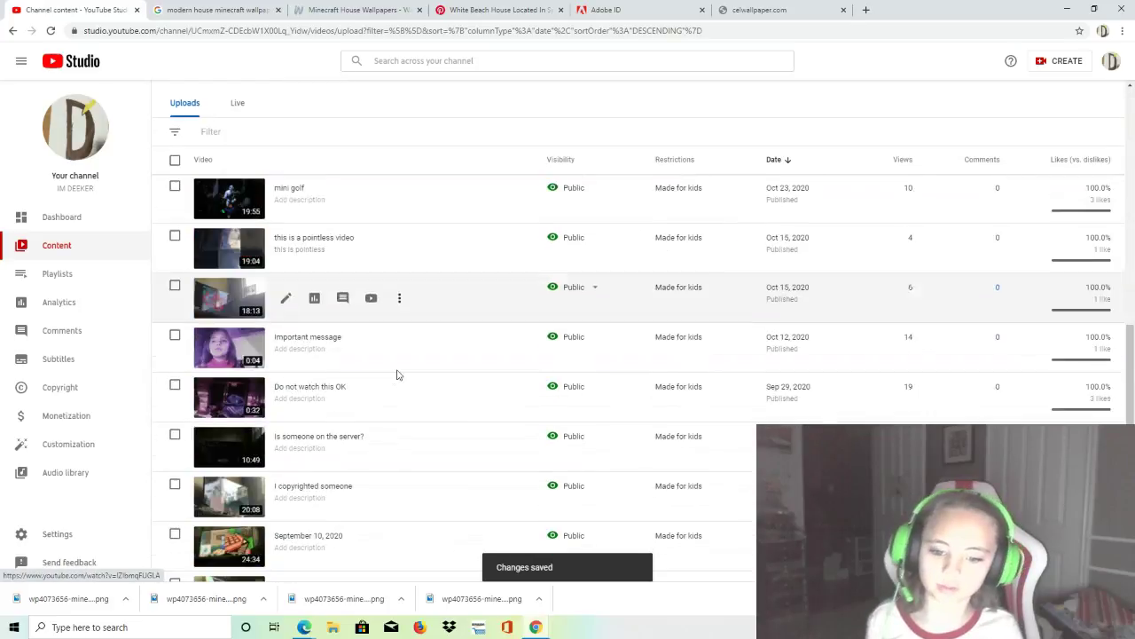
scroll(463, 397, "down", 1)
scroll(463, 398, "up", 15)
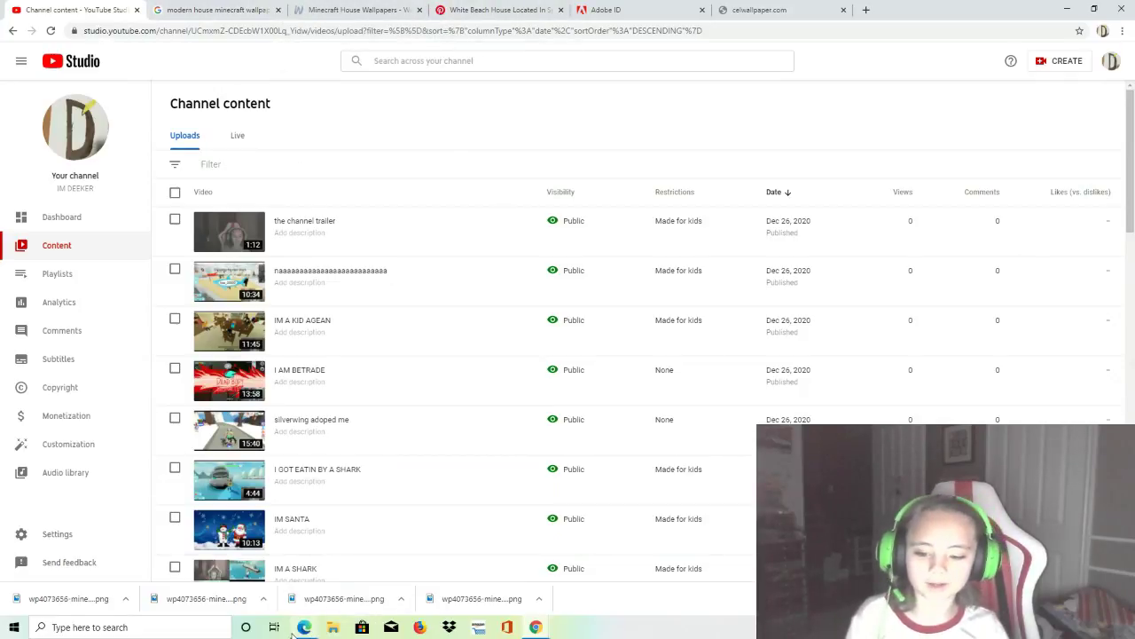
mouse_move(297, 630)
left_click(229, 596)
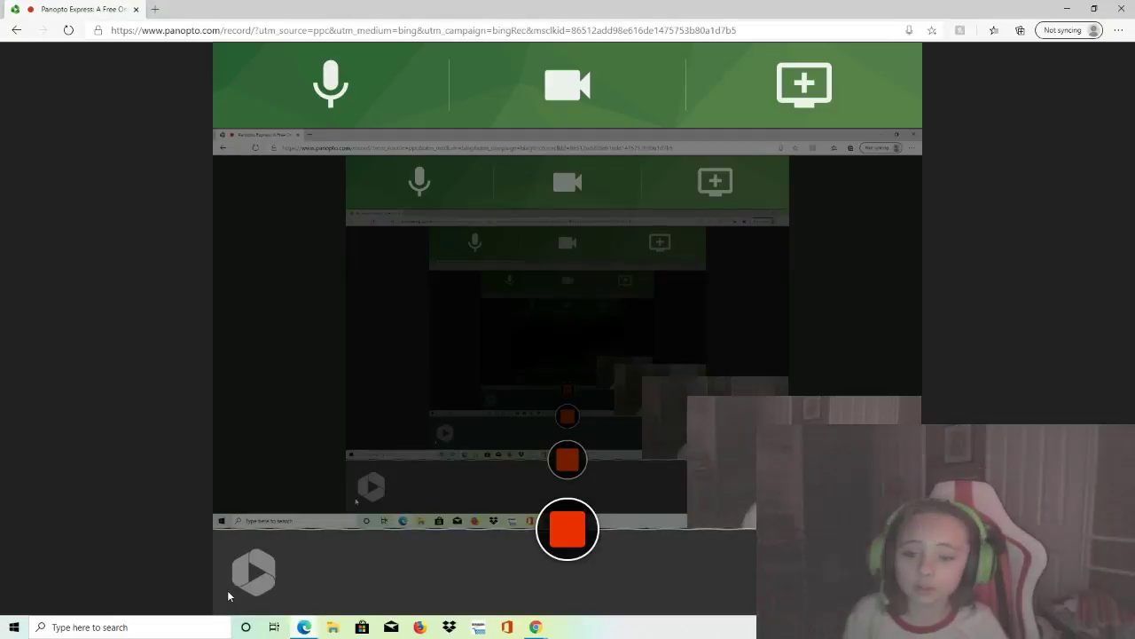